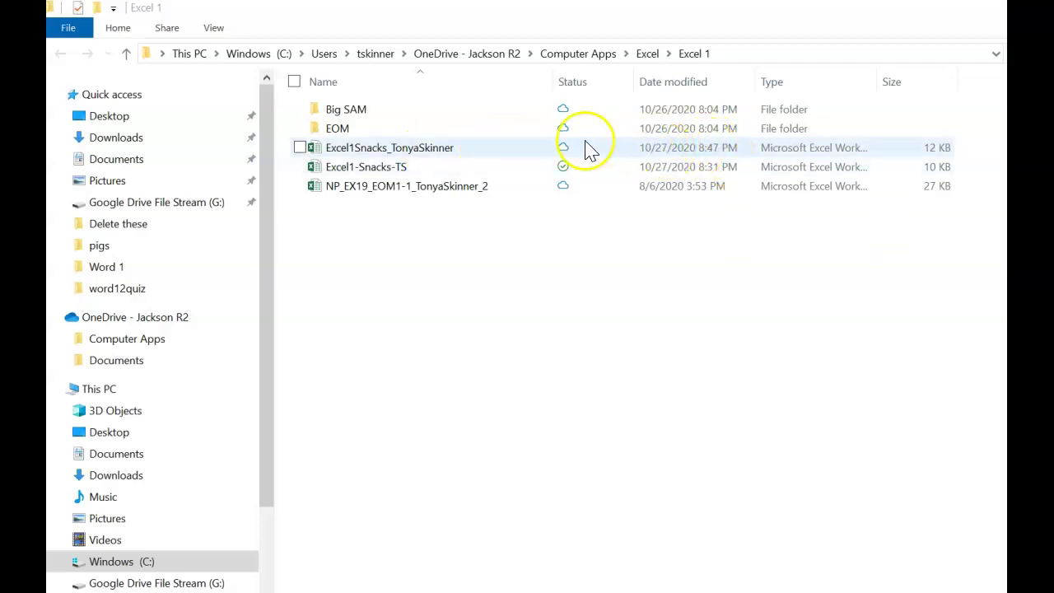
- Open the Excel1Snacks workbook from the Excel 1 folder
double_click(433, 156)
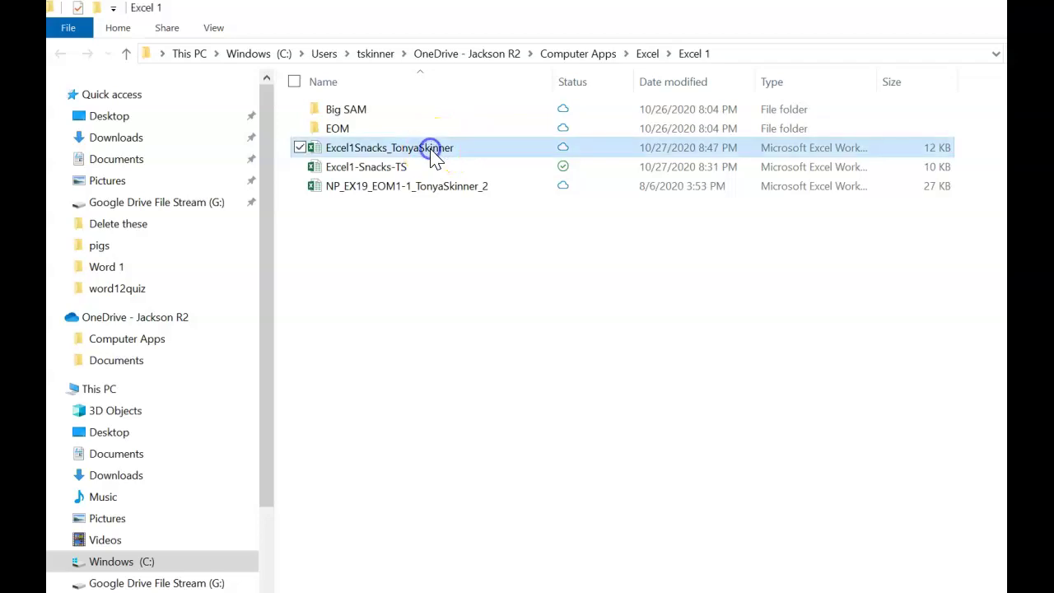
click(676, 535)
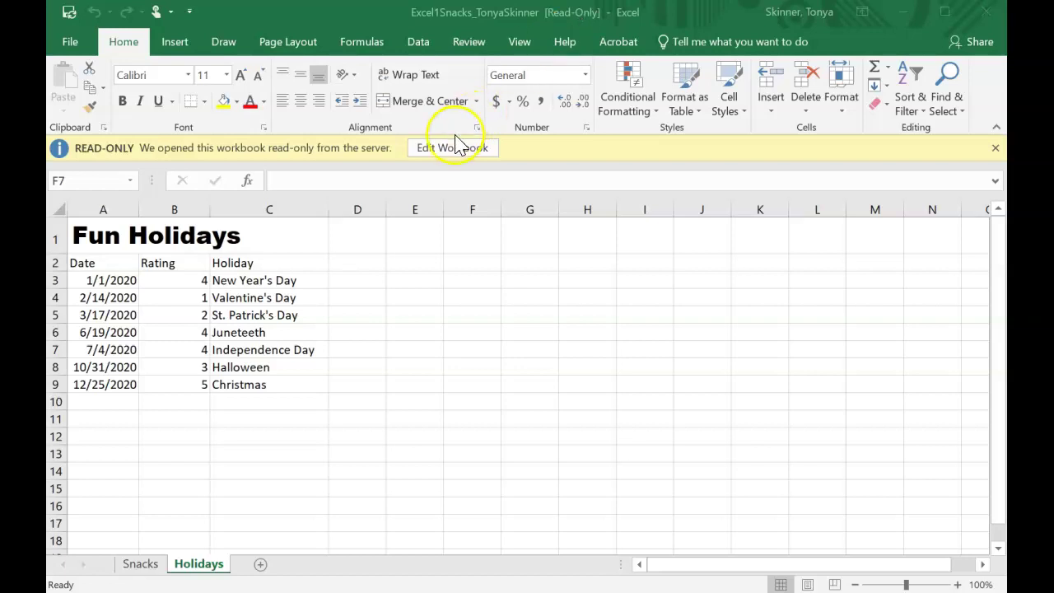
click(436, 157)
click(435, 153)
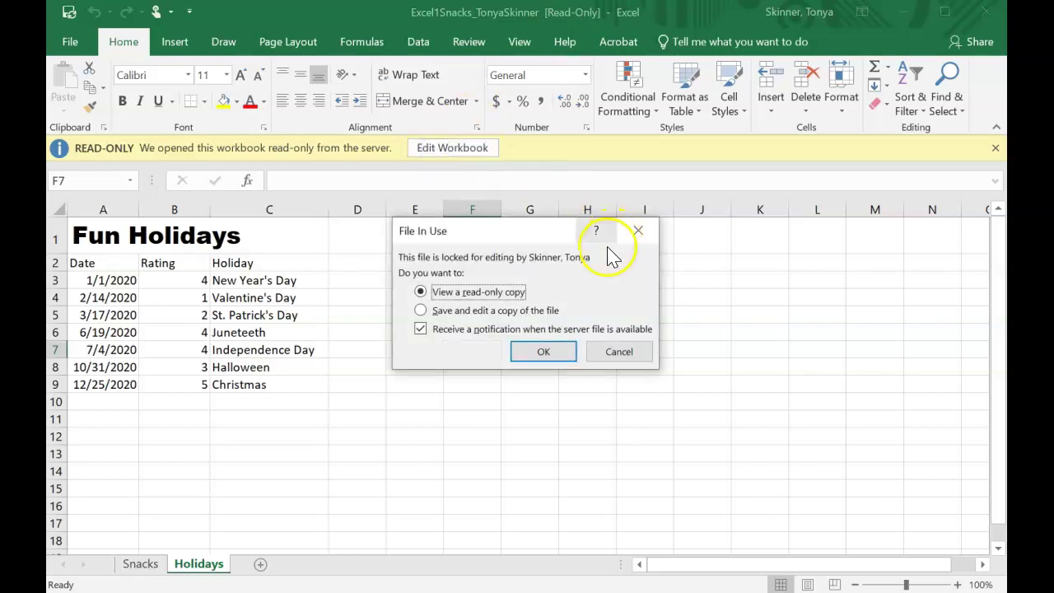
click(510, 326)
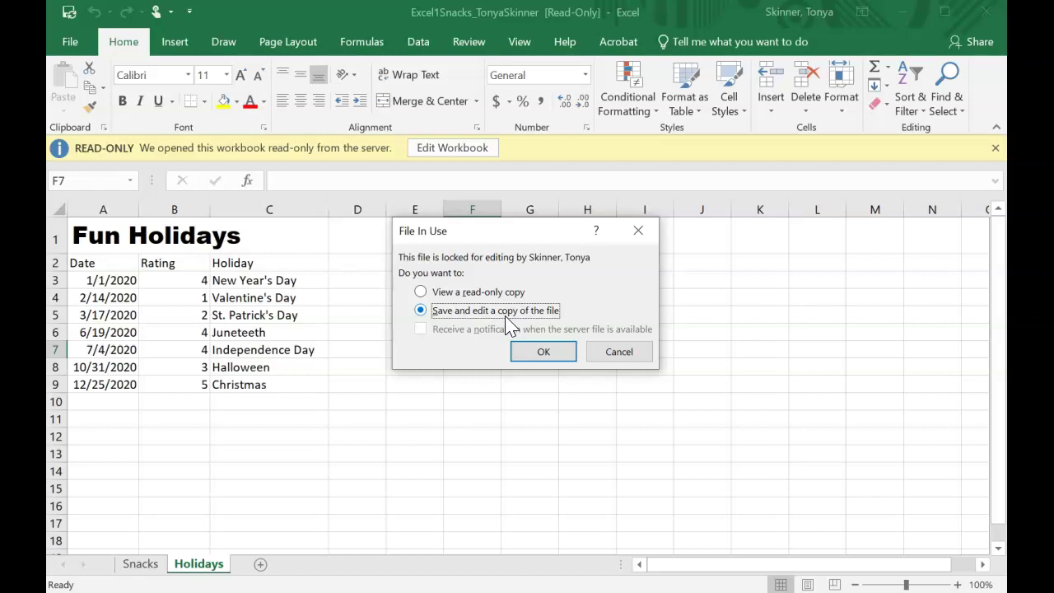
click(622, 352)
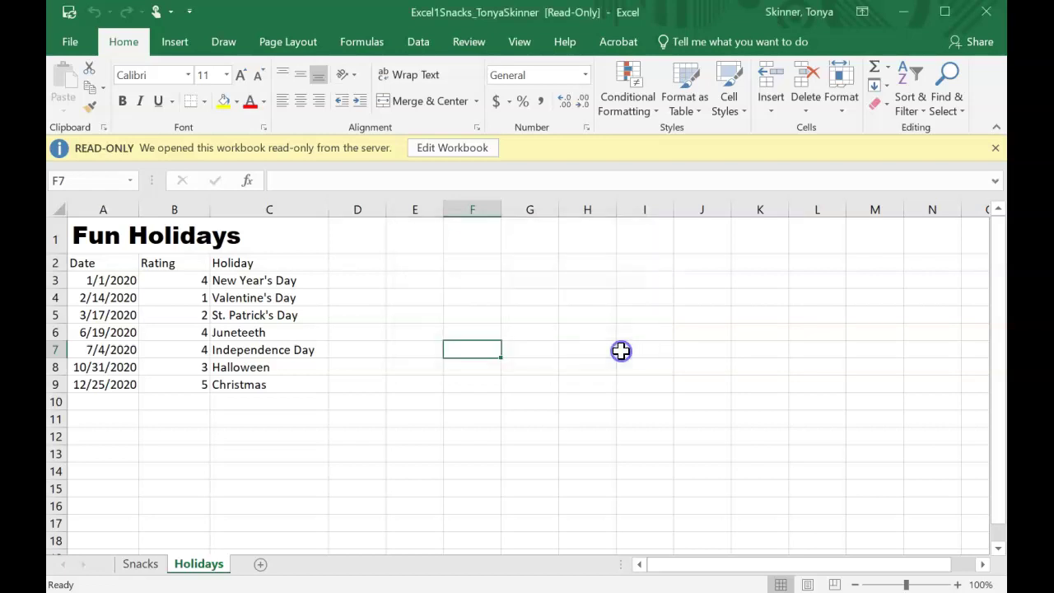
key(alt+Tab)
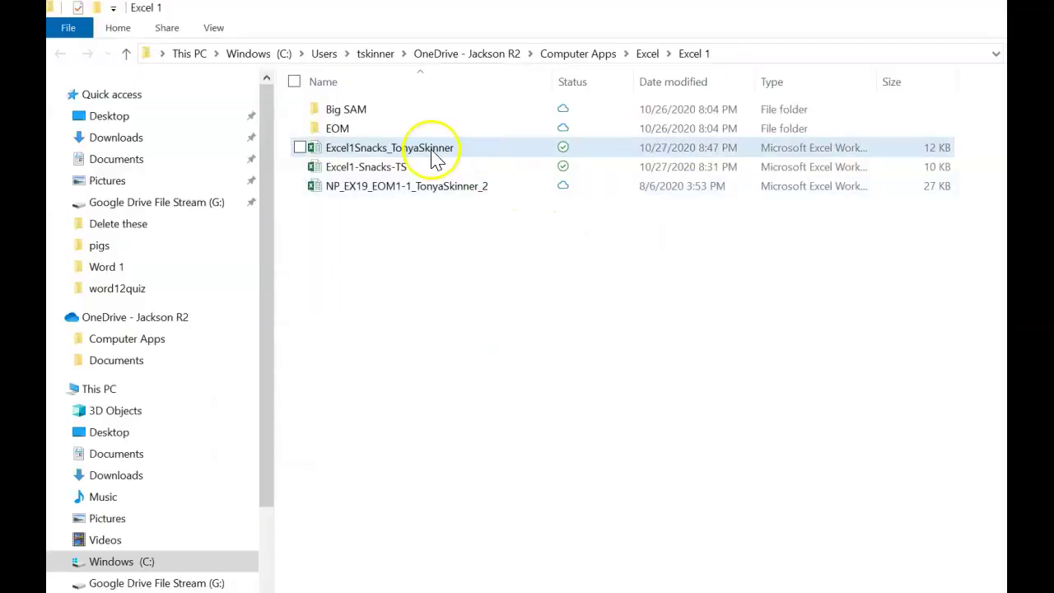
click(389, 196)
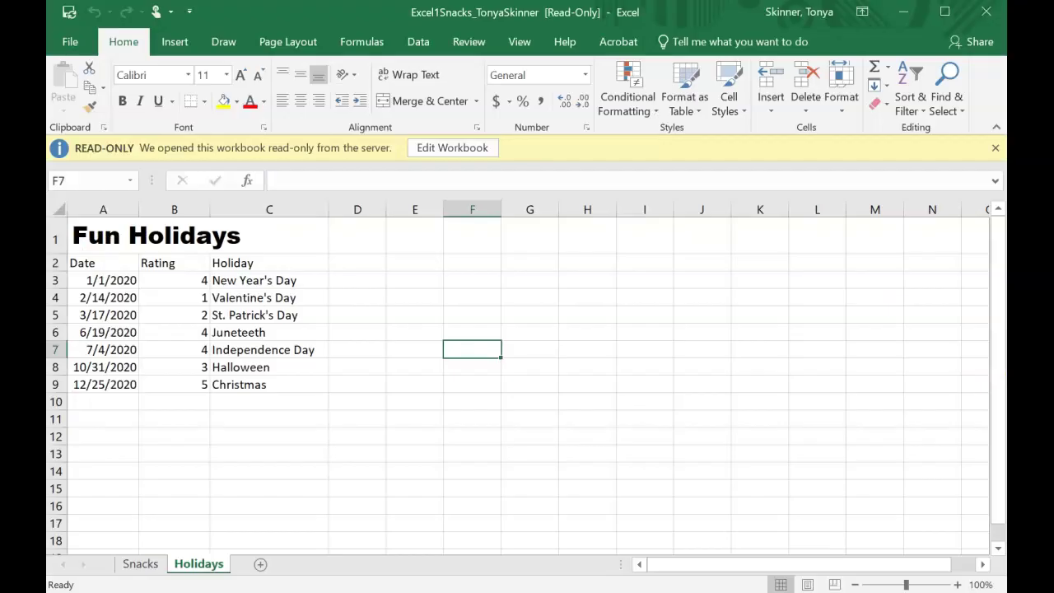
- Save and edit a copy of the read-only workbook in the Excel 1 folder, appending _Desktop to its file name
click(452, 153)
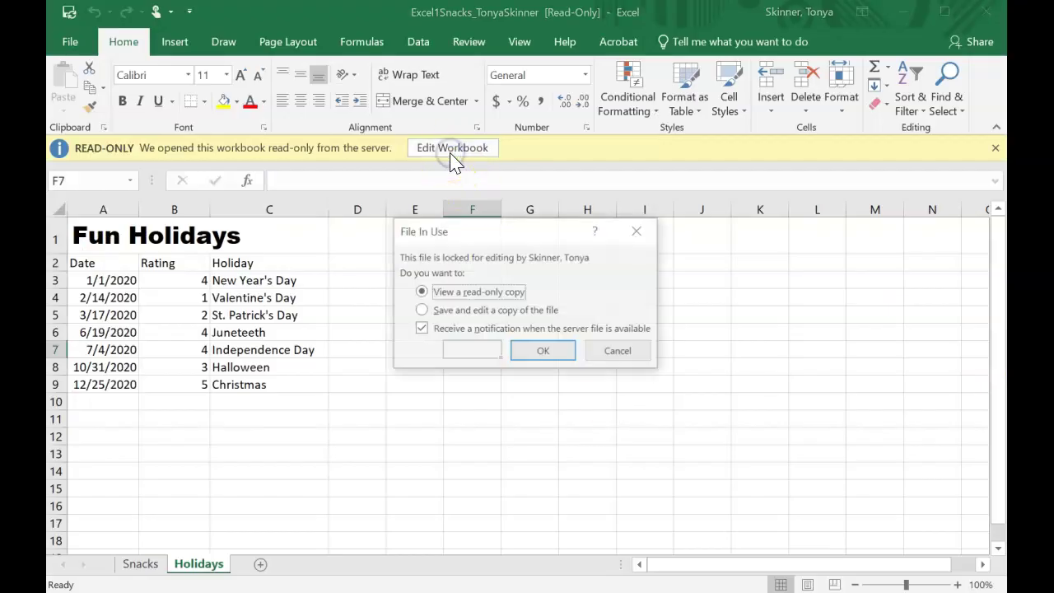
click(476, 311)
click(542, 350)
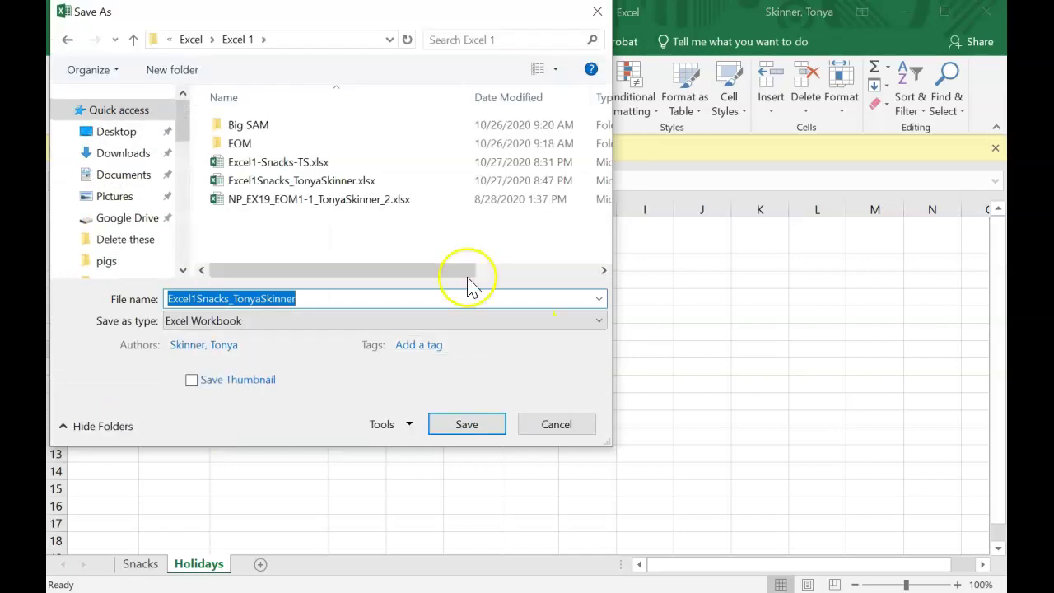
click(326, 299)
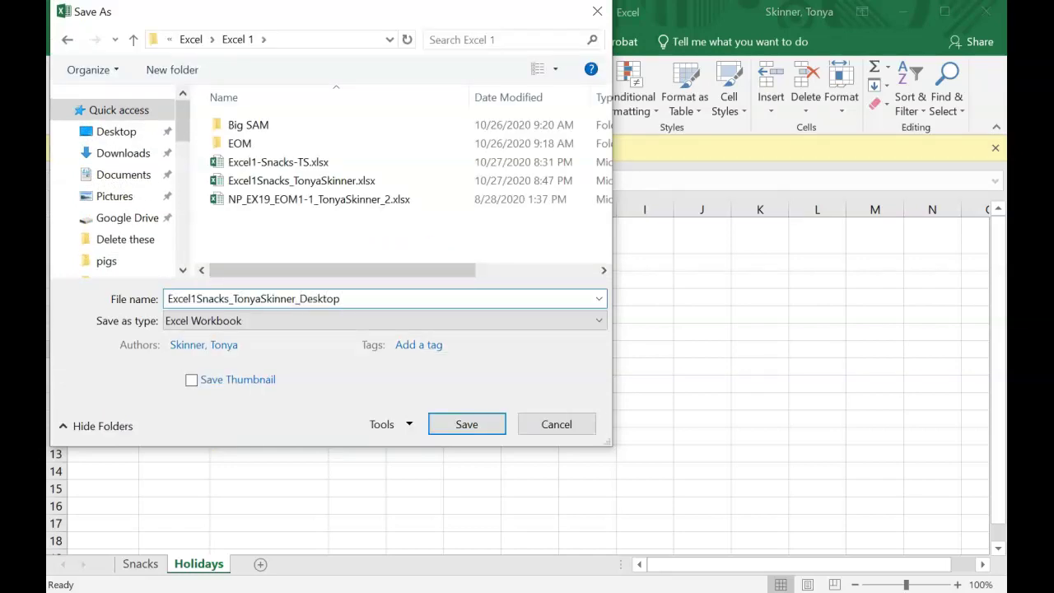
click(468, 430)
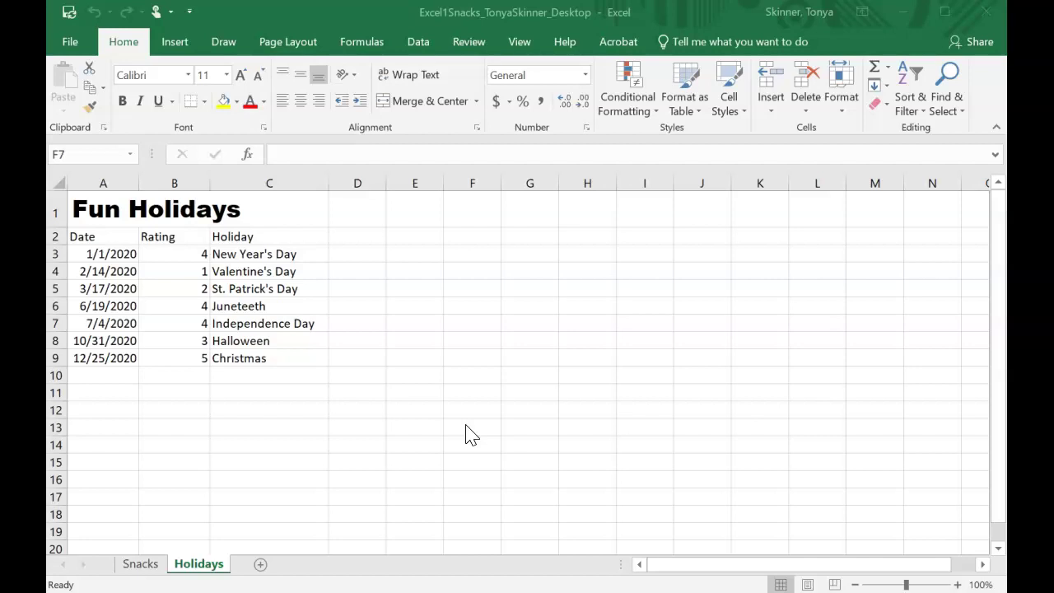
- Add a new worksheet after Holidays and rename it Amazon
click(263, 566)
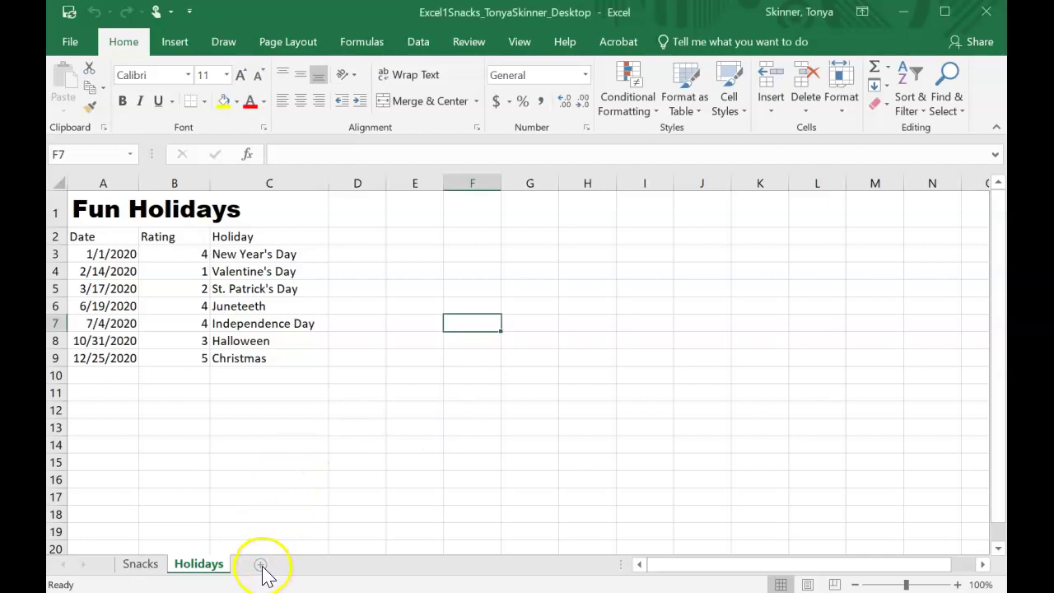
click(261, 568)
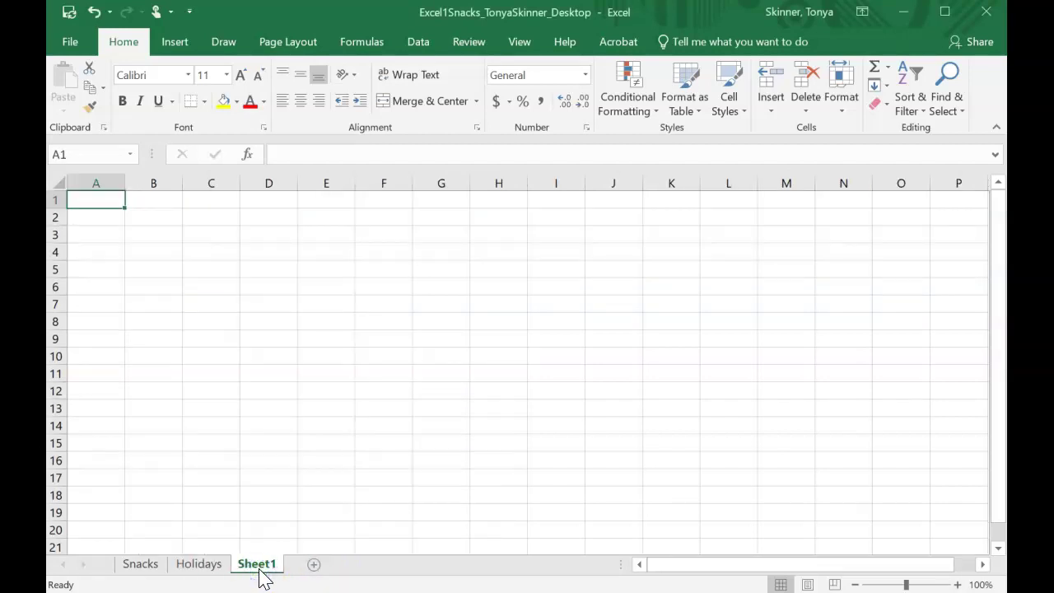
double_click(259, 567)
text(Amazo)
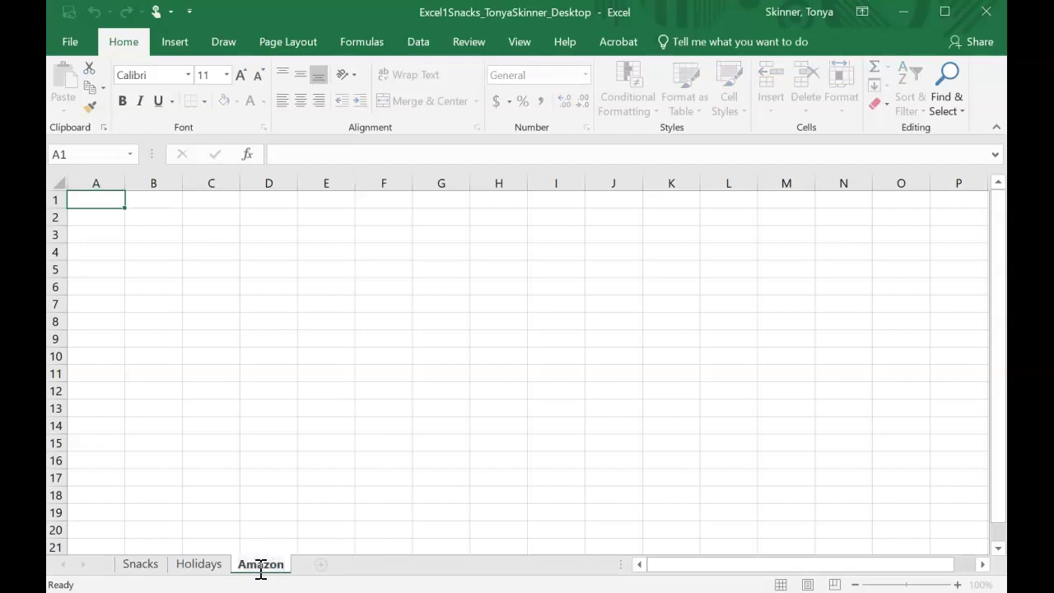
text(n)
key(Return)
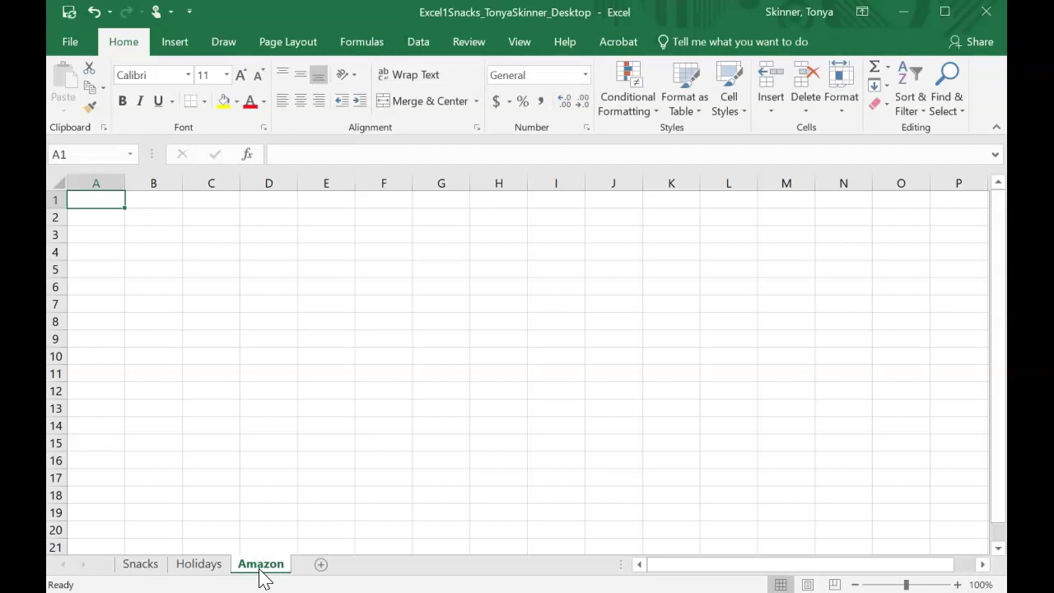
- Go to cell B163 on the Snacks sheet and bring the whole Amazon Family Package data into view
click(143, 568)
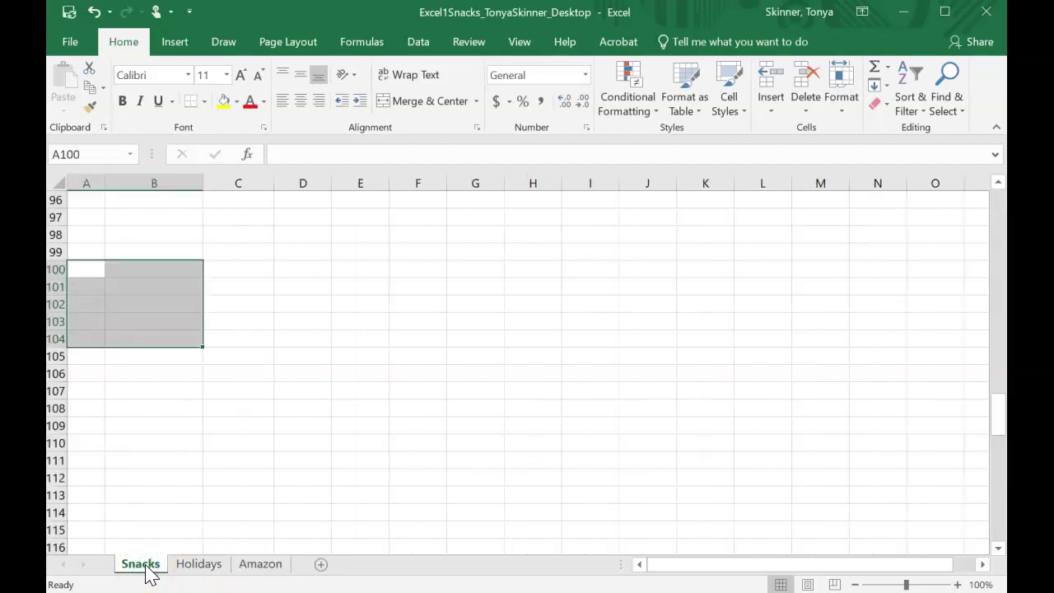
click(198, 459)
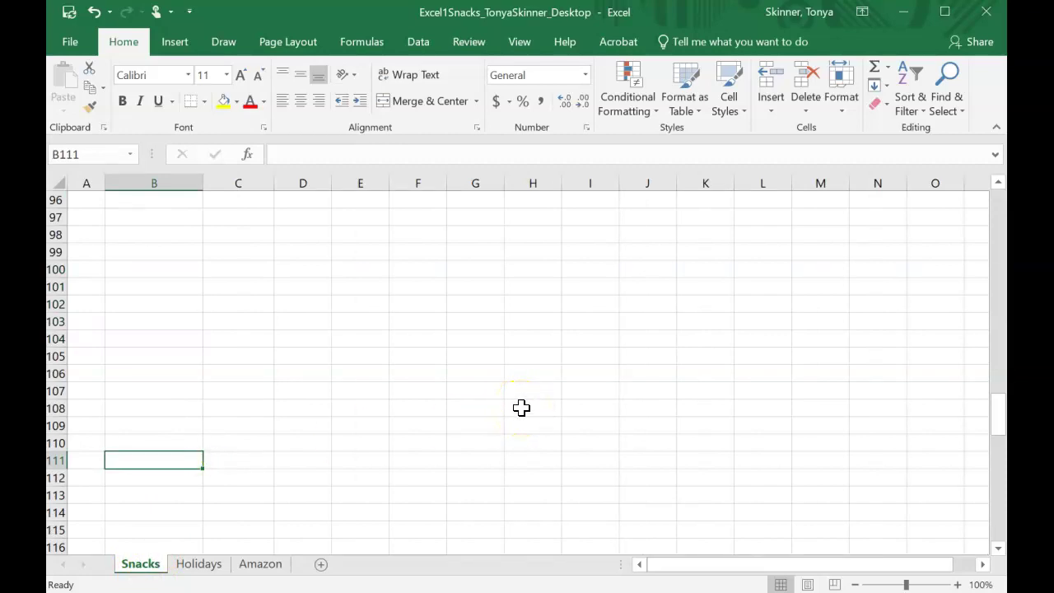
click(91, 156)
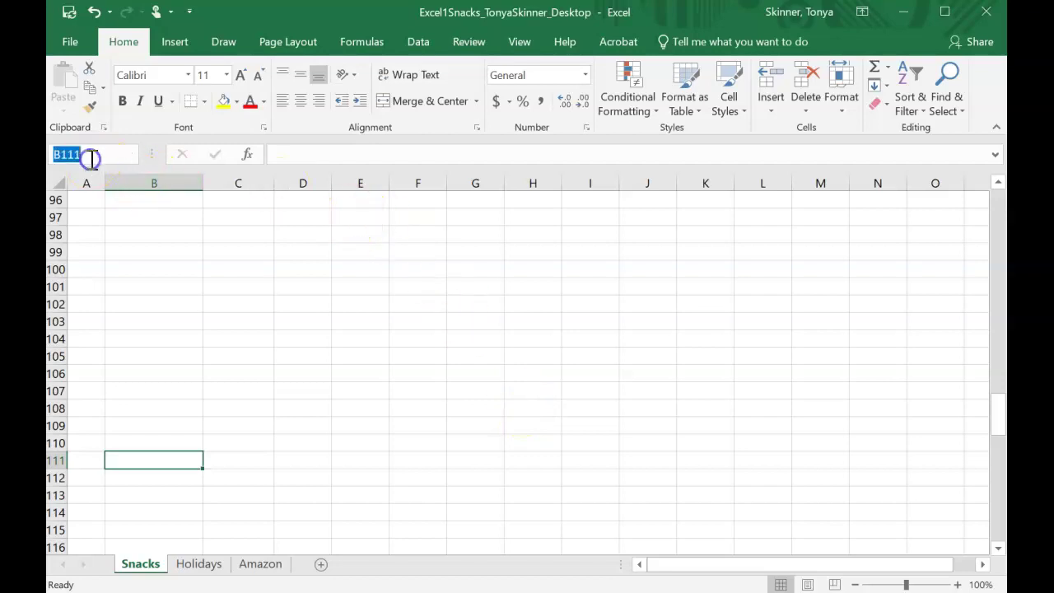
text(B)
key(Return)
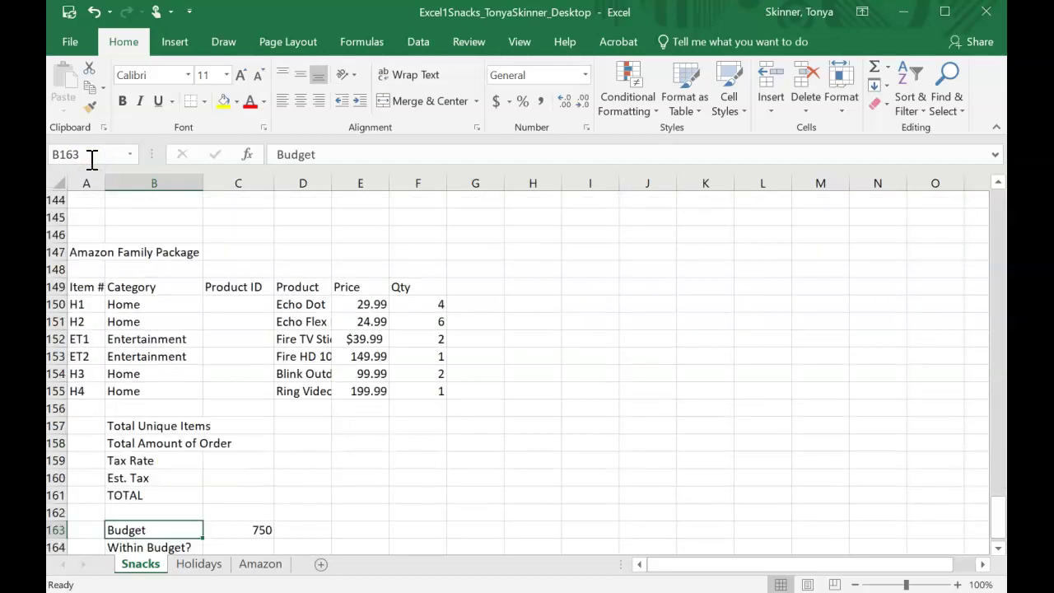
click(435, 442)
drag(996, 509, 997, 520)
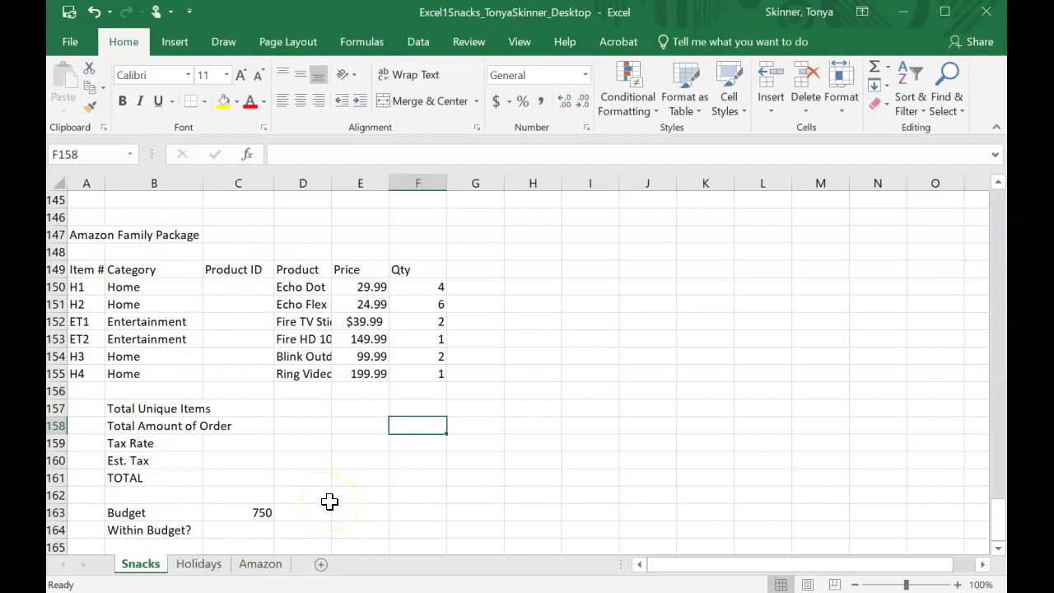
- Fill the budget cells B163:C164 with the standard light green color
click(168, 512)
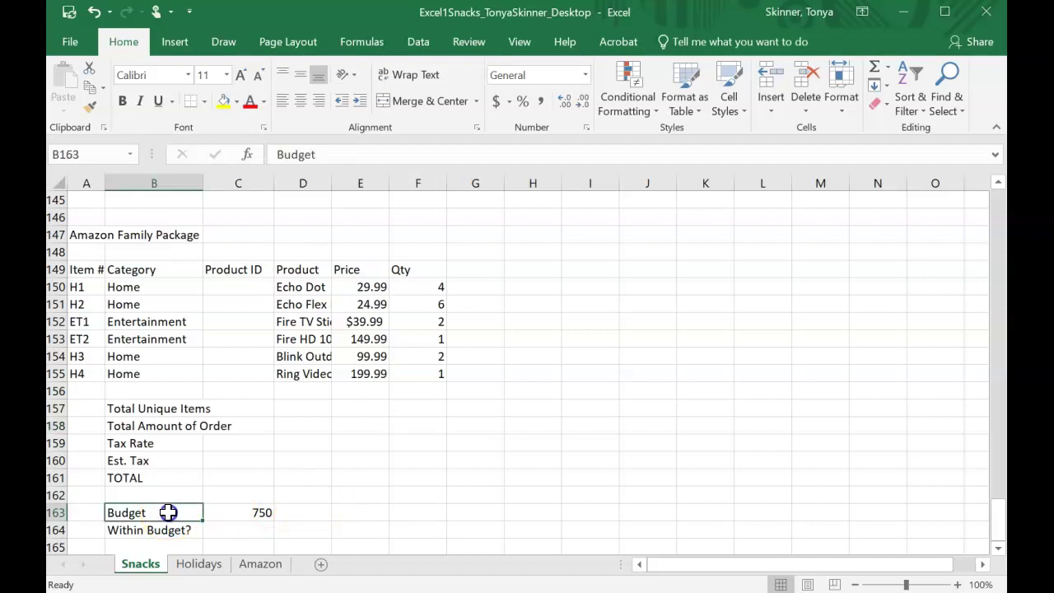
drag(168, 512, 260, 527)
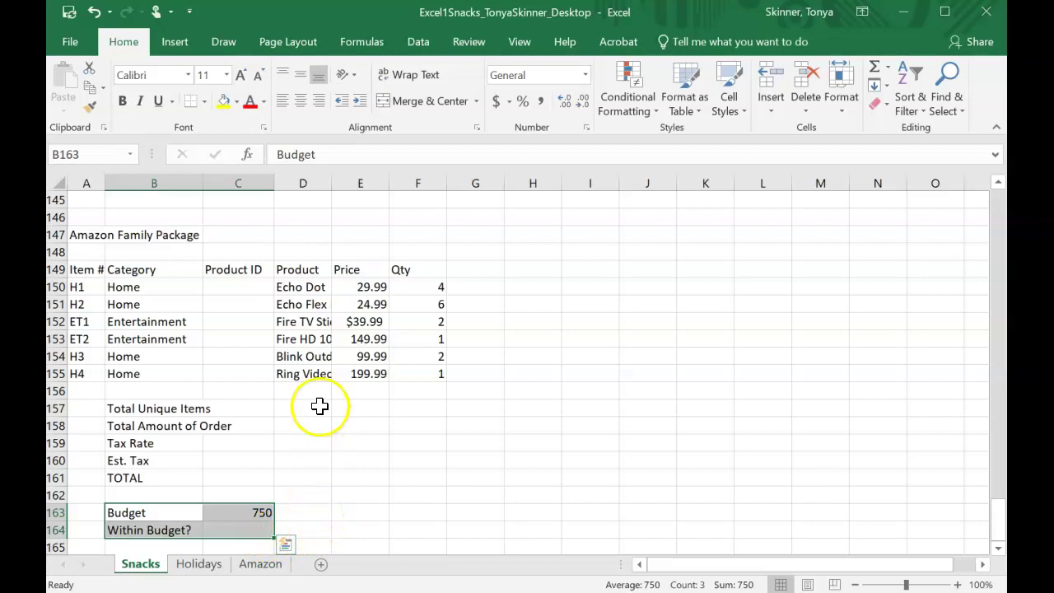
click(236, 99)
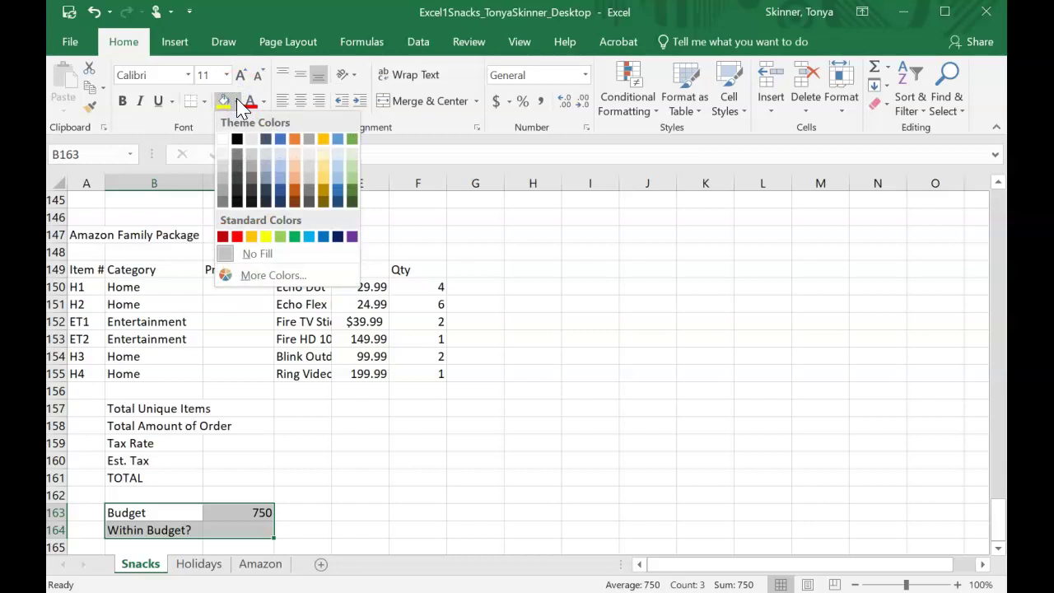
click(282, 237)
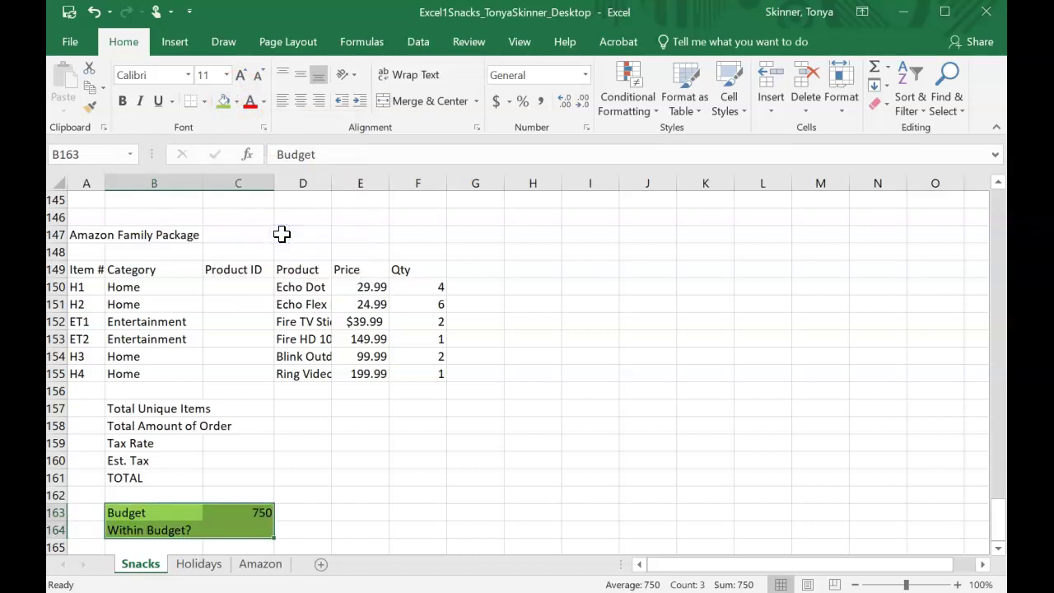
- Format the Amazon Family Package title in A147 as Arial Black, size 14
click(82, 304)
drag(83, 297, 82, 240)
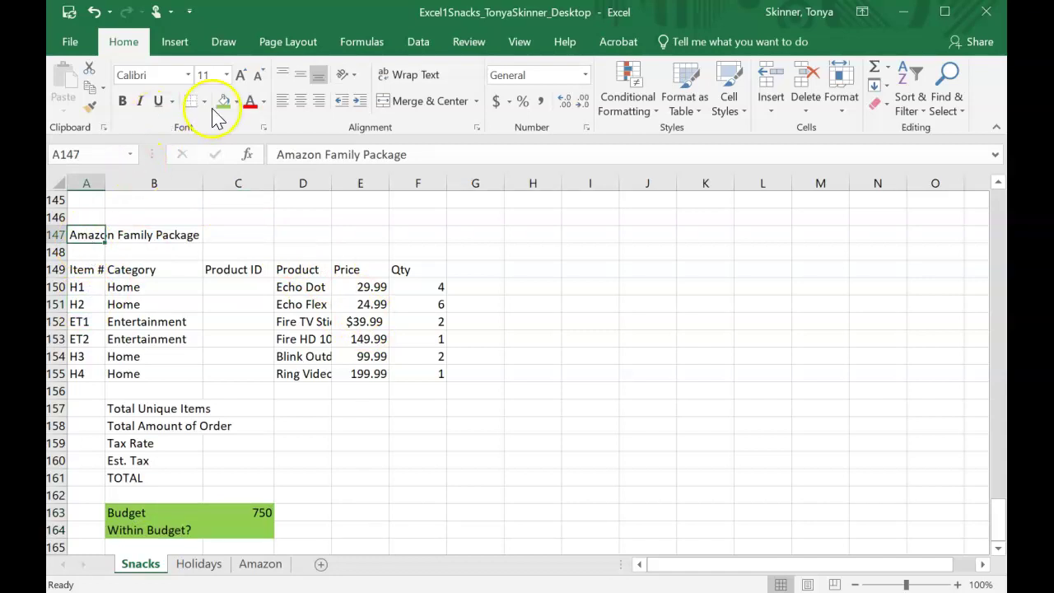
click(187, 75)
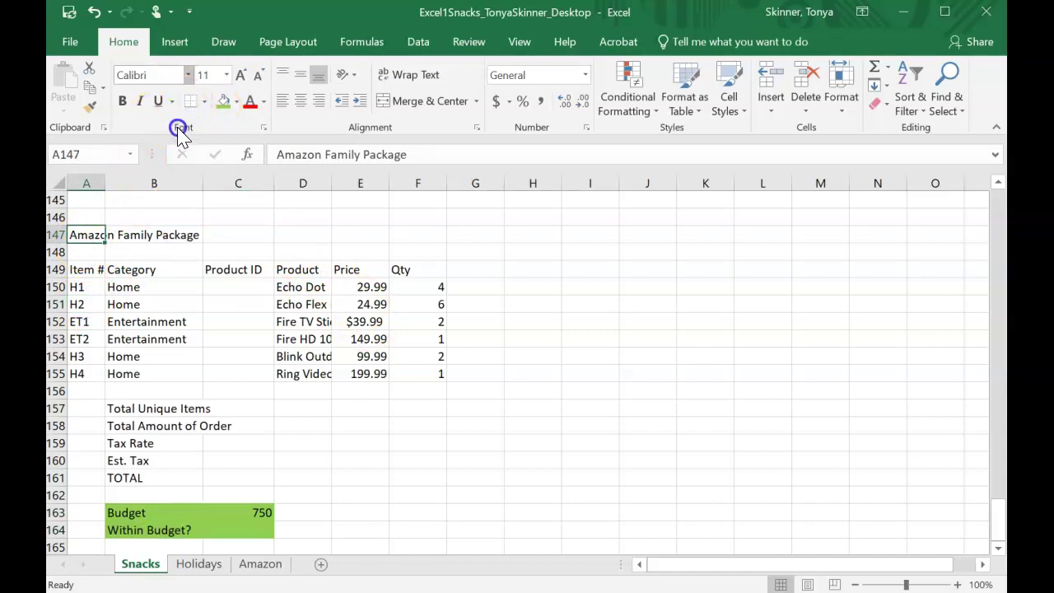
click(173, 257)
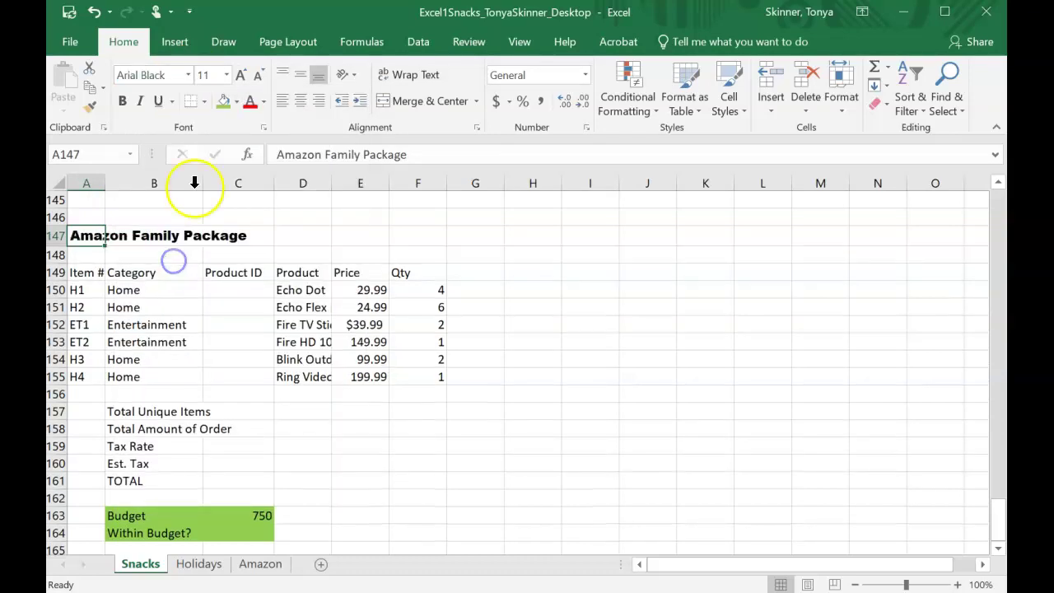
click(241, 75)
click(241, 75)
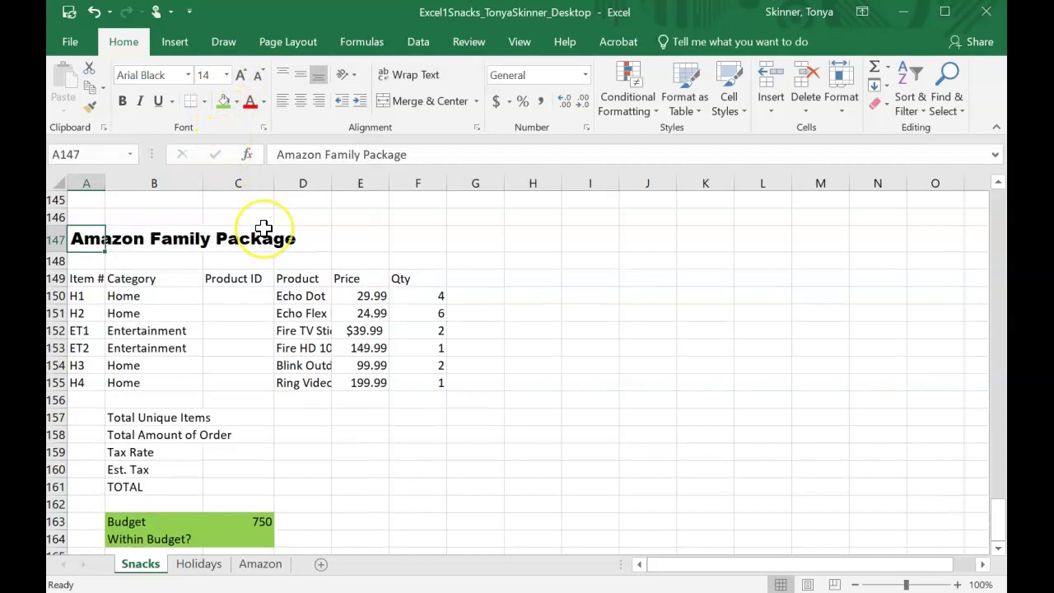
- Underline the column headings in A149:F149 and make the TOTAL label in B161 bold
drag(89, 278, 432, 276)
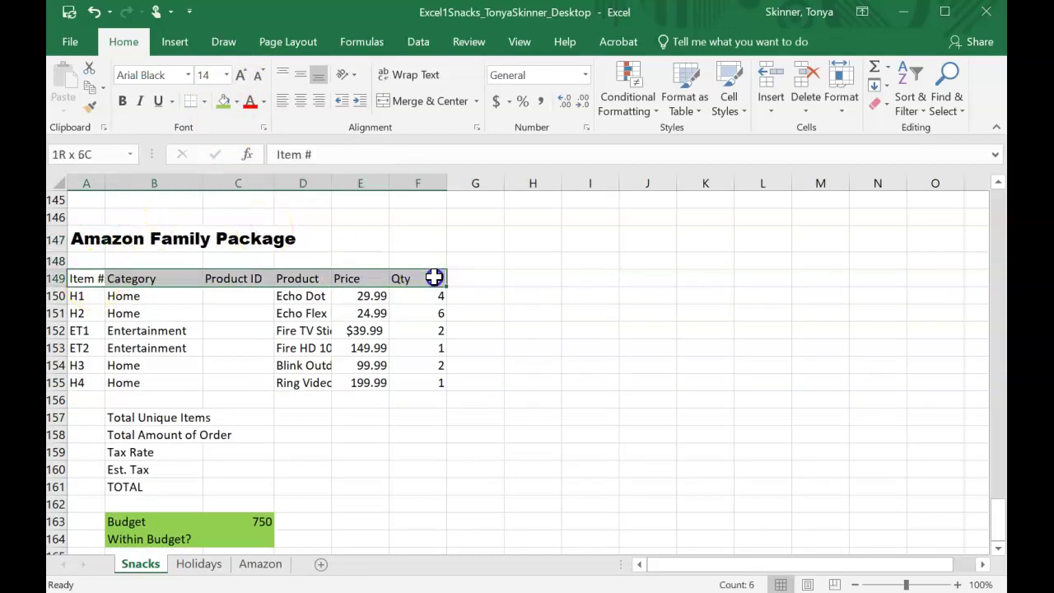
click(159, 100)
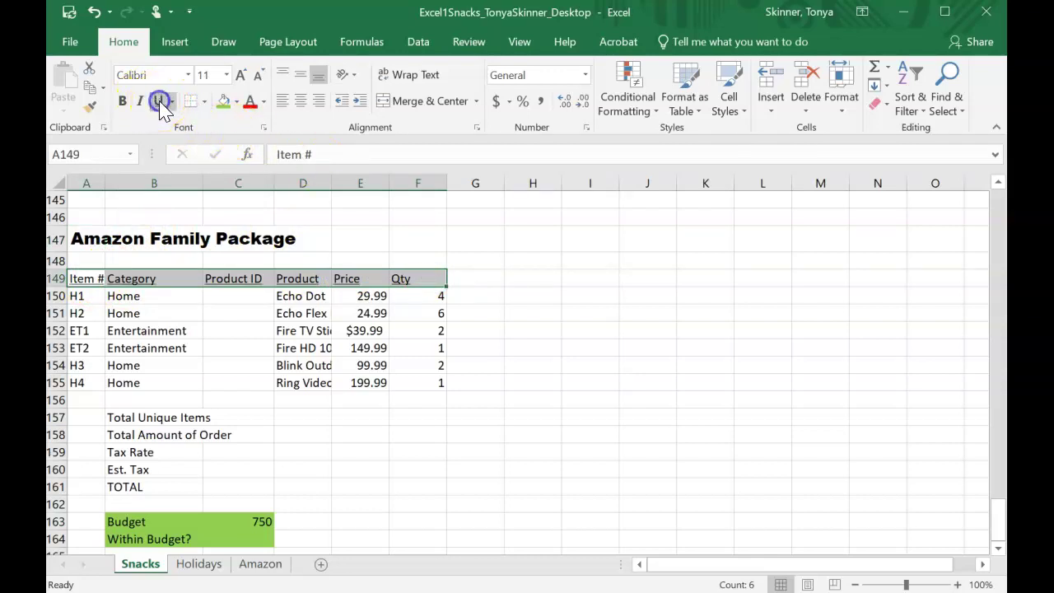
click(495, 382)
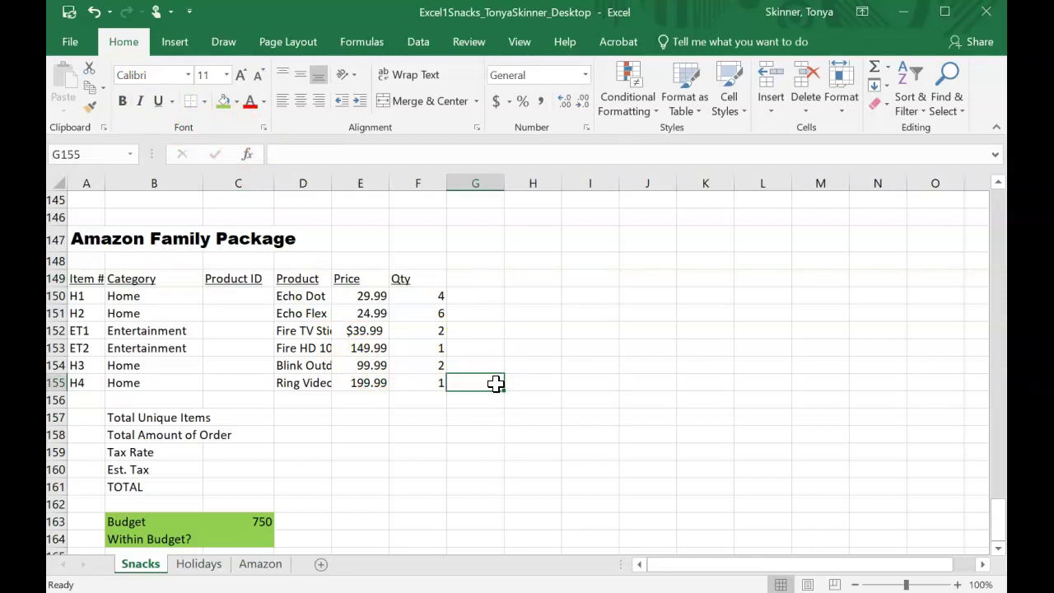
click(132, 487)
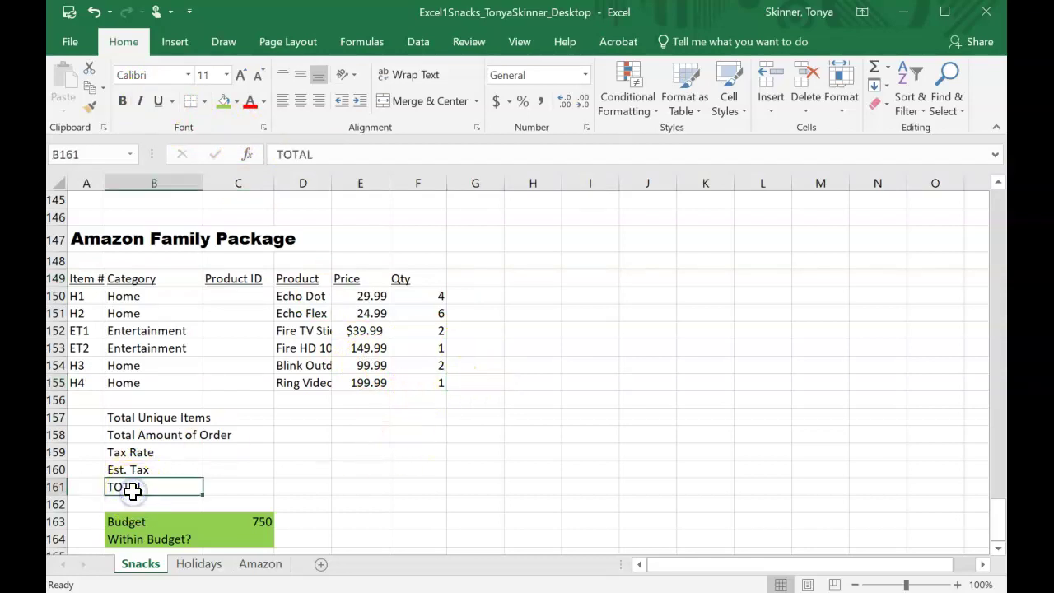
click(123, 101)
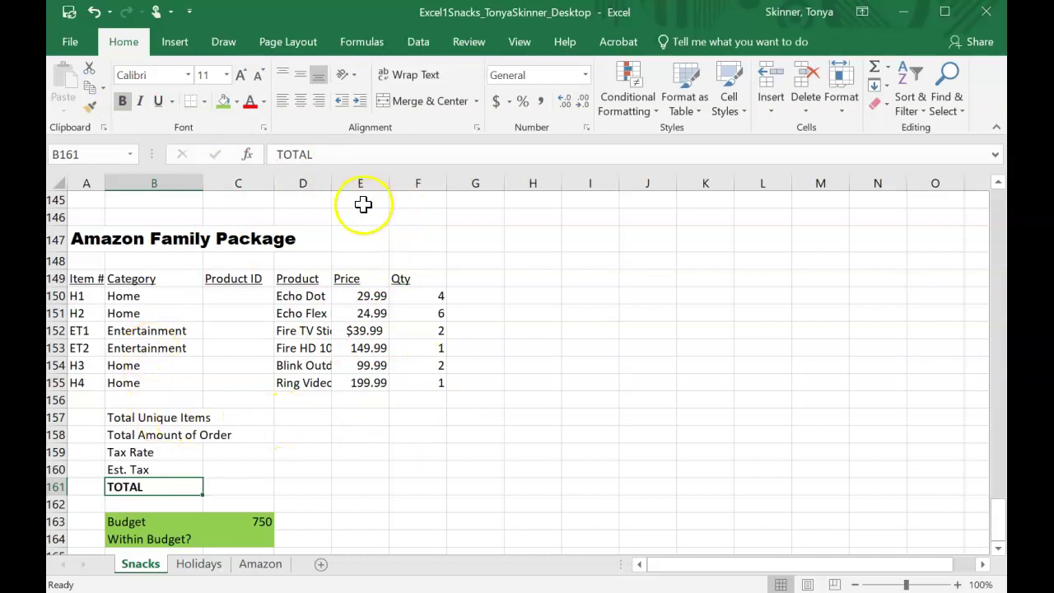
- Fill the total cells E157:E161 with the lightest shade of the green theme color
click(359, 418)
drag(359, 417, 359, 485)
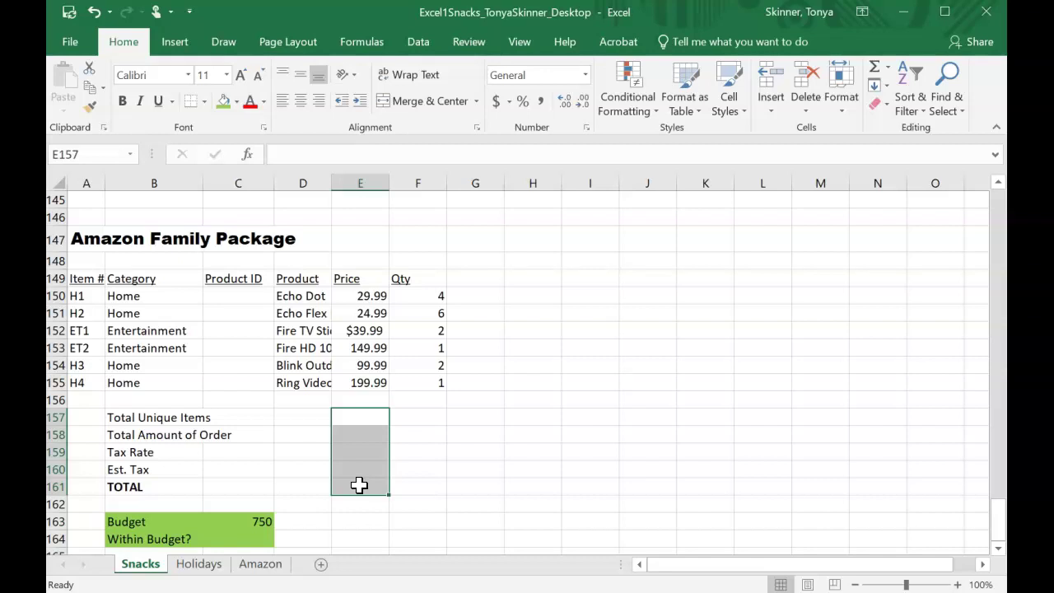
click(236, 102)
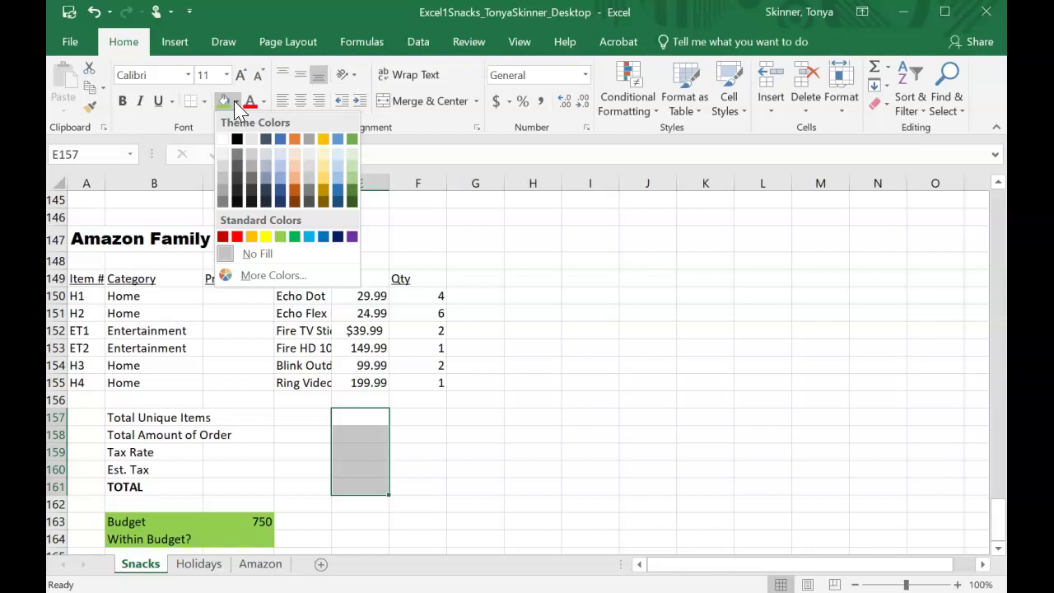
click(353, 156)
click(419, 422)
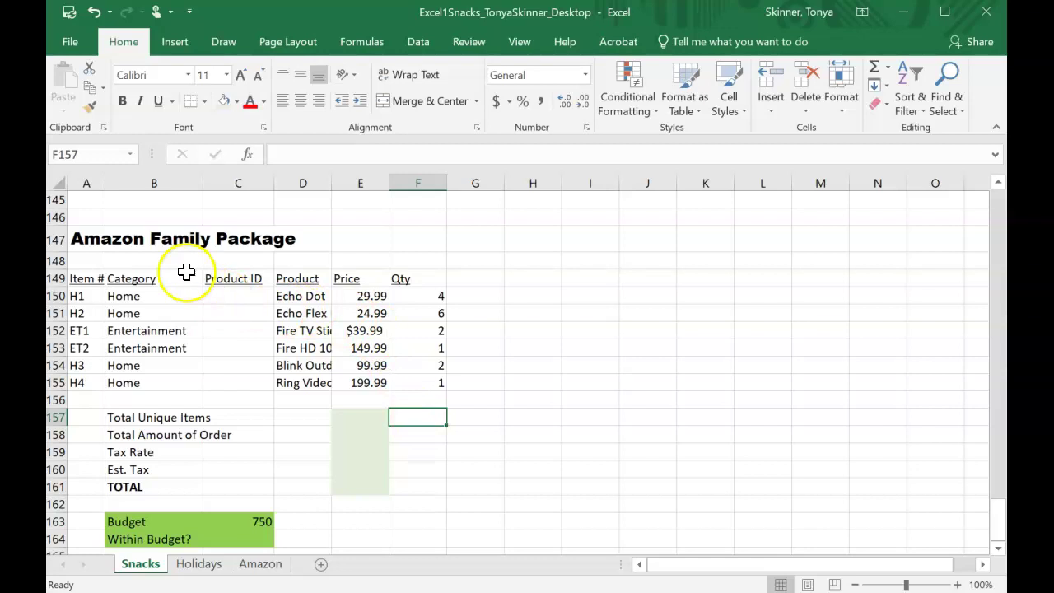
- Move the Amazon Family Package data in A147:F164 from the Snacks sheet to cell A1 of the Amazon sheet
click(88, 240)
drag(87, 240, 445, 541)
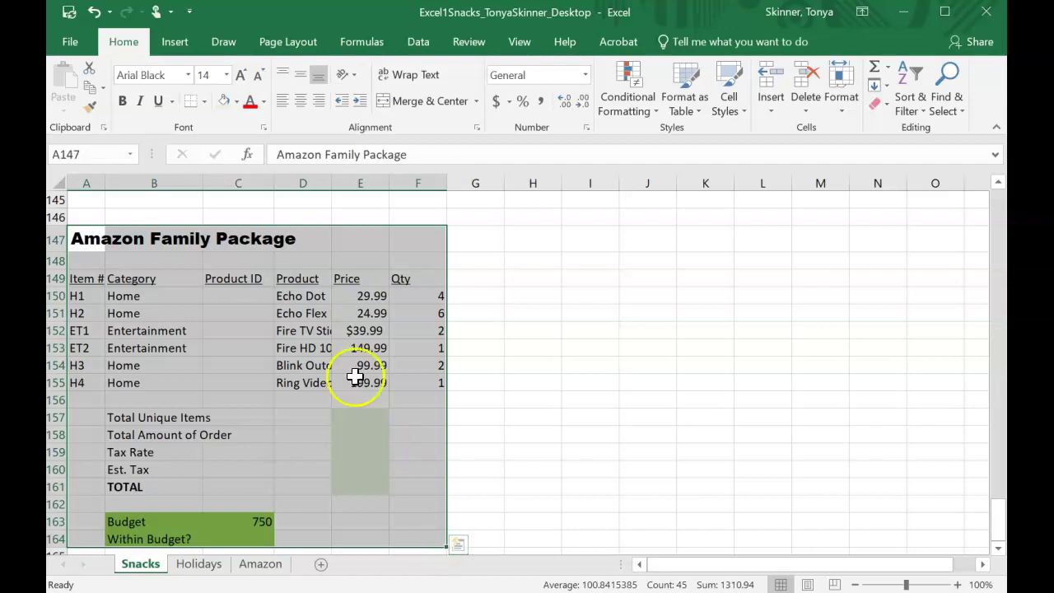
click(90, 70)
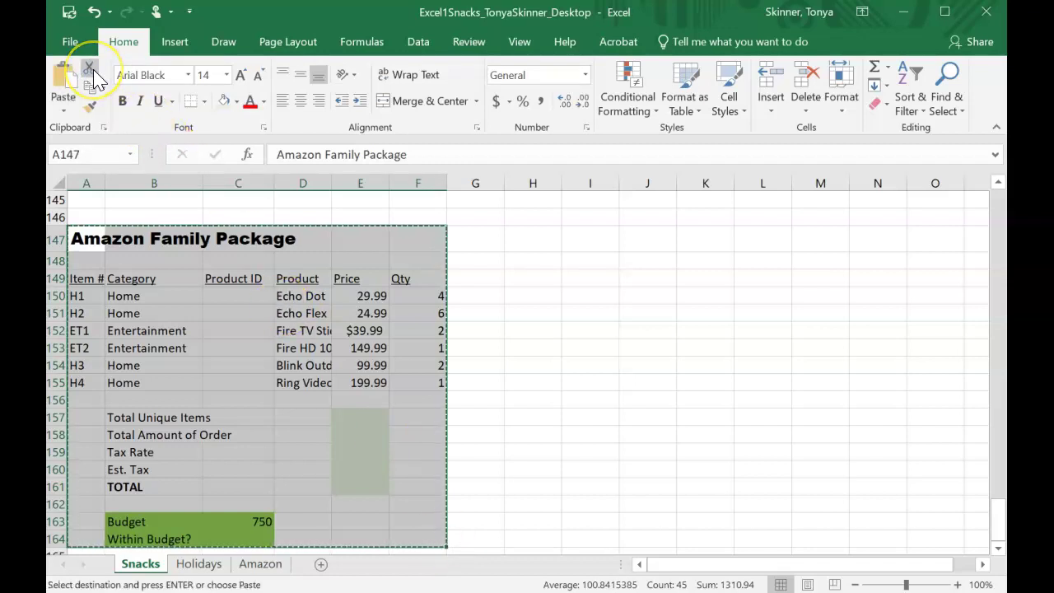
click(265, 564)
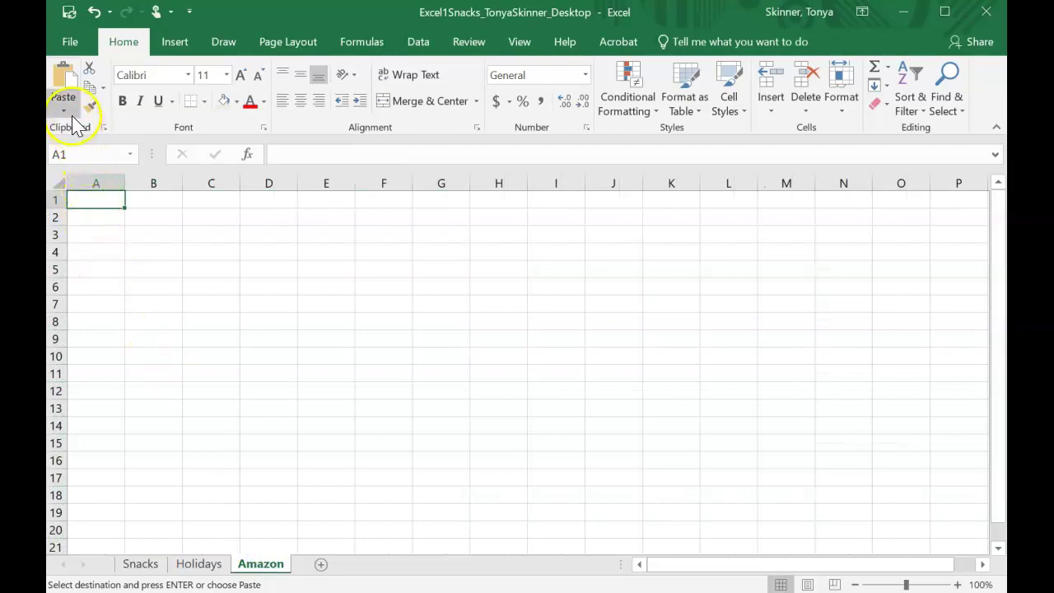
click(65, 74)
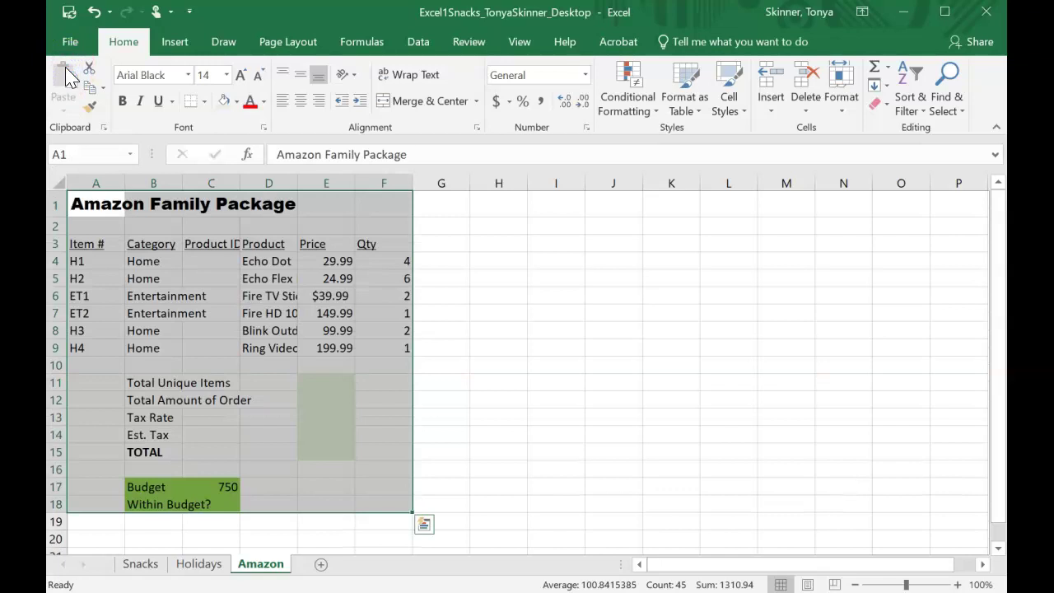
click(484, 449)
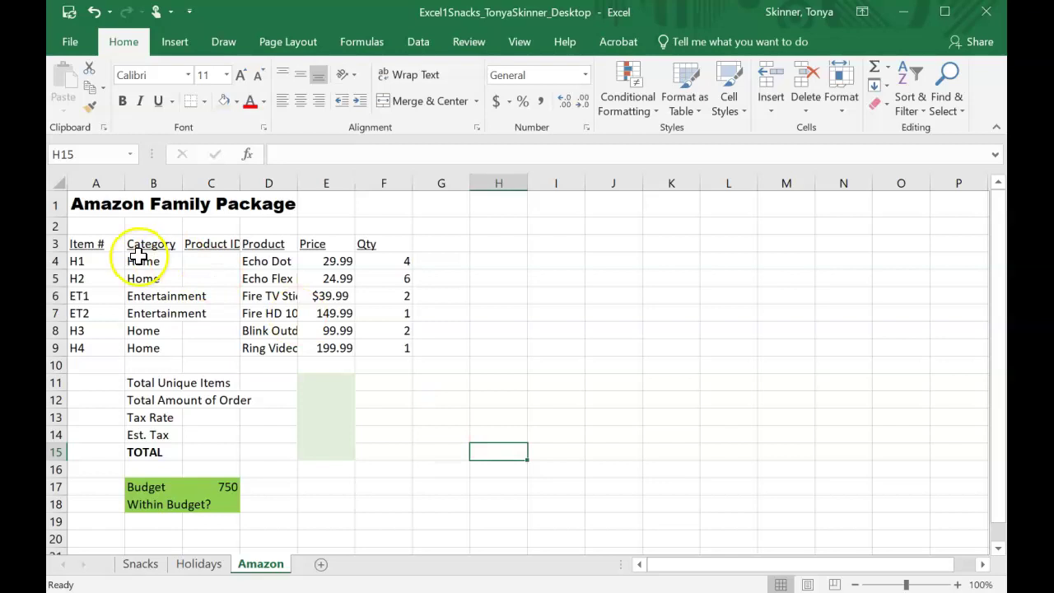
- Enter the product IDs H1-1 in C4 and H2-2 in C5, undoing the Flash Fill of the remaining Product ID cells
click(218, 262)
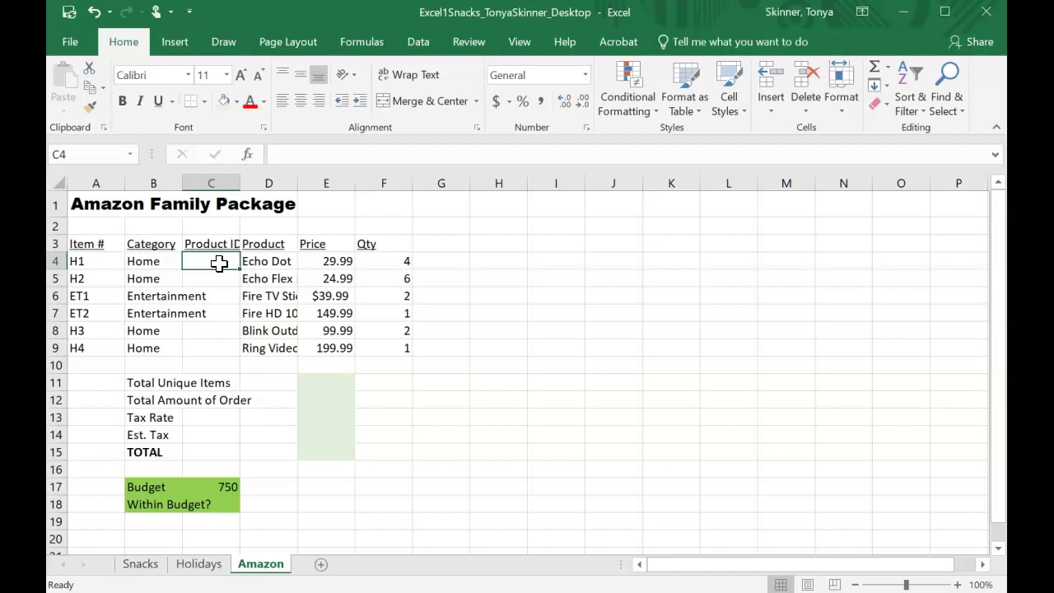
text(H1-1)
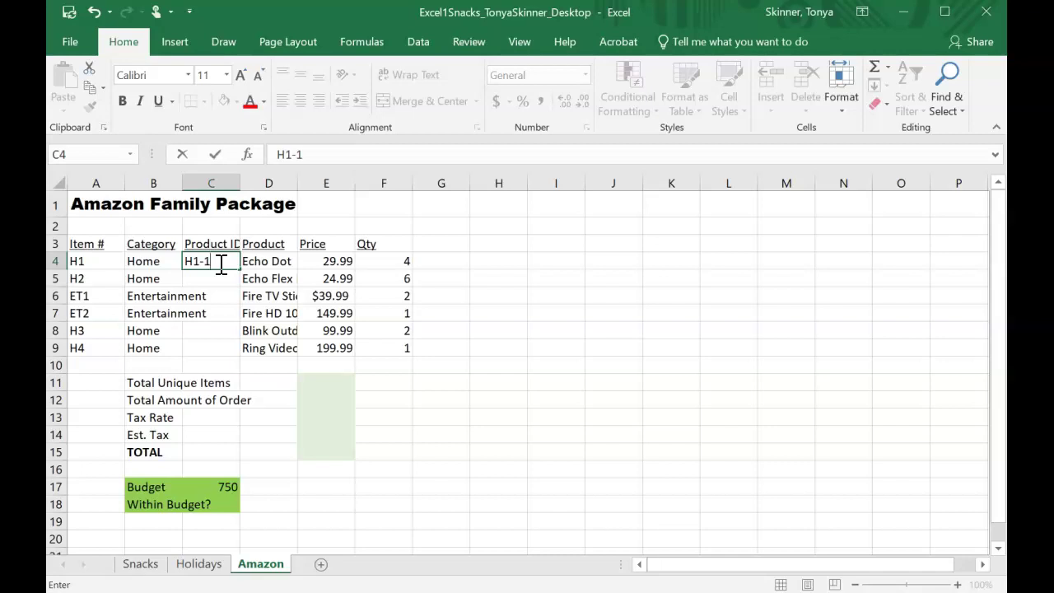
key(Return)
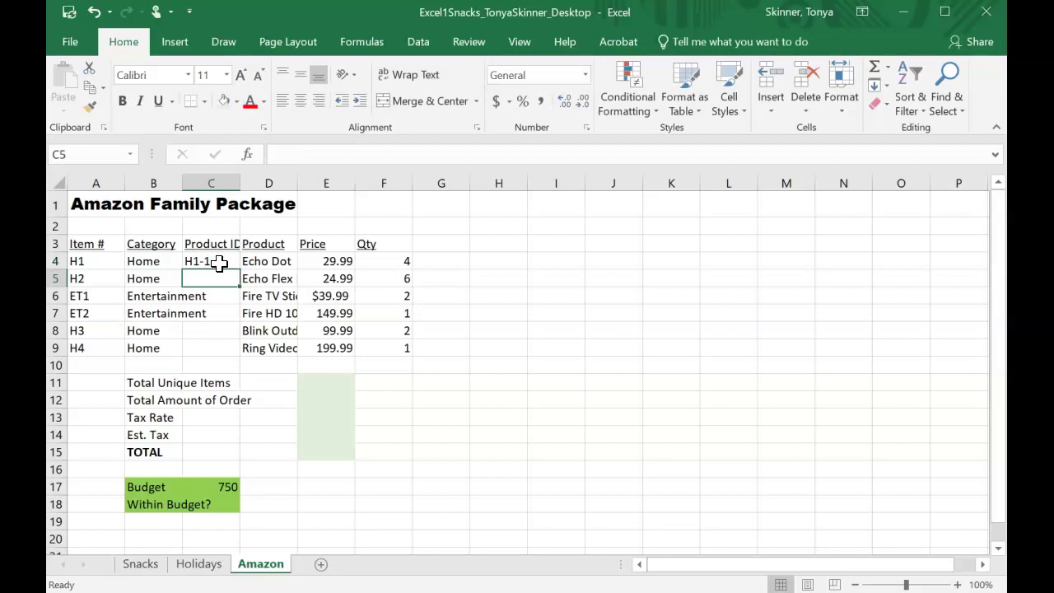
text(H2-2)
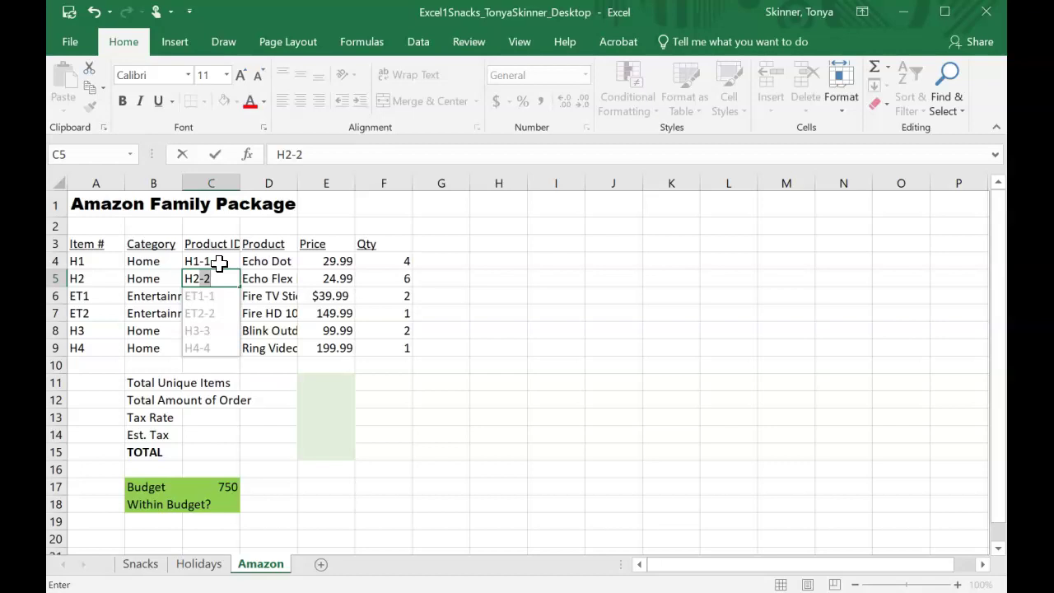
key(Return)
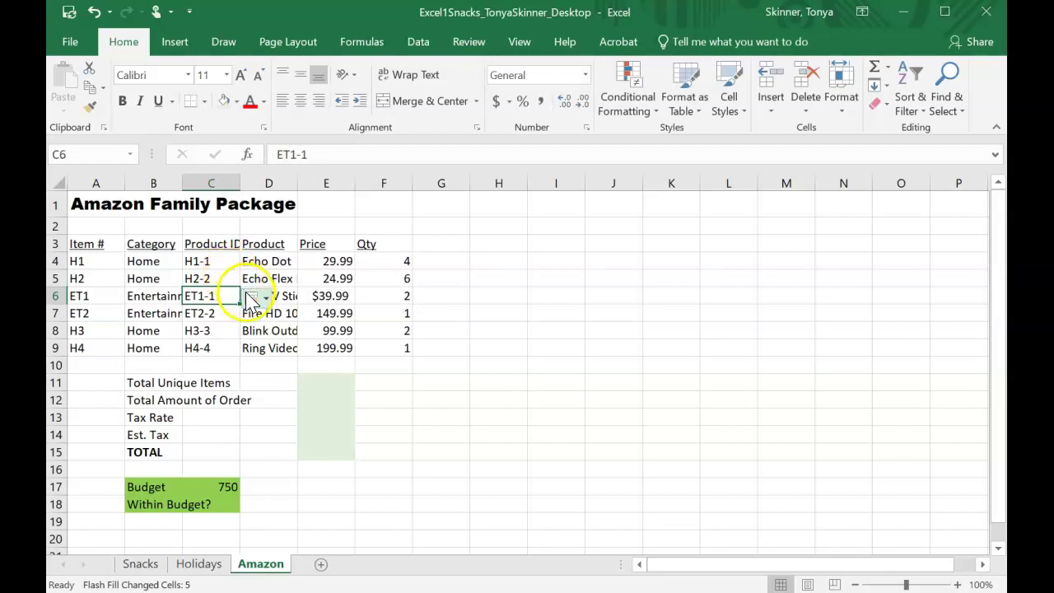
click(266, 298)
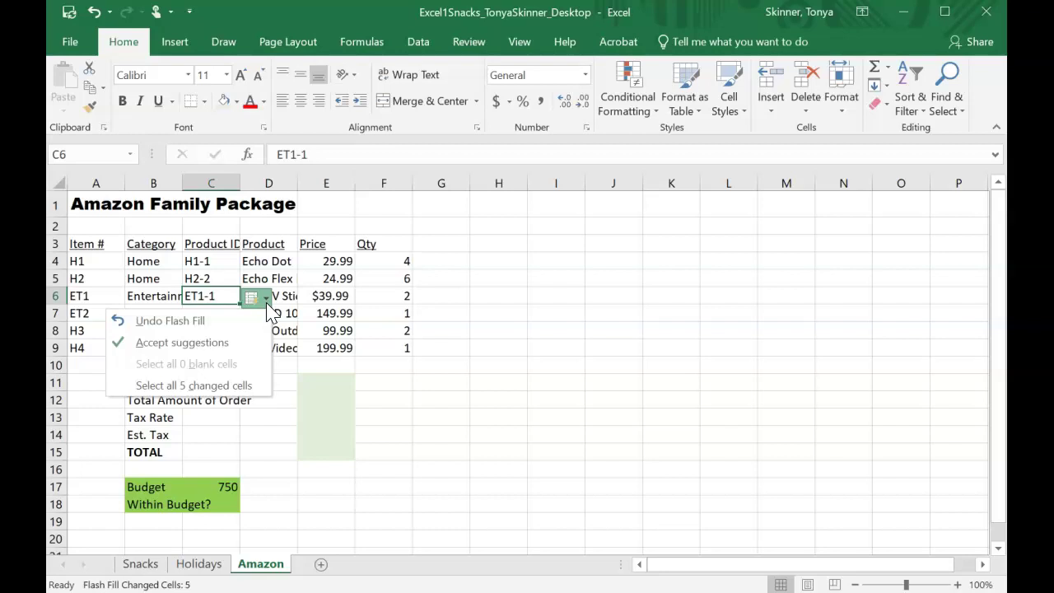
click(241, 320)
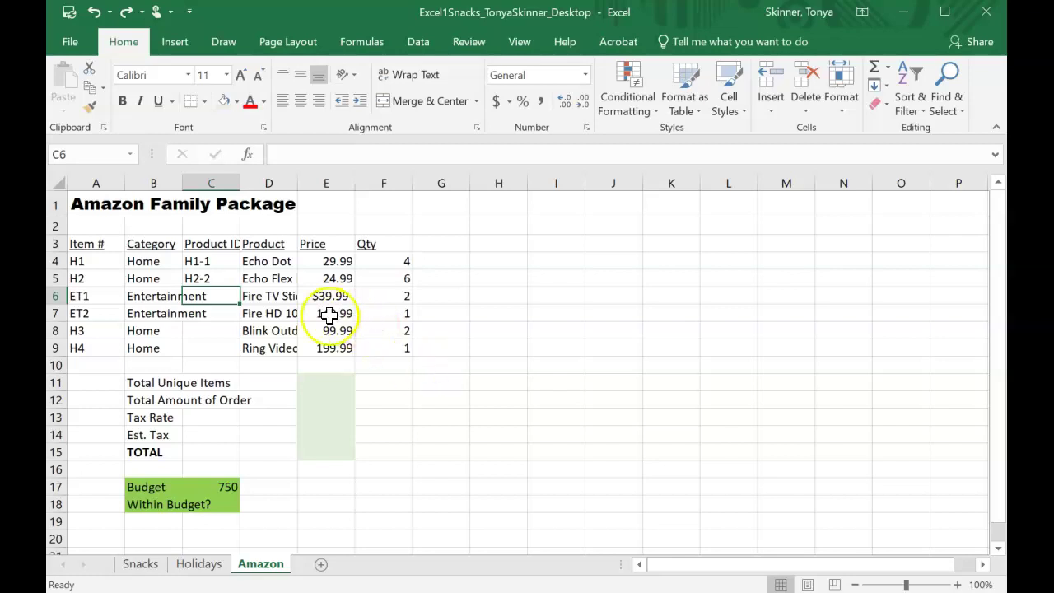
- Complete the Product ID range C4:C9 with the Flash Fill command
click(212, 263)
drag(213, 264, 214, 348)
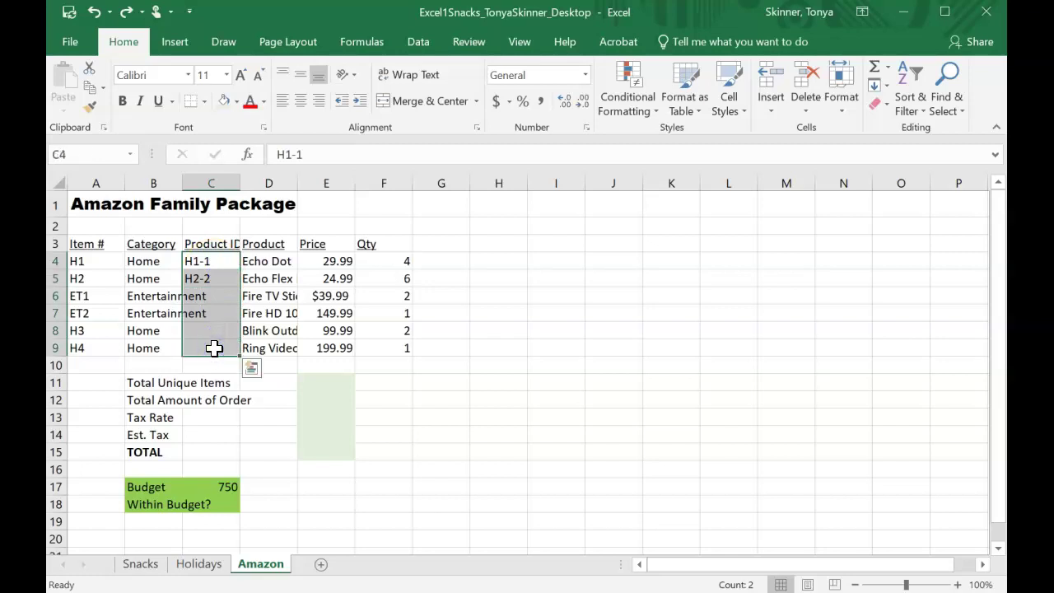
click(254, 368)
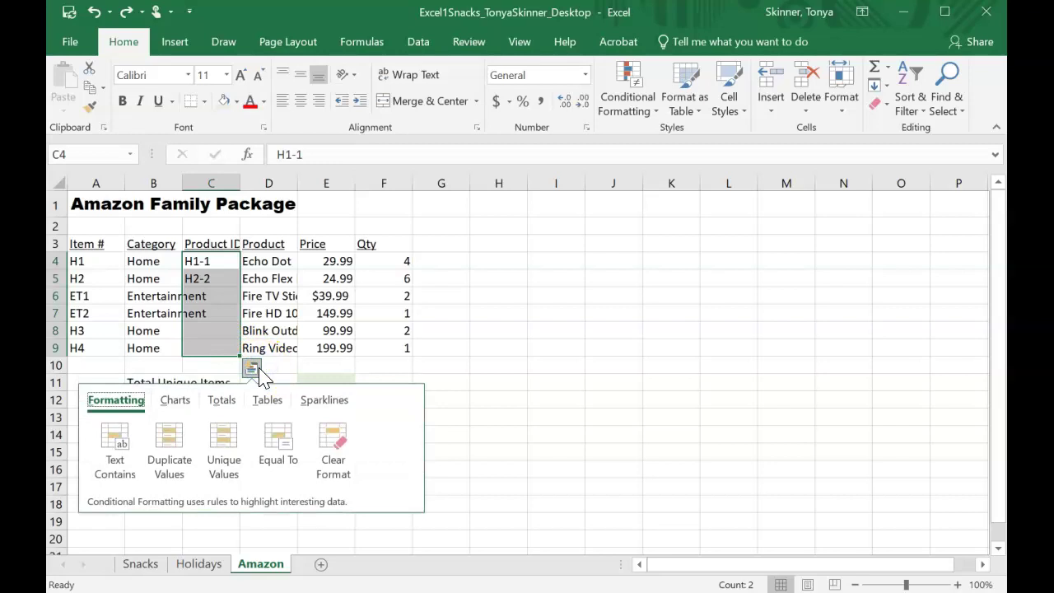
click(253, 368)
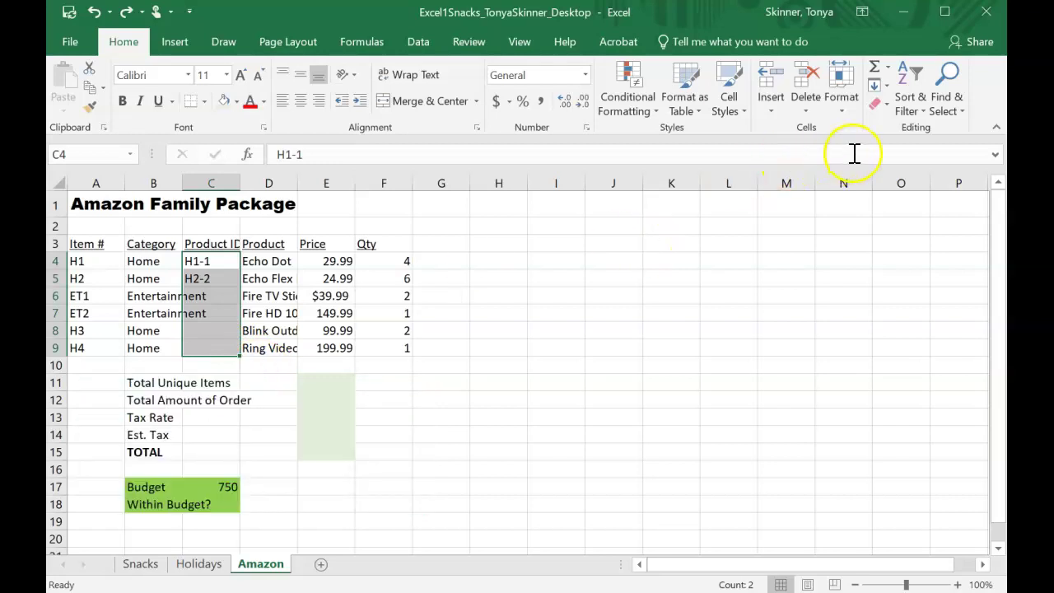
click(882, 86)
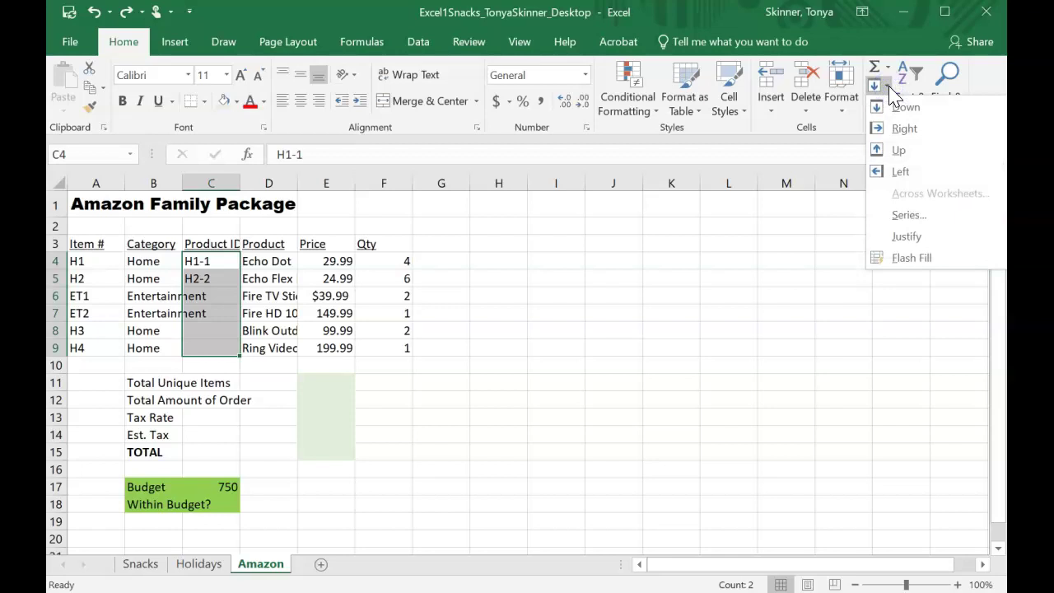
click(911, 260)
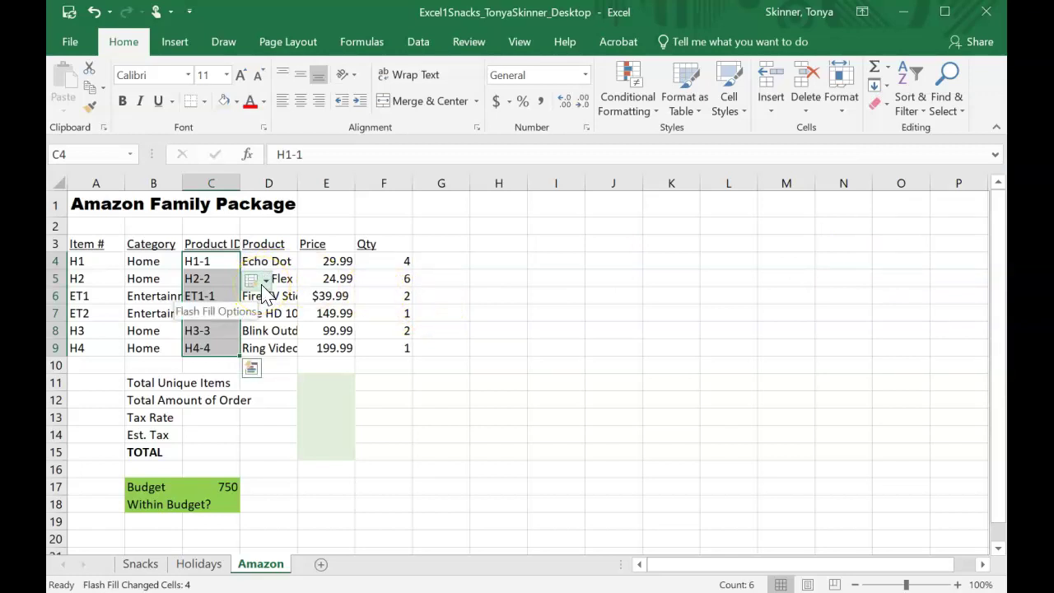
click(414, 331)
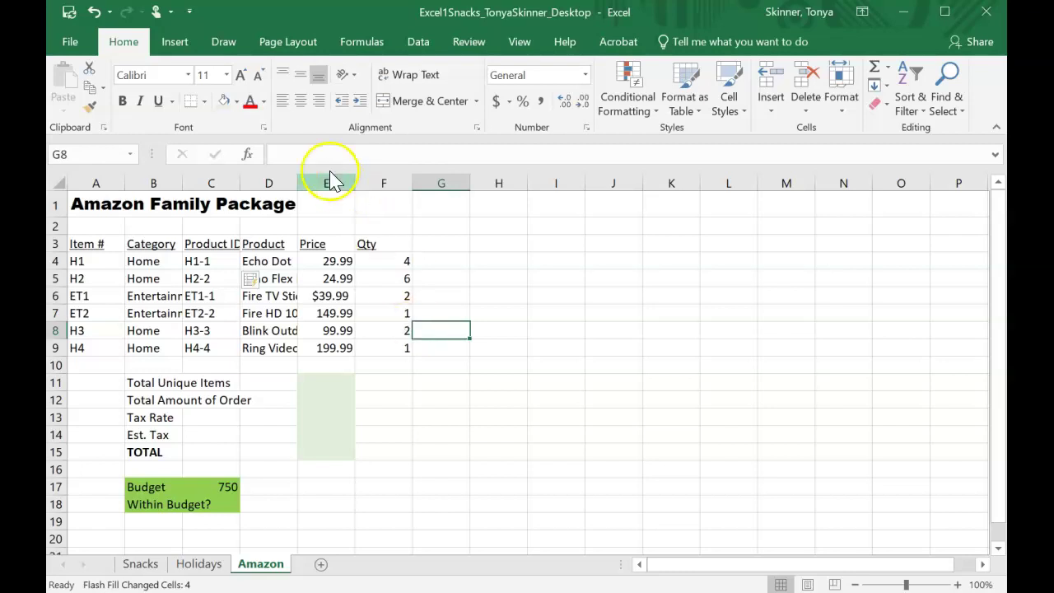
- AutoFit the widths of columns B, C and D to their contents
double_click(181, 181)
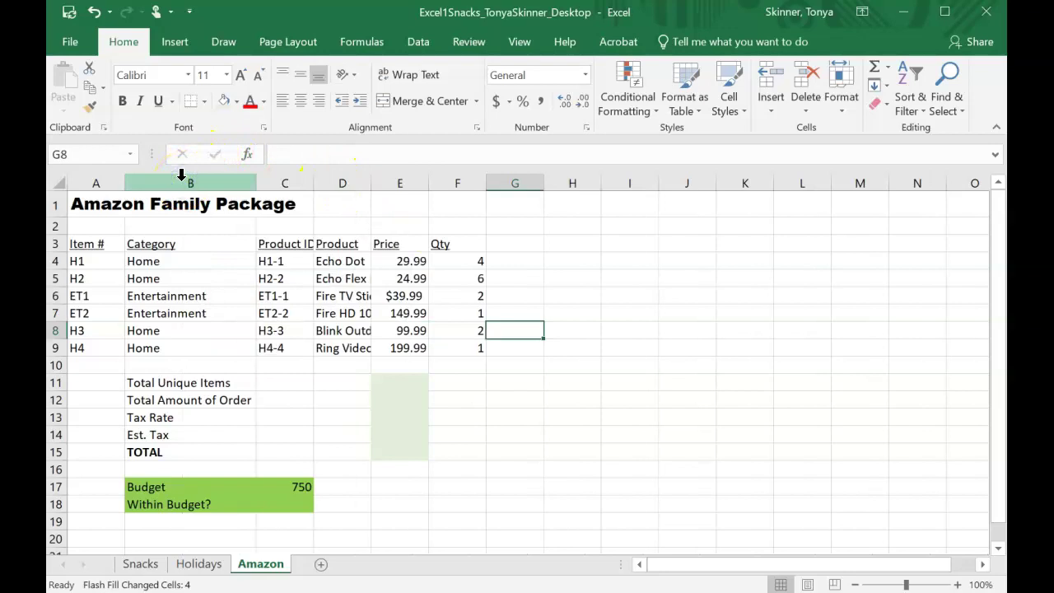
double_click(313, 183)
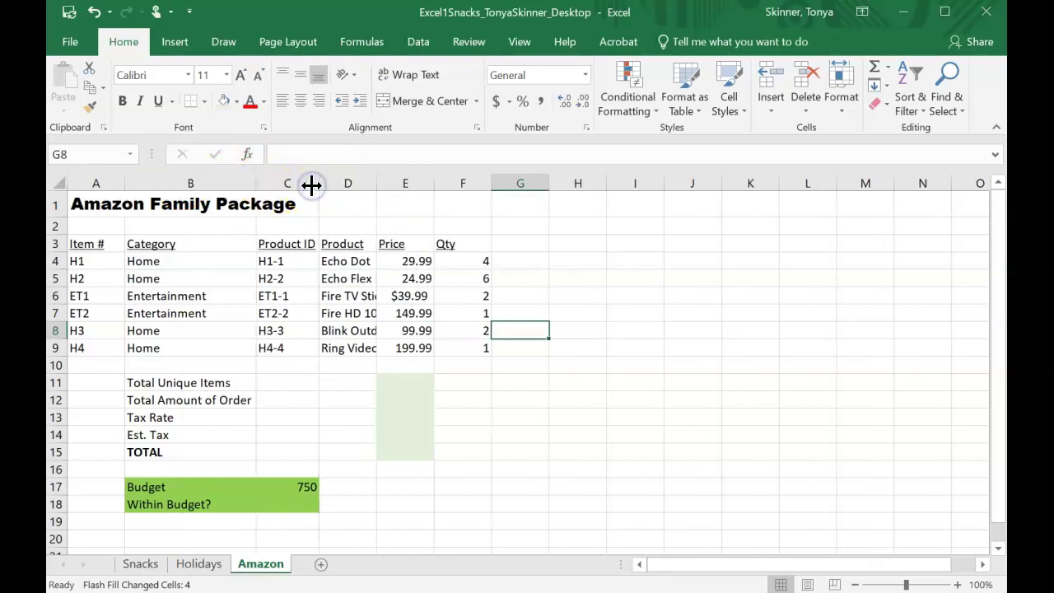
double_click(381, 185)
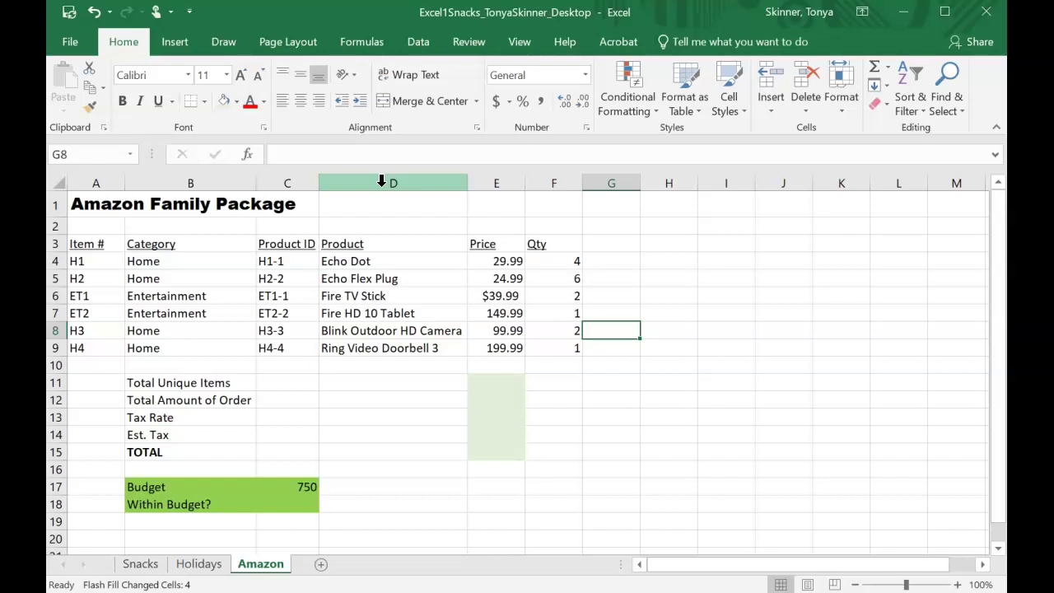
- Change the font color of the categories in B4:B9 and the products in D4:D9 to a darker Green, Accent 6 shade
click(183, 259)
drag(183, 260, 197, 347)
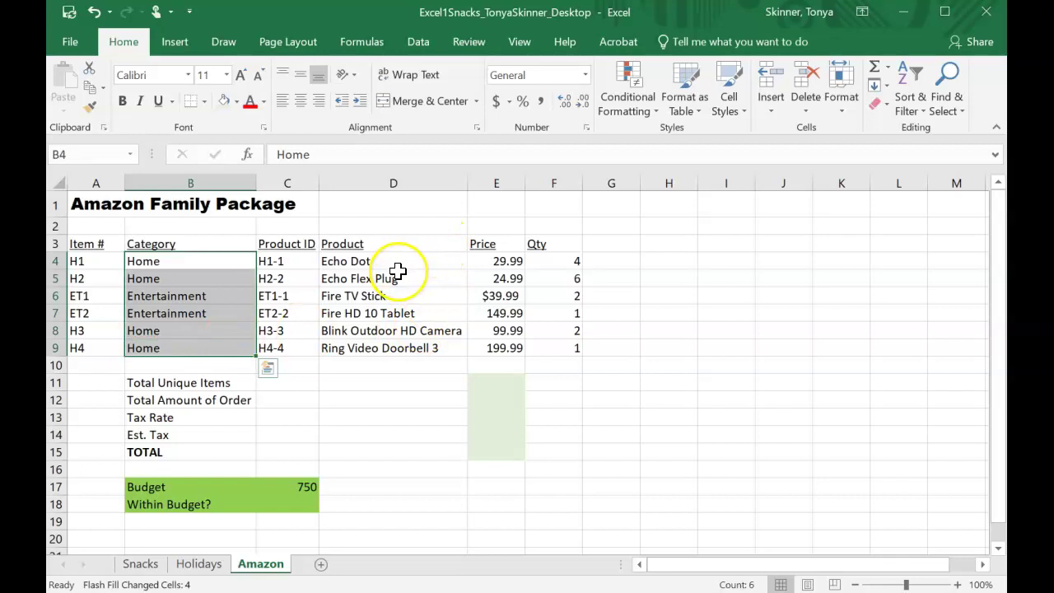
ctrl+drag(400, 263, 399, 345)
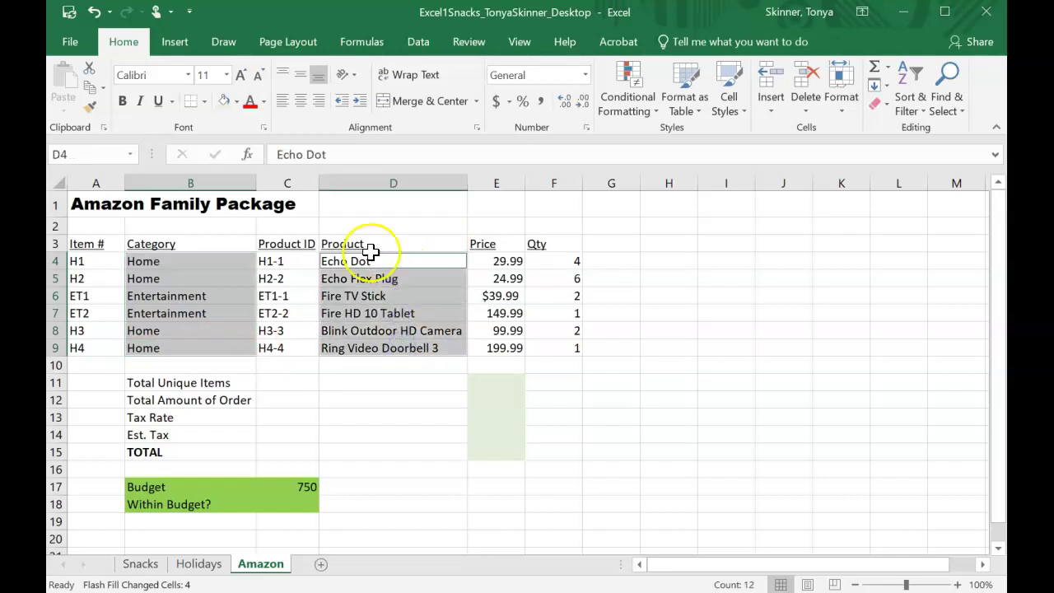
click(264, 101)
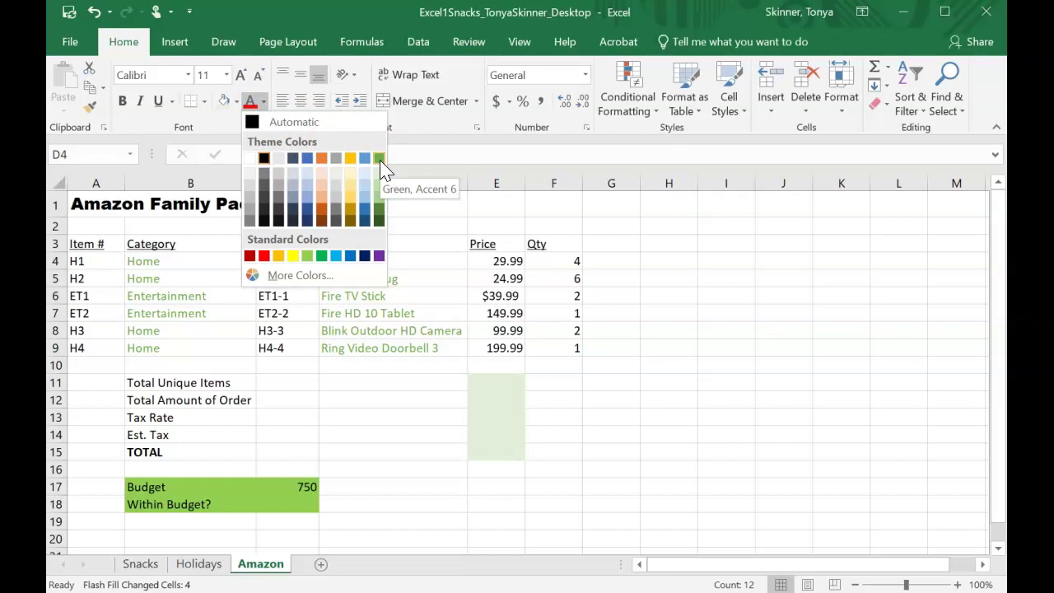
click(379, 216)
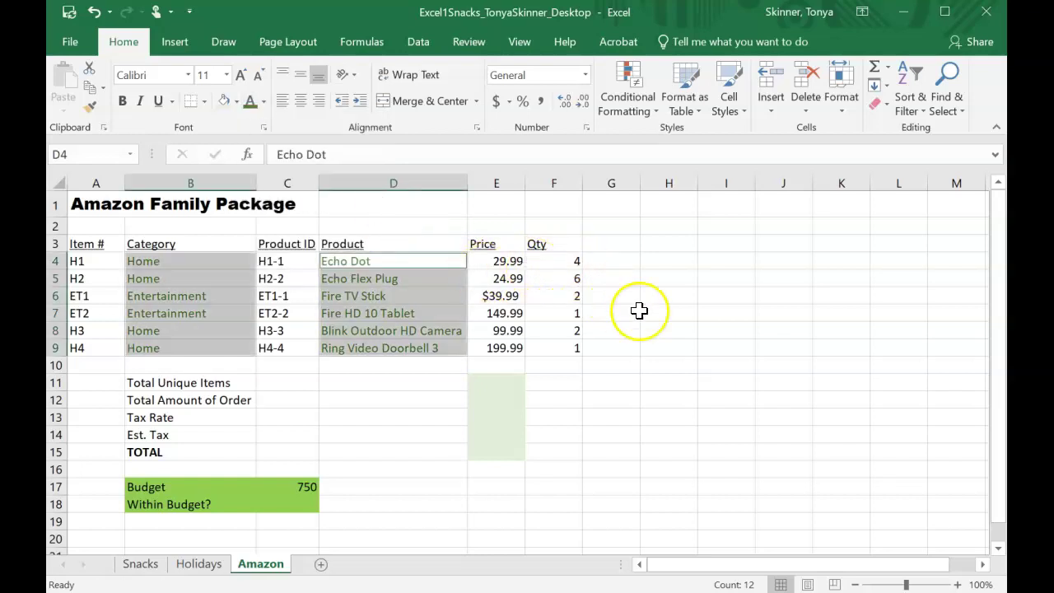
click(682, 327)
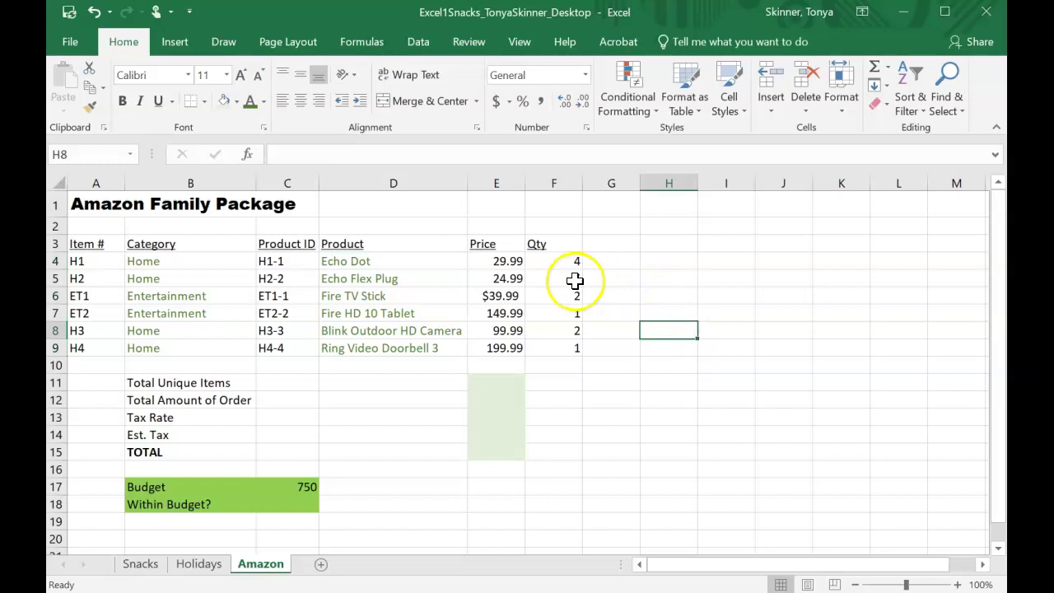
- Apply the Accounting number format to the prices in E4:E9
click(507, 261)
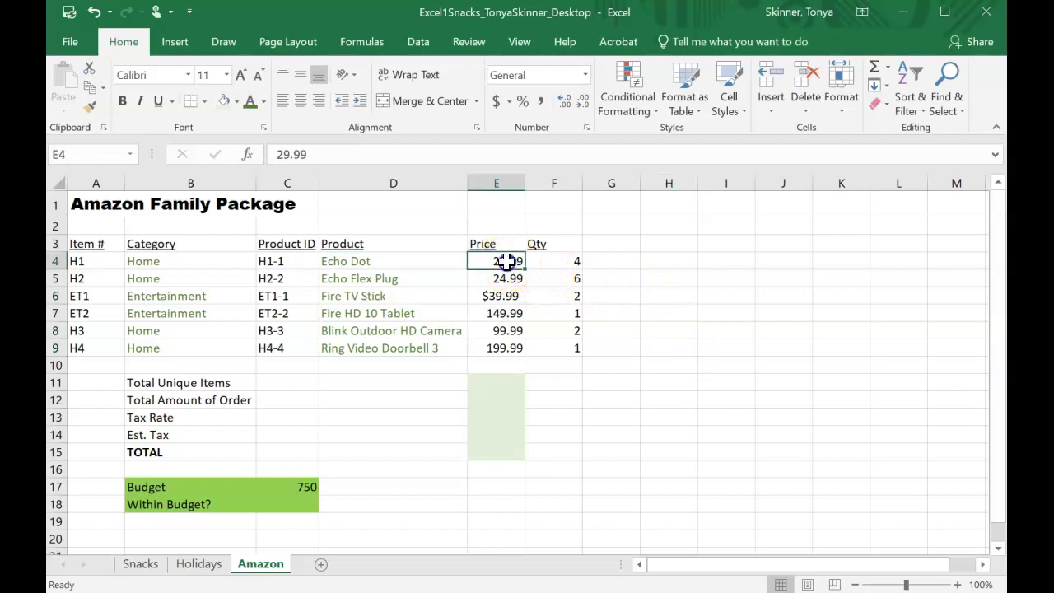
drag(507, 262, 519, 346)
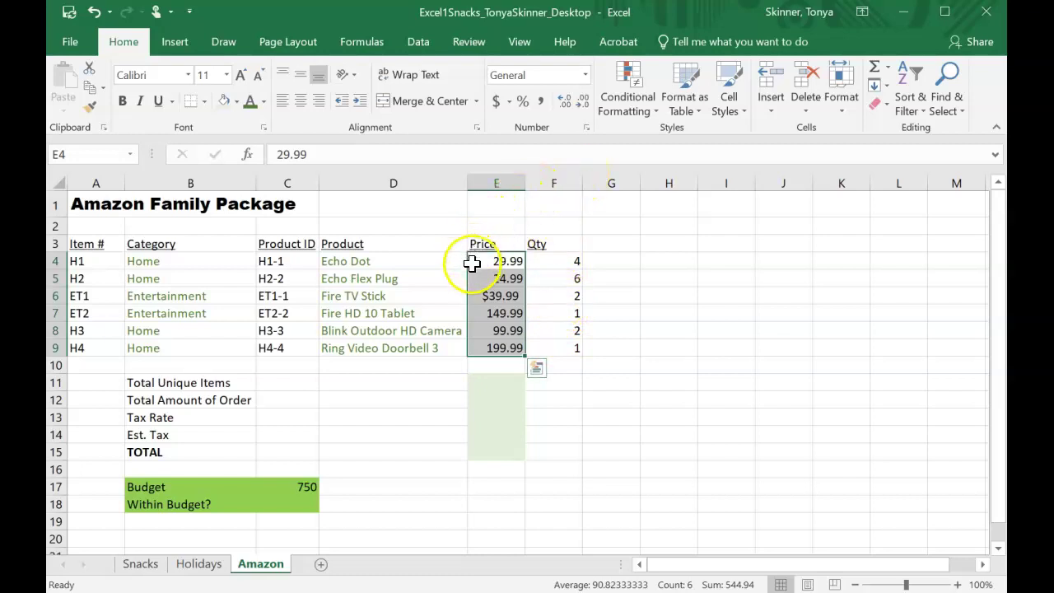
click(585, 75)
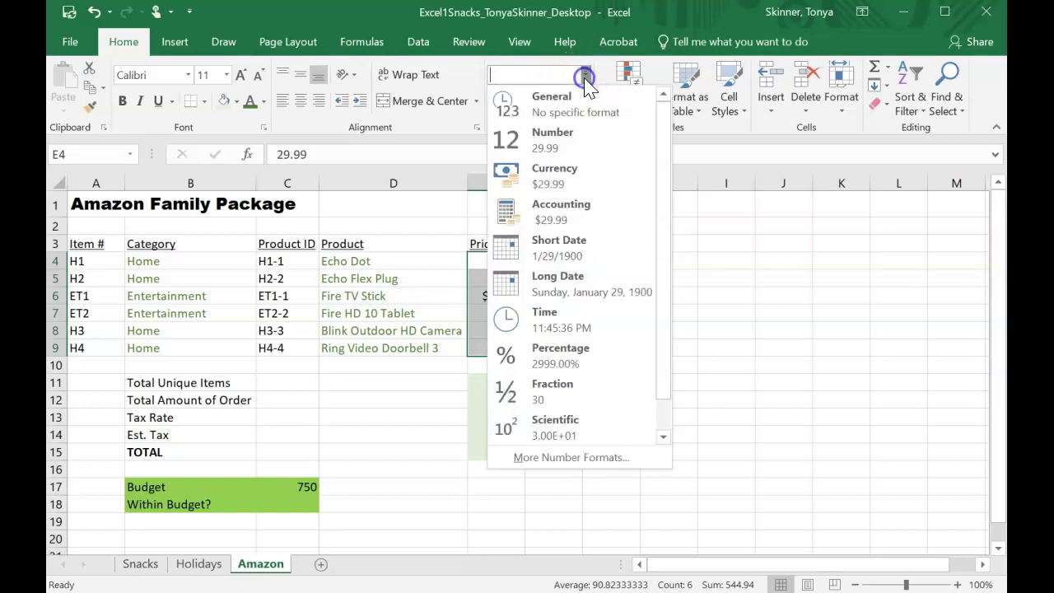
click(568, 209)
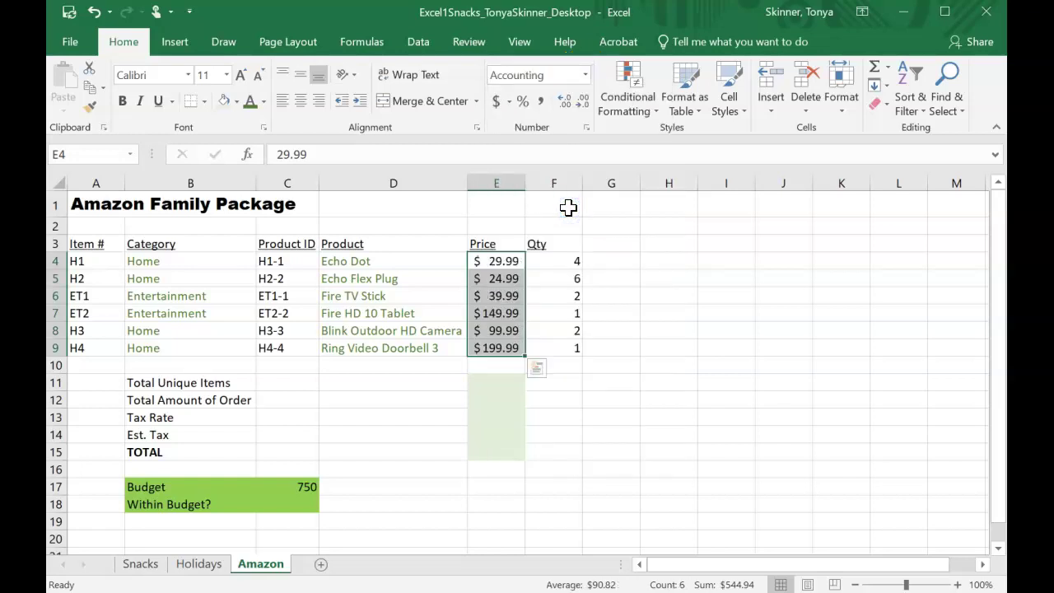
click(580, 381)
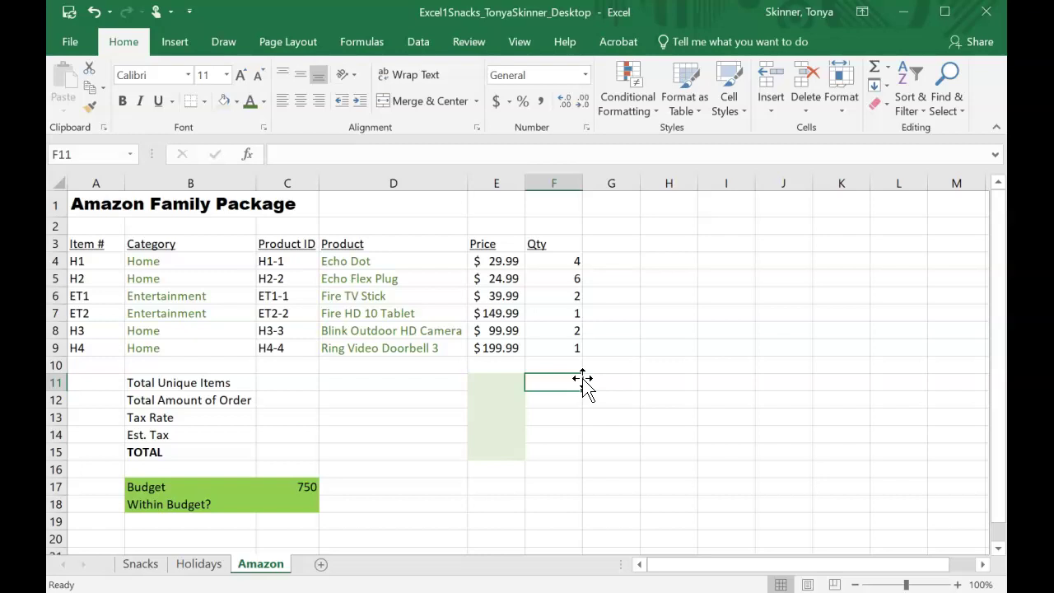
- Add a Total column heading in G3, beside the Qty heading
click(605, 247)
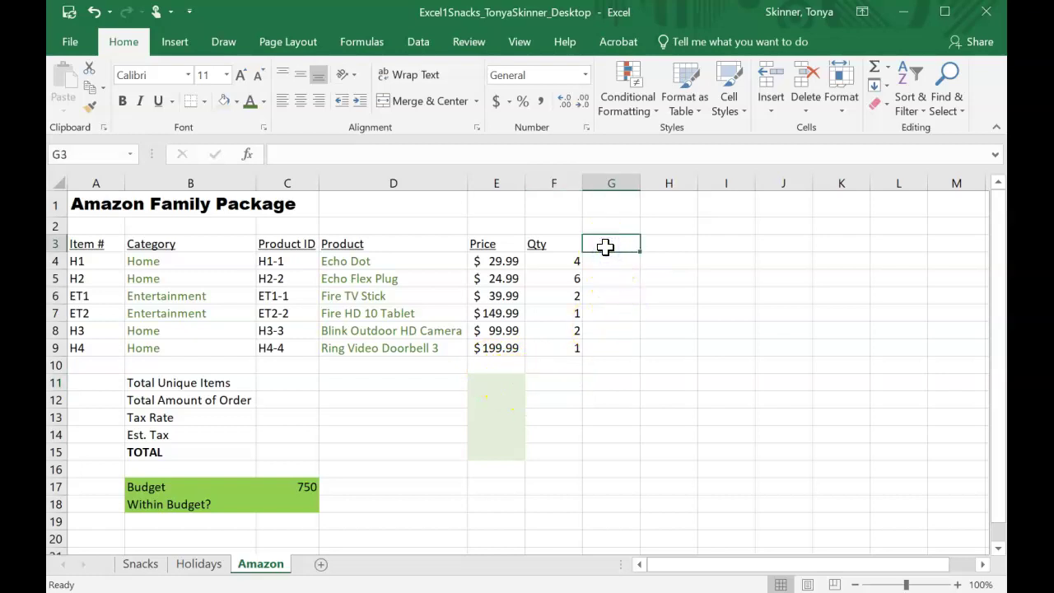
text(Total)
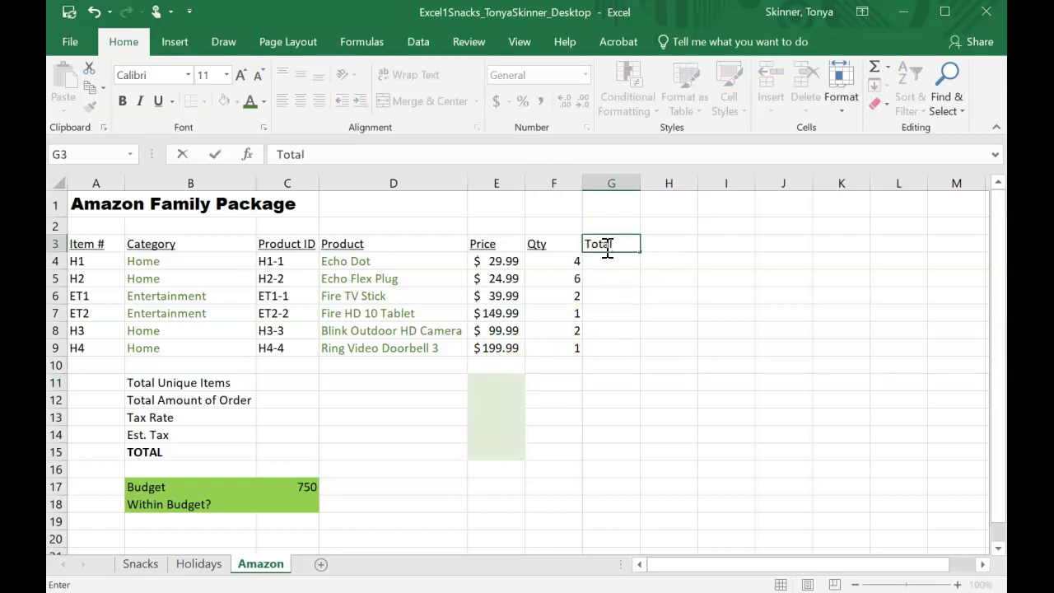
key(Return)
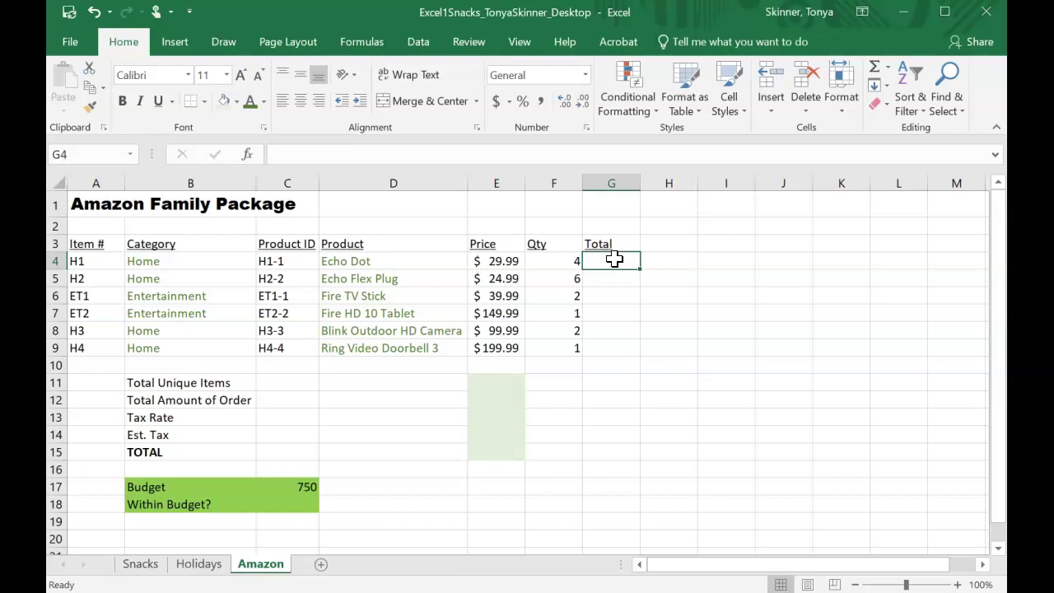
- Calculate the Echo Dot total in G4 with the formula =F4*E4, multiplying quantity by price
text(=)
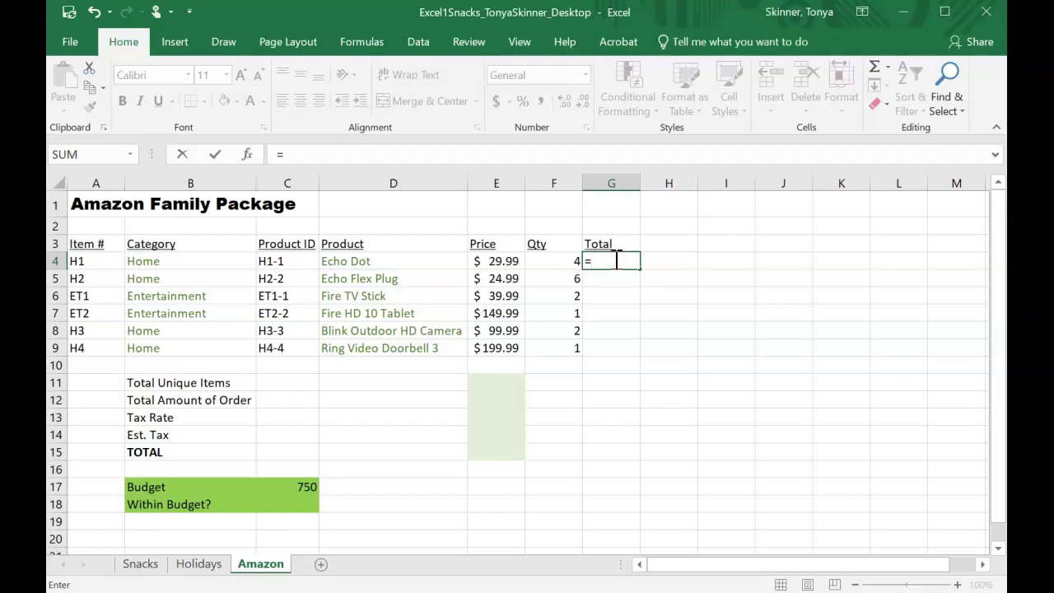
click(552, 262)
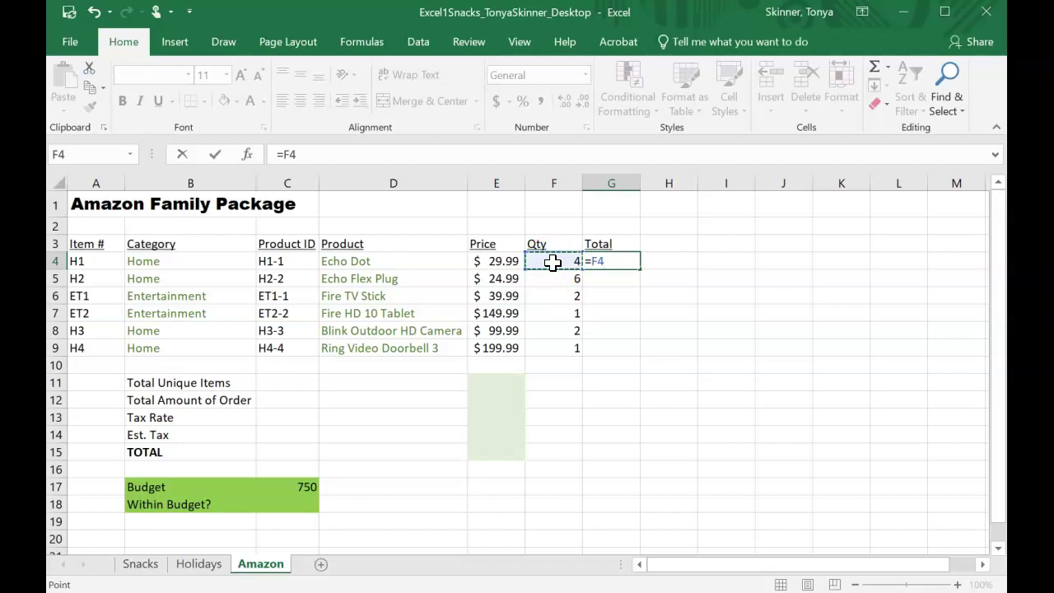
text(*)
click(503, 262)
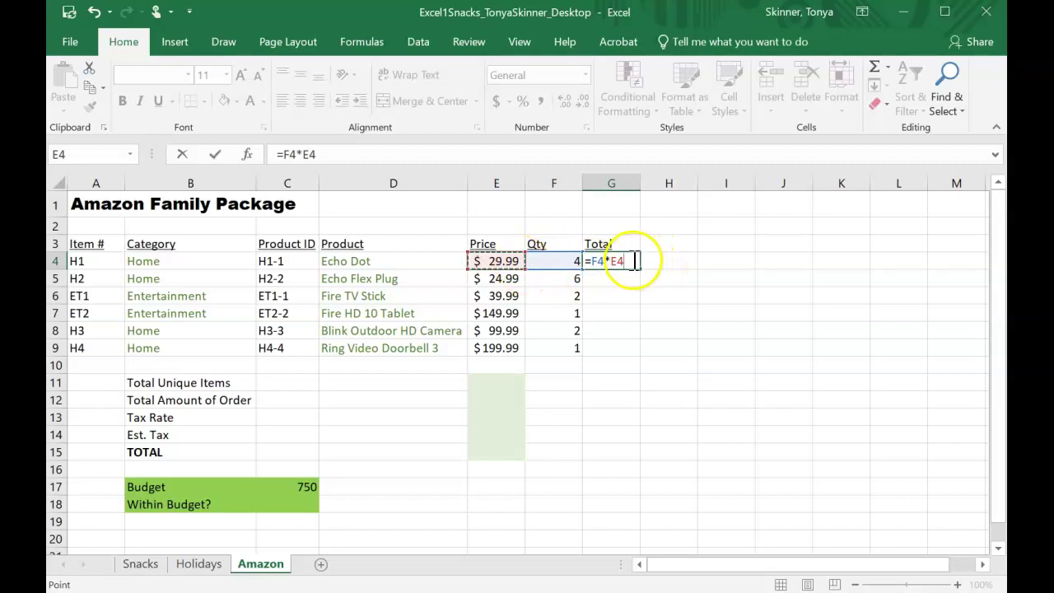
key(Return)
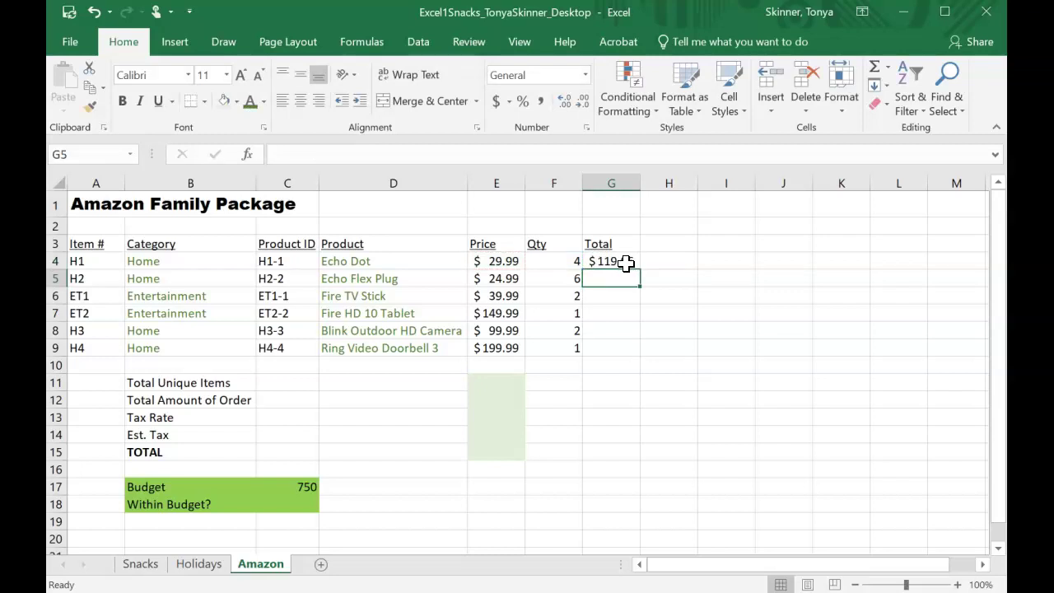
- Fill the total formula from G4 down through G9 and check the cell references in G9
click(626, 262)
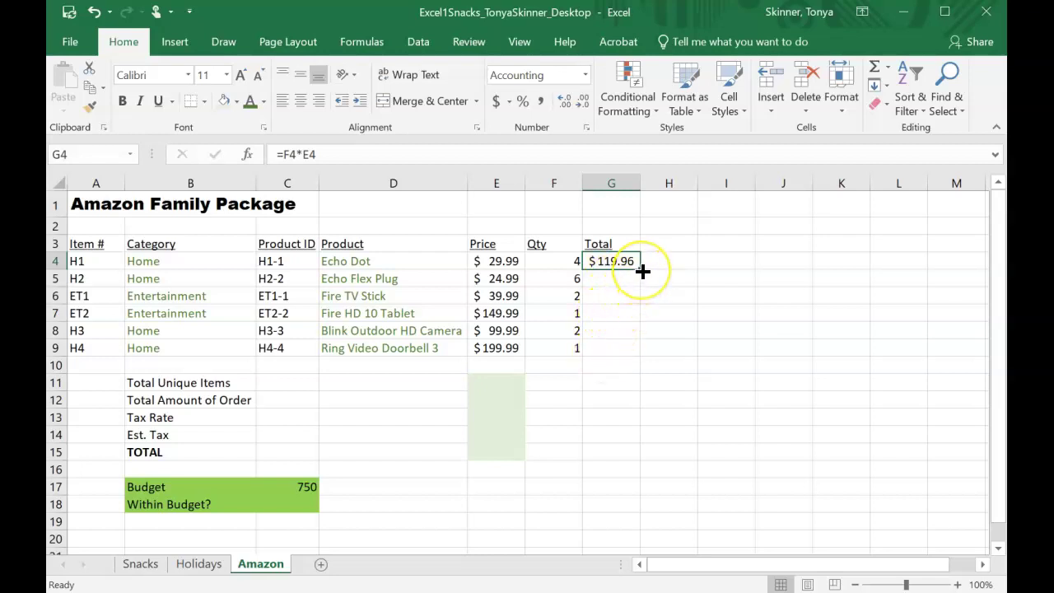
drag(639, 268, 643, 354)
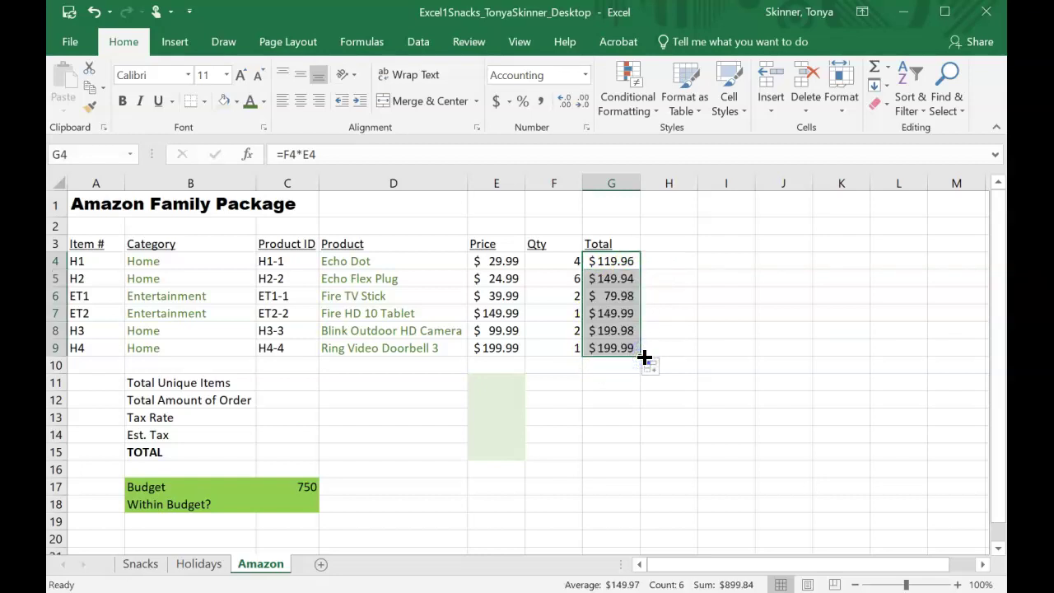
click(669, 329)
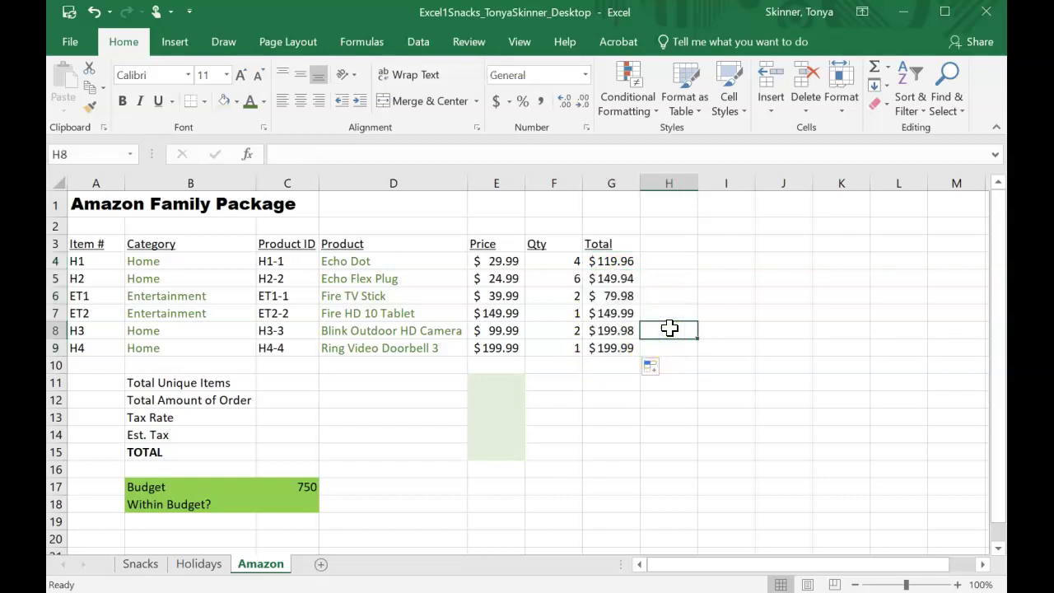
click(611, 349)
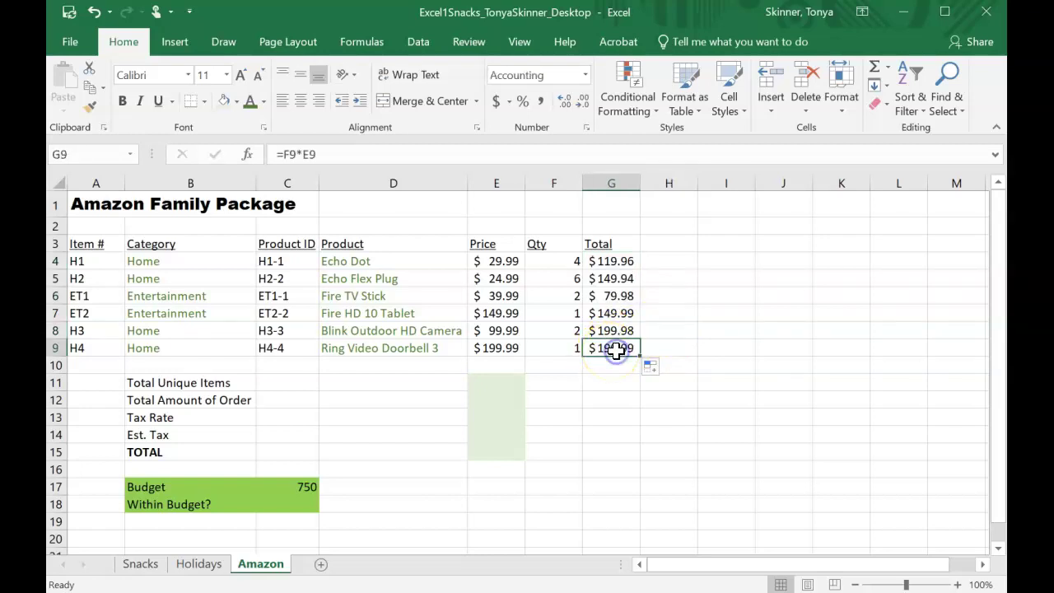
double_click(623, 353)
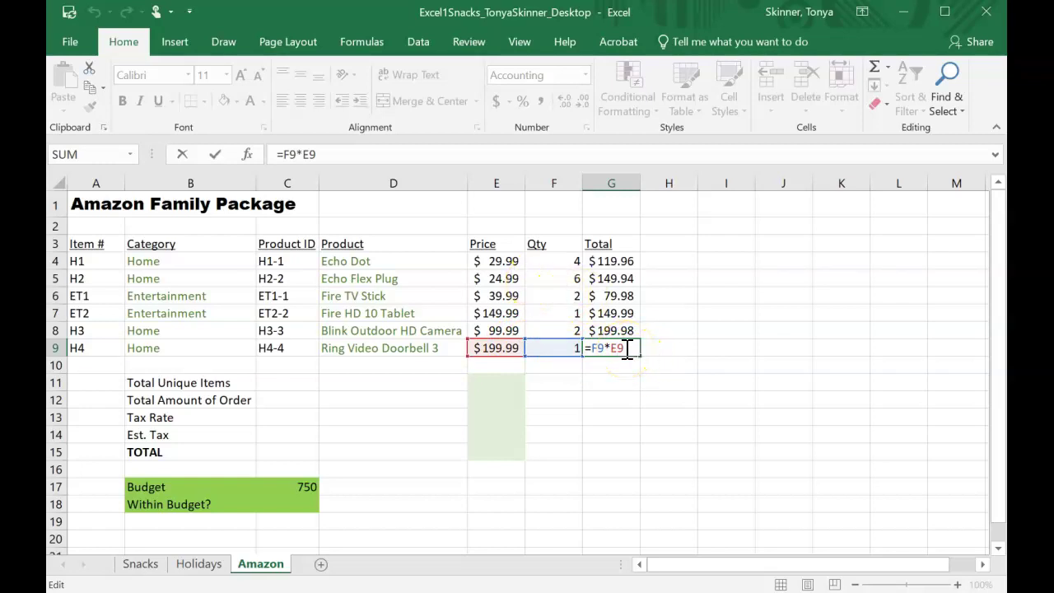
key(ctrl+Return)
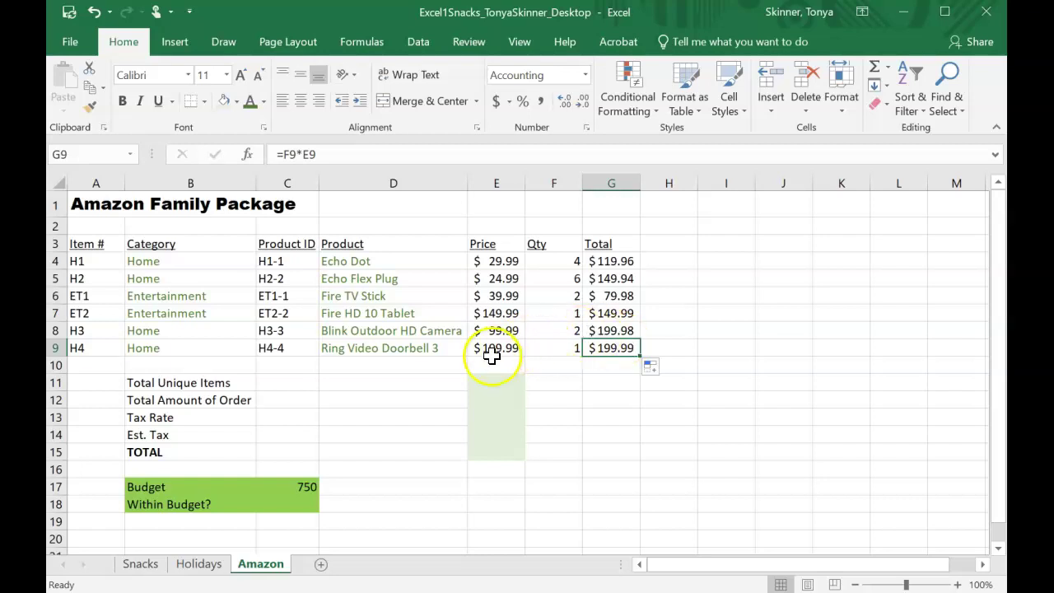
- Insert the Count Numbers function for Total Unique Items in E11 and correct its range to E4:E9
click(491, 382)
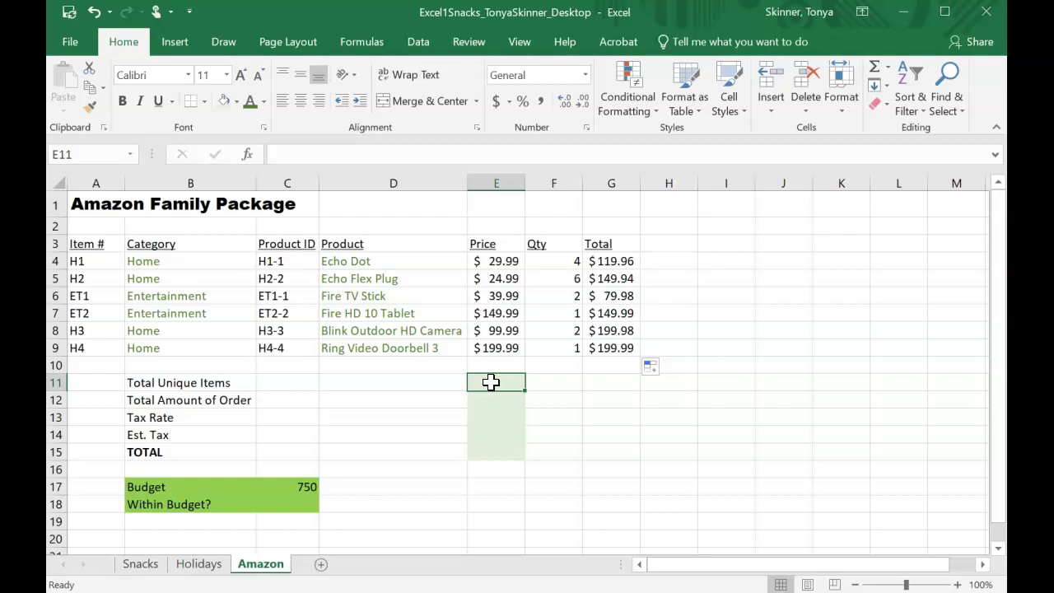
click(887, 69)
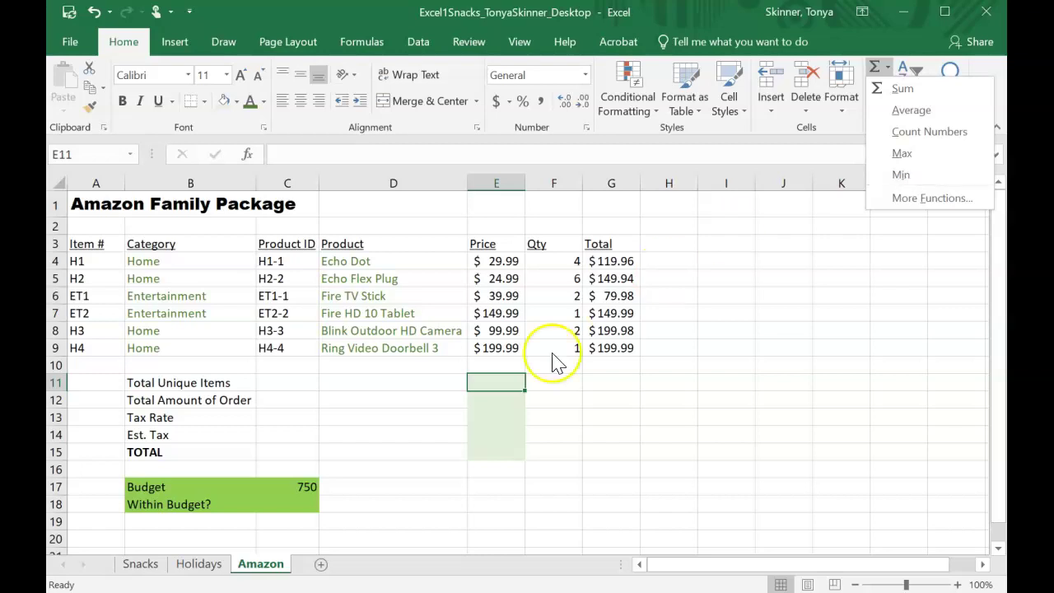
click(503, 379)
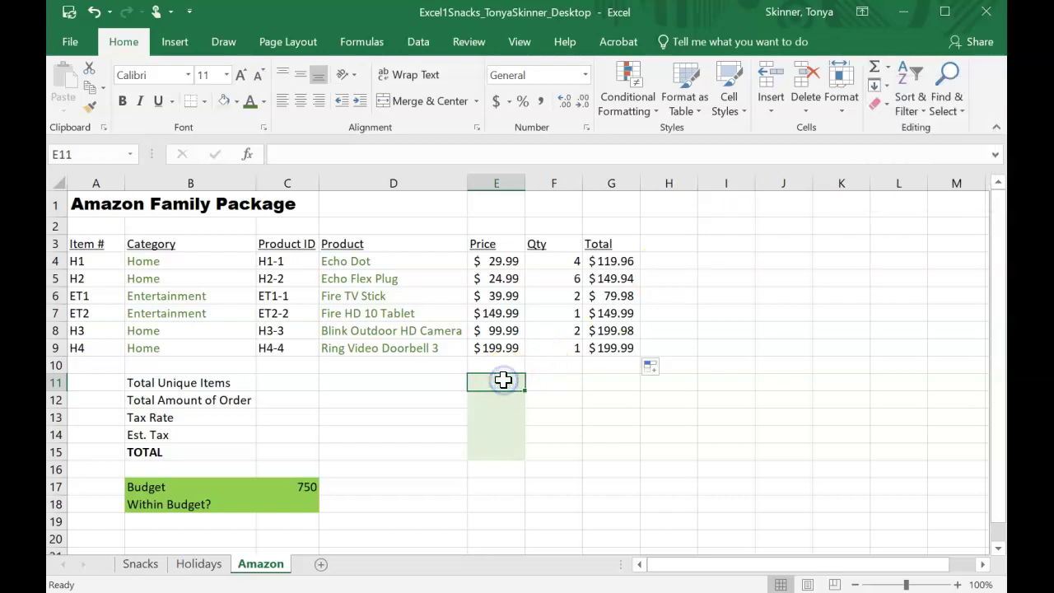
click(888, 69)
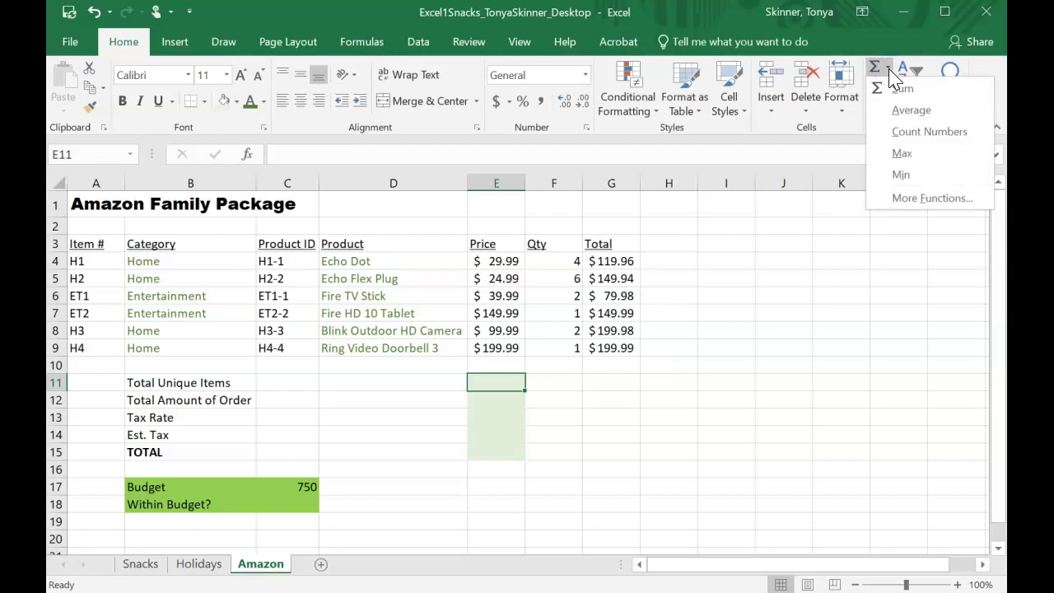
click(910, 134)
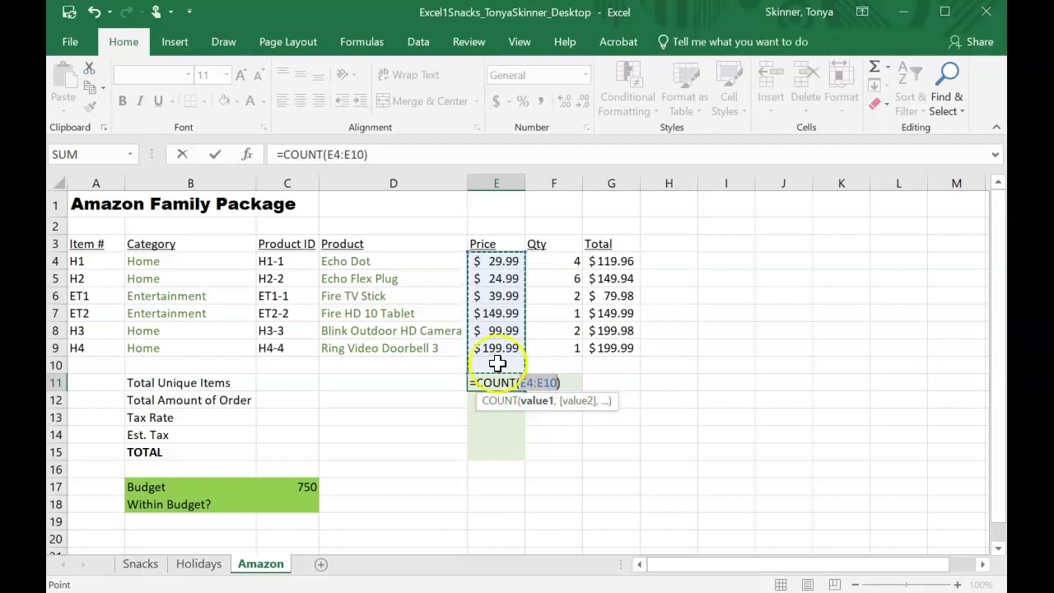
click(558, 382)
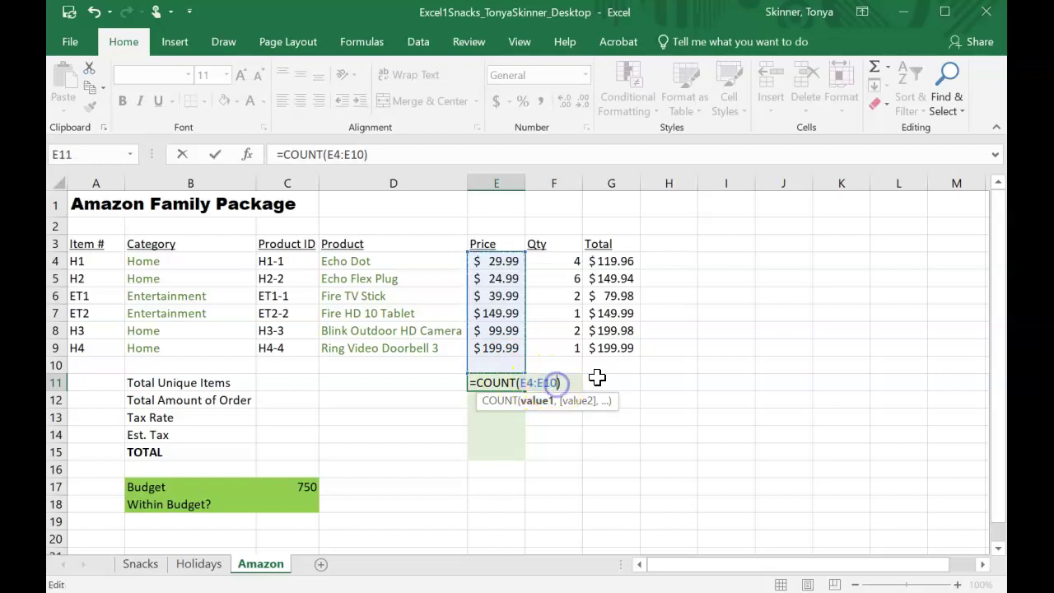
key(BackSpace)
key(BackSpace)
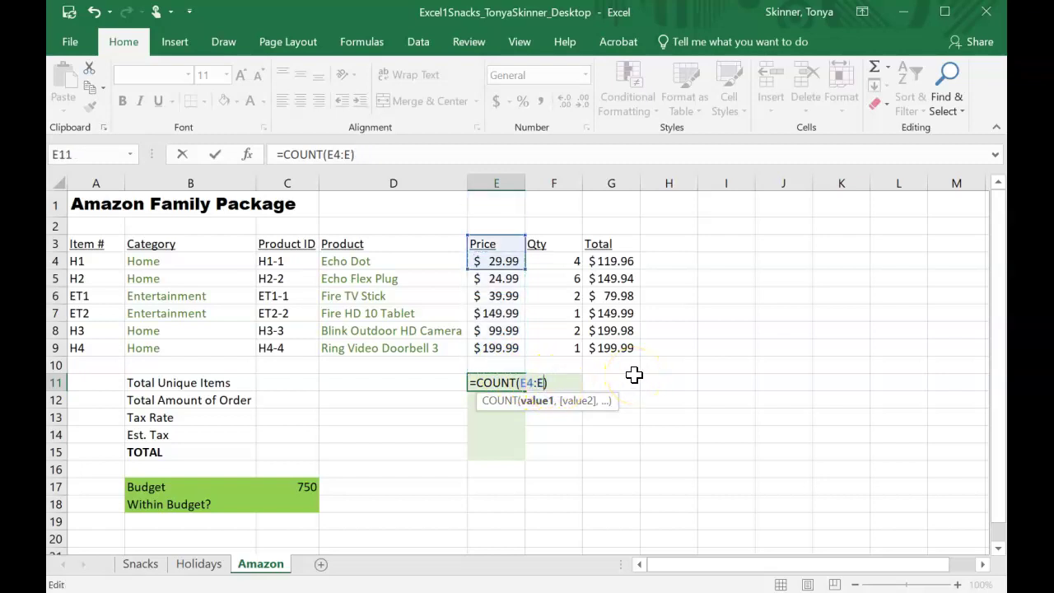
text(9)
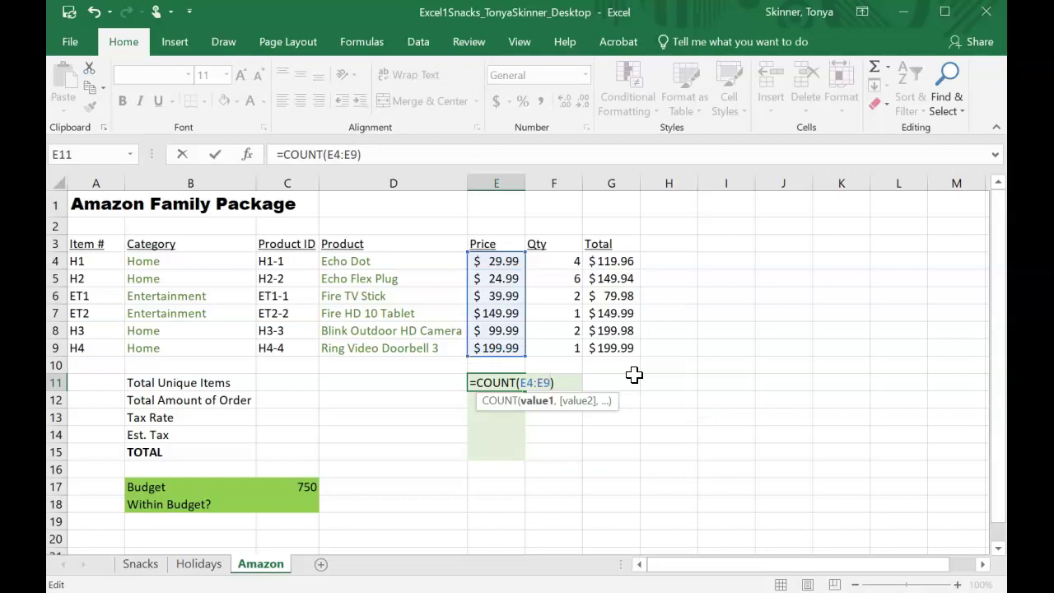
key(Return)
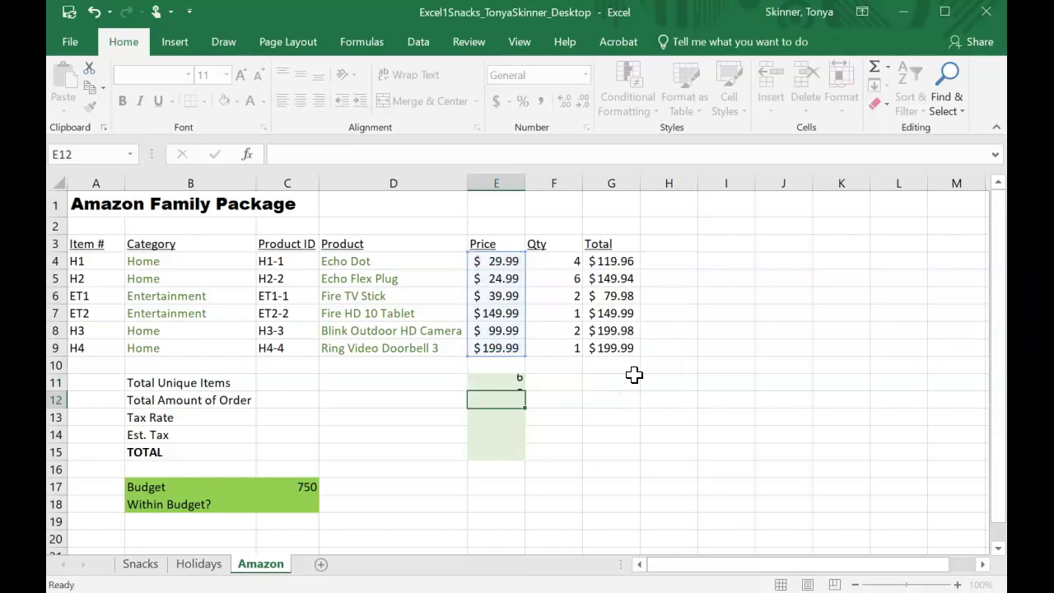
- Write the formula =count(E4:E9) by hand in E11 for Total Unique Items
click(500, 382)
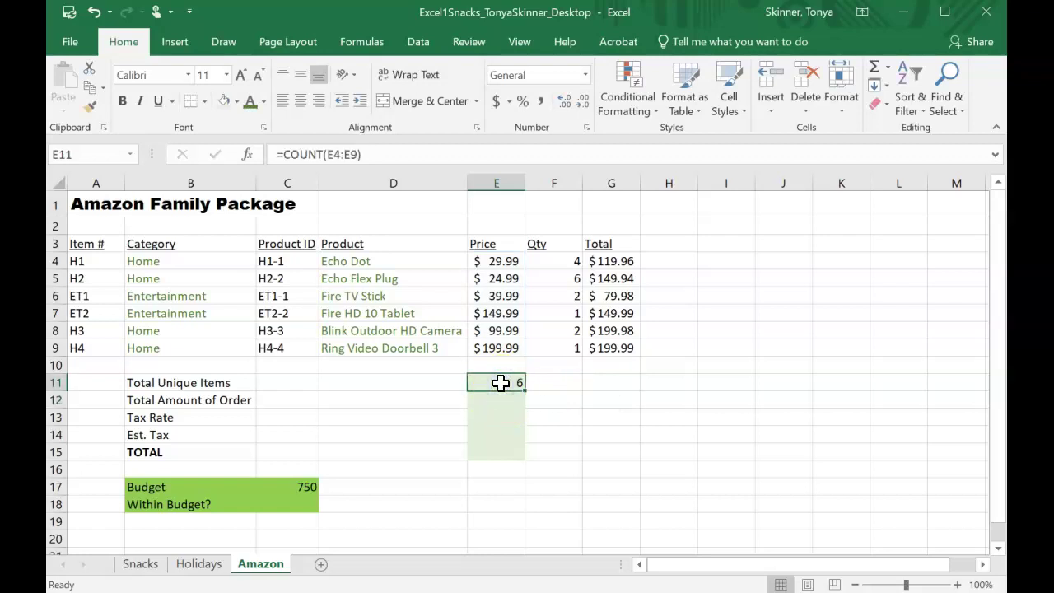
text(=)
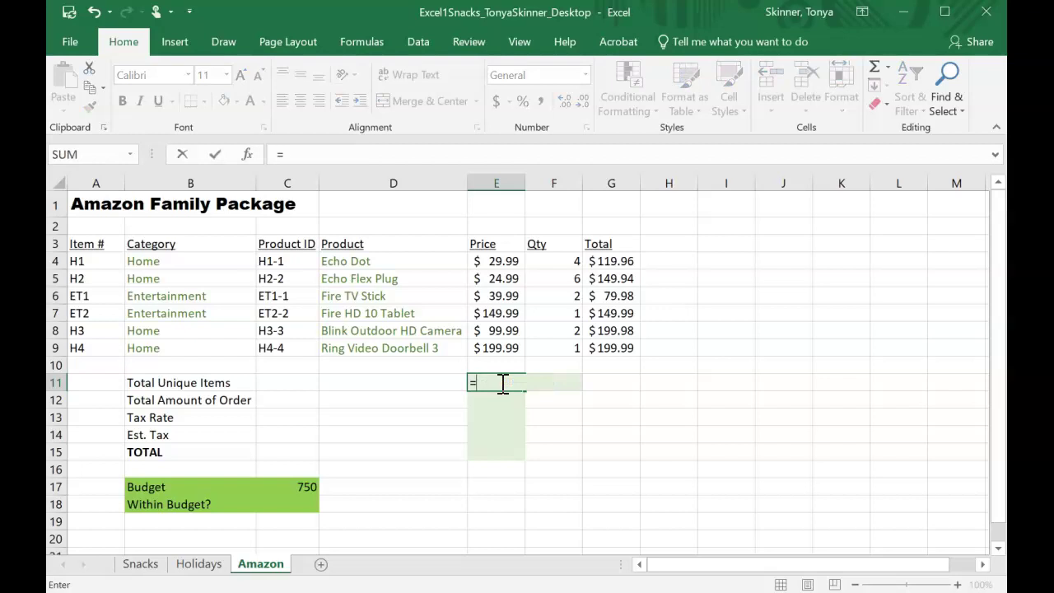
text(count()
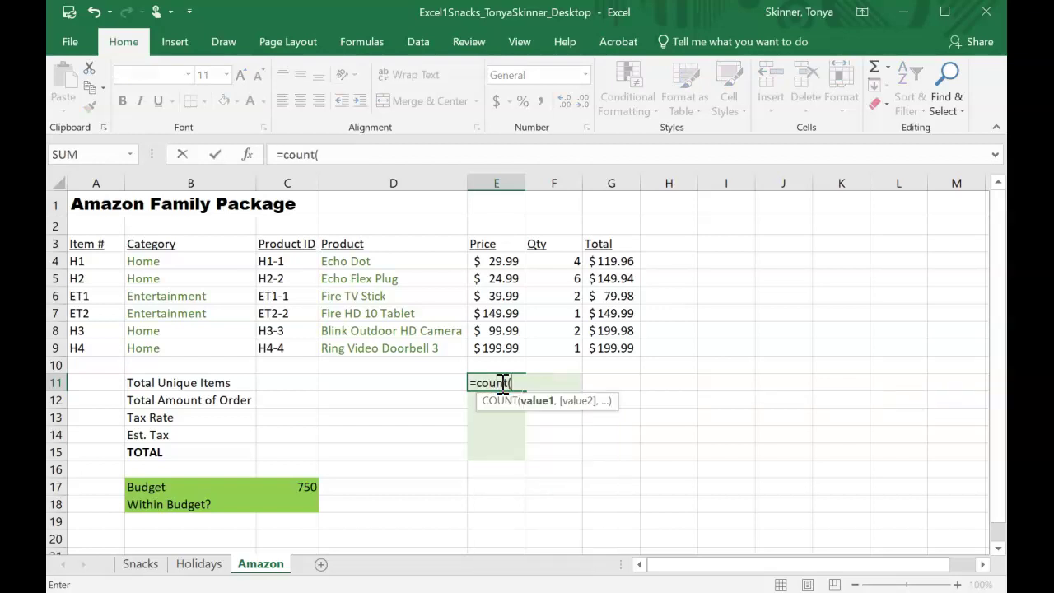
drag(503, 261, 504, 347)
text())
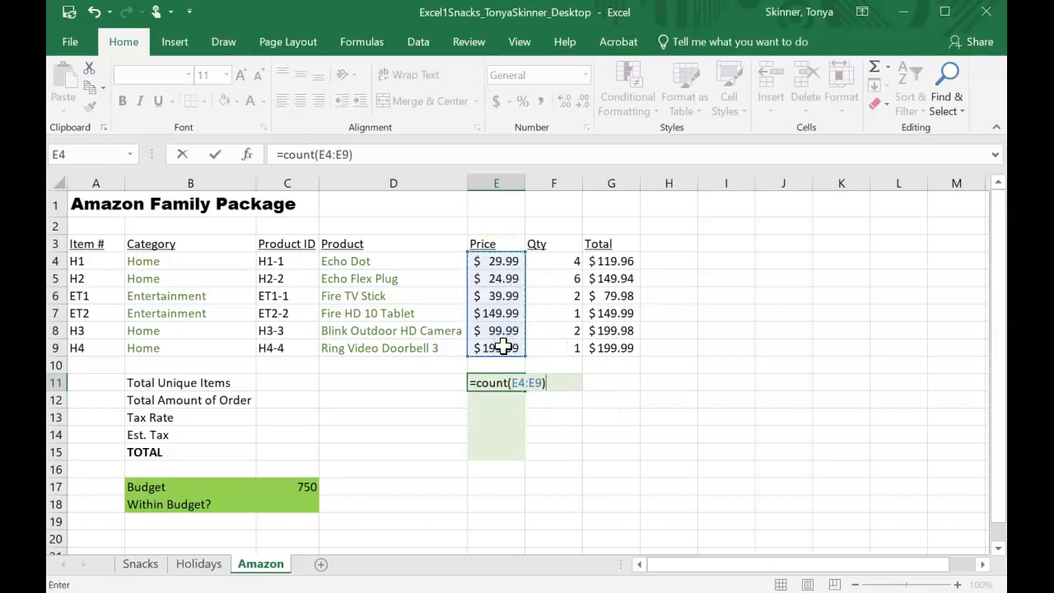
key(Return)
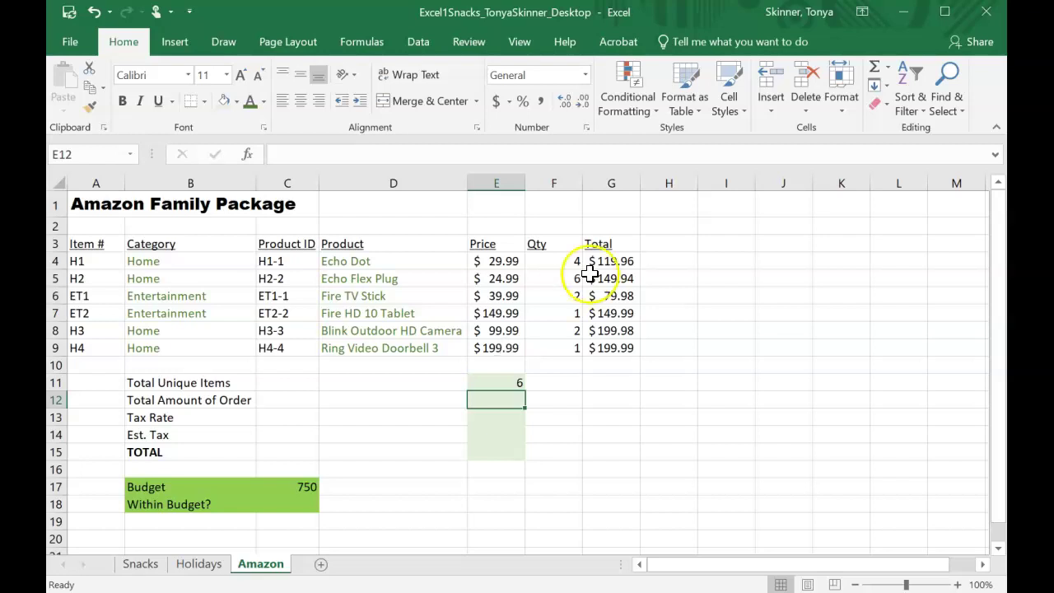
- Insert the Sum function for Total Amount of Order in E12 and set its range to E4:E9
click(890, 70)
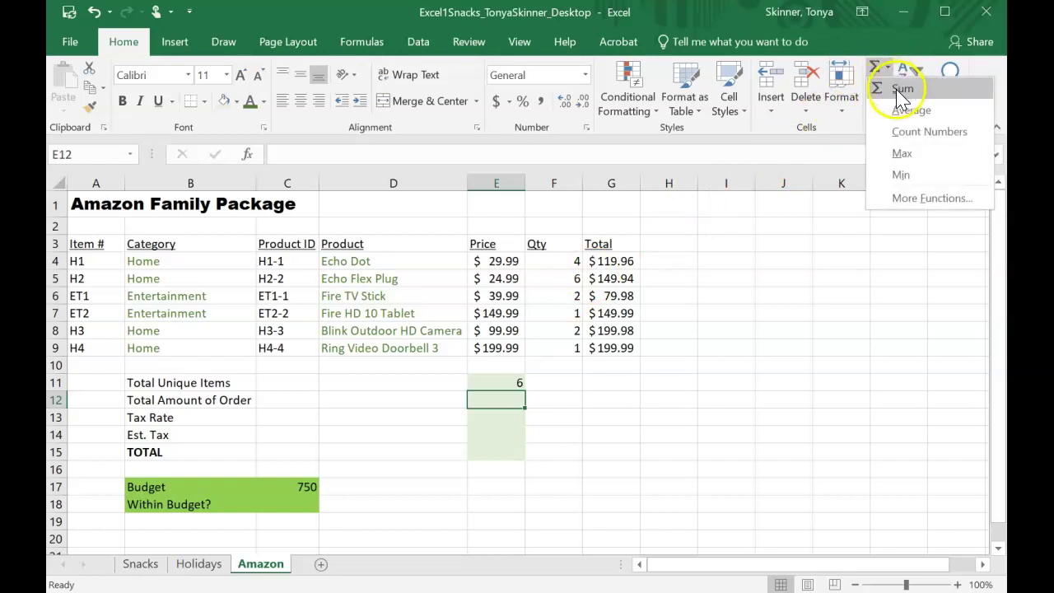
click(901, 88)
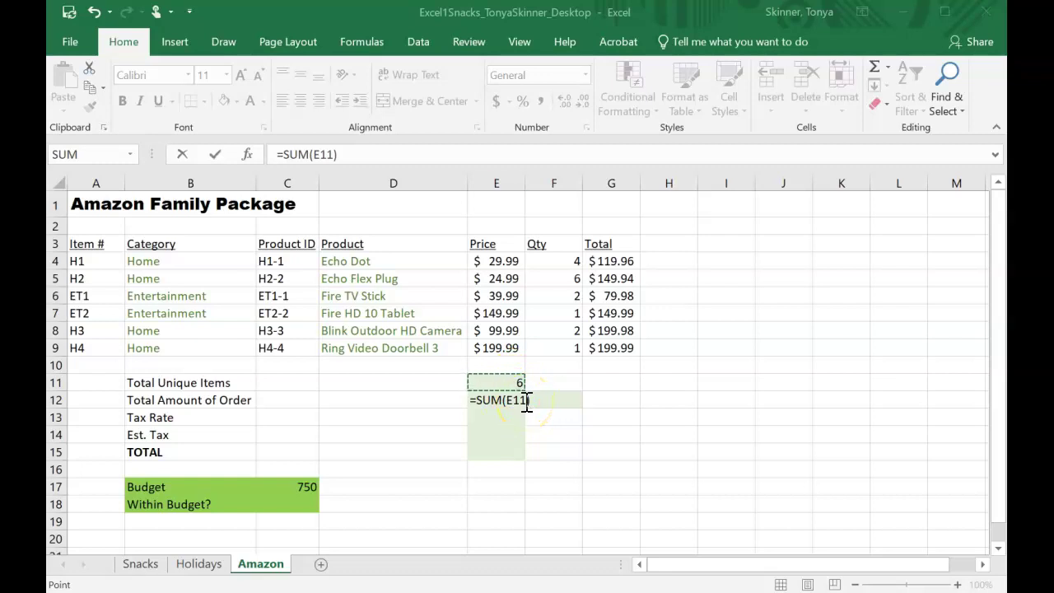
double_click(517, 400)
key(BackSpace)
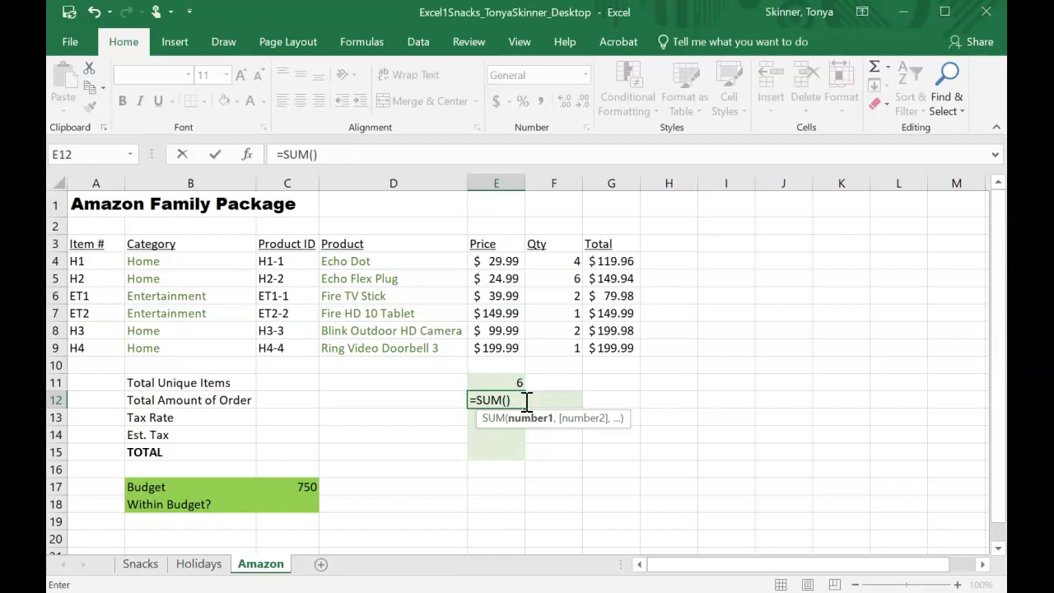
text(e4)
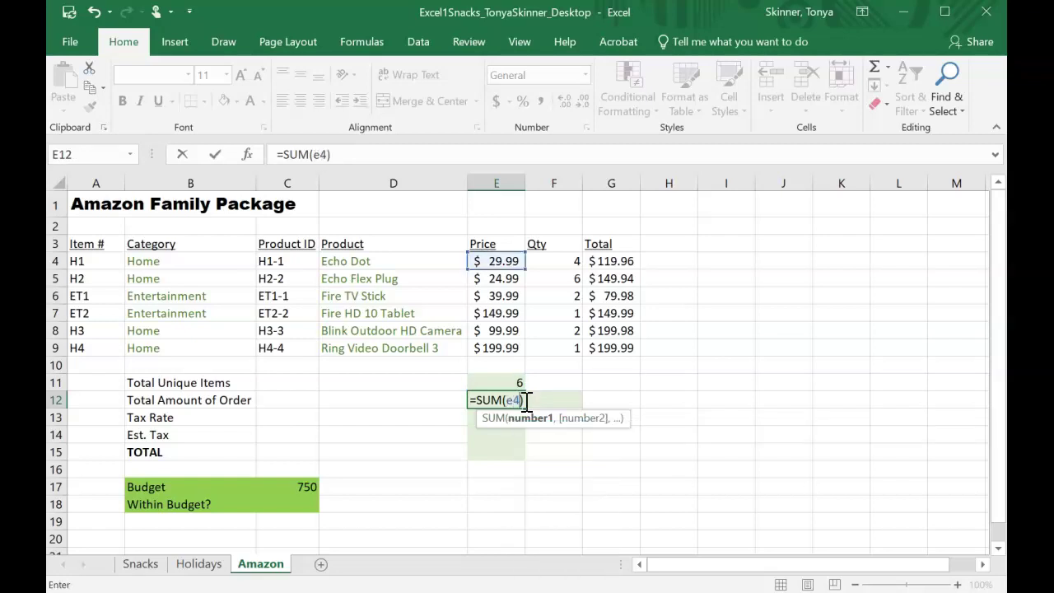
text(:e9)
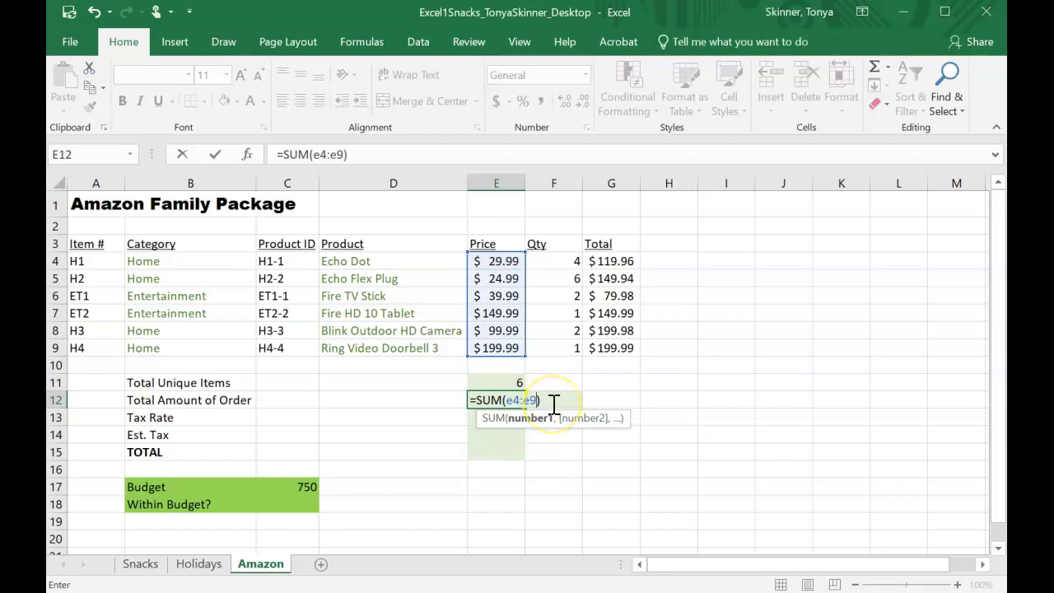
key(Return)
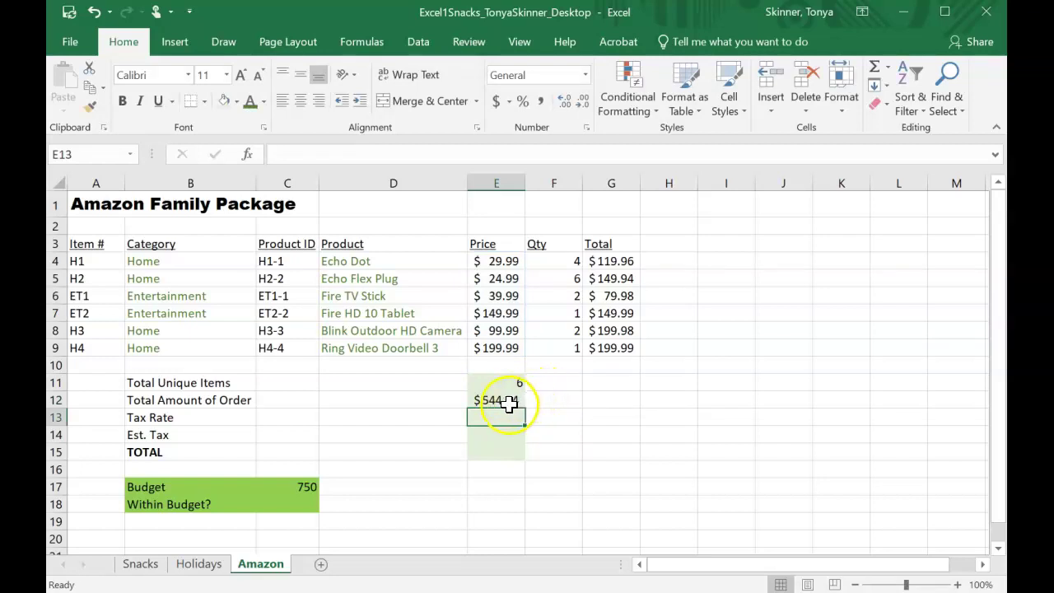
- Check the Total Amount of Order formula in E12 against the item totals in G4:G9
click(509, 402)
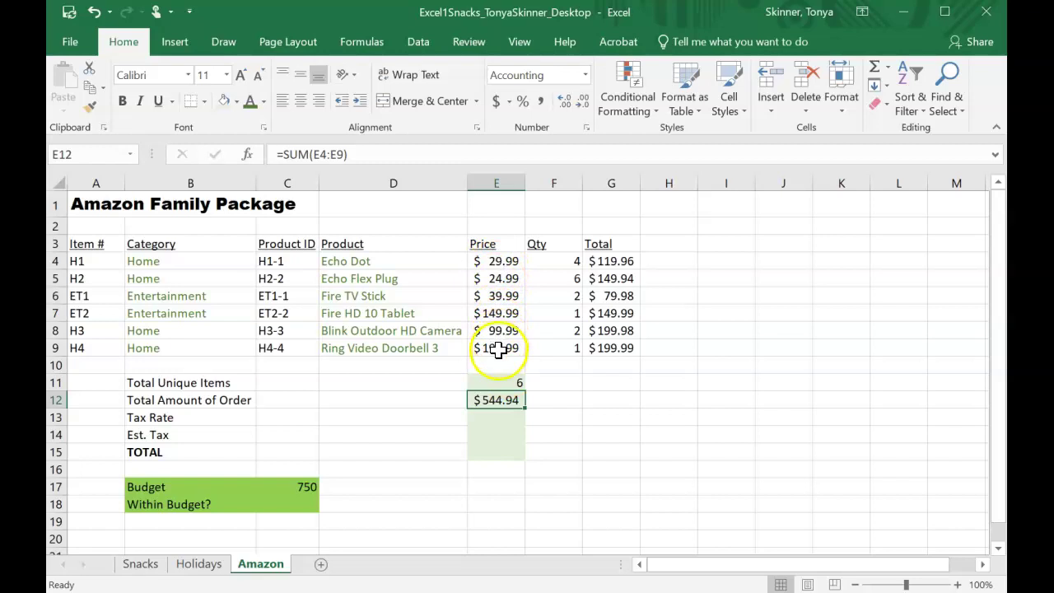
drag(618, 261, 618, 346)
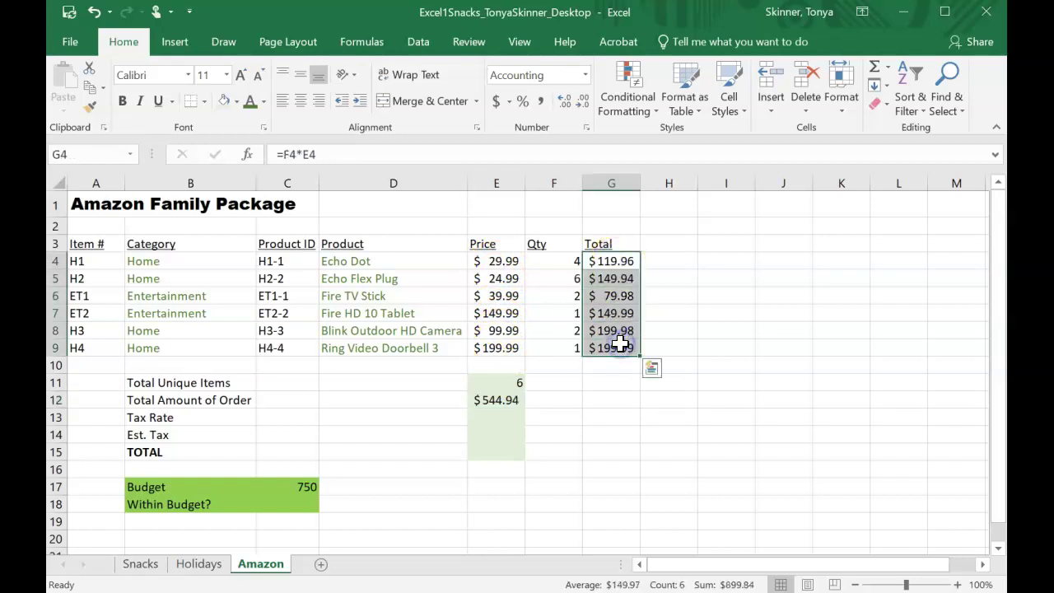
- Change the range of the Total Amount of Order sum in E12 to the item totals G4:G9
click(588, 383)
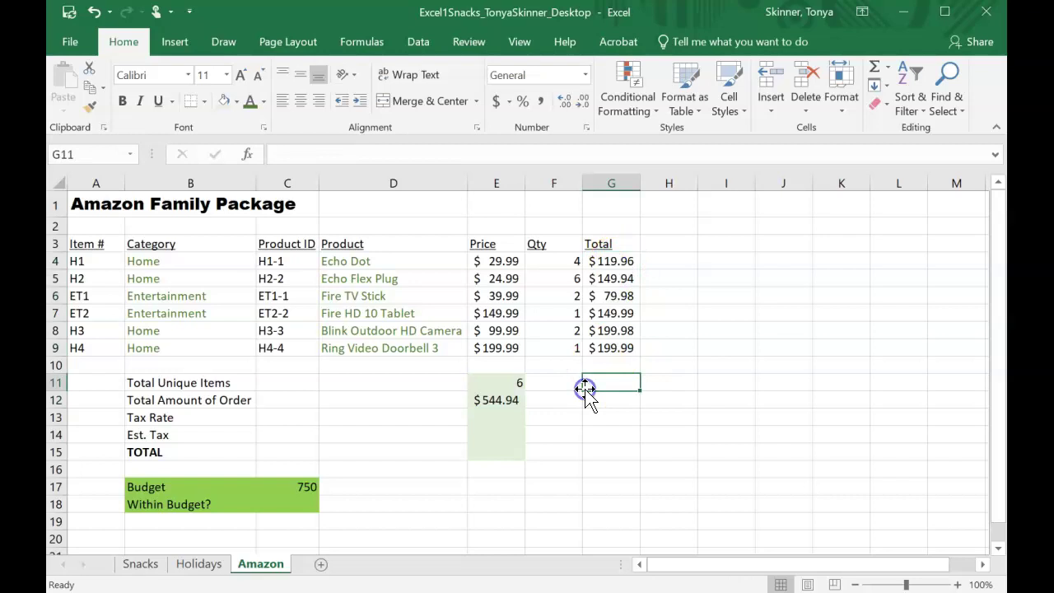
double_click(505, 401)
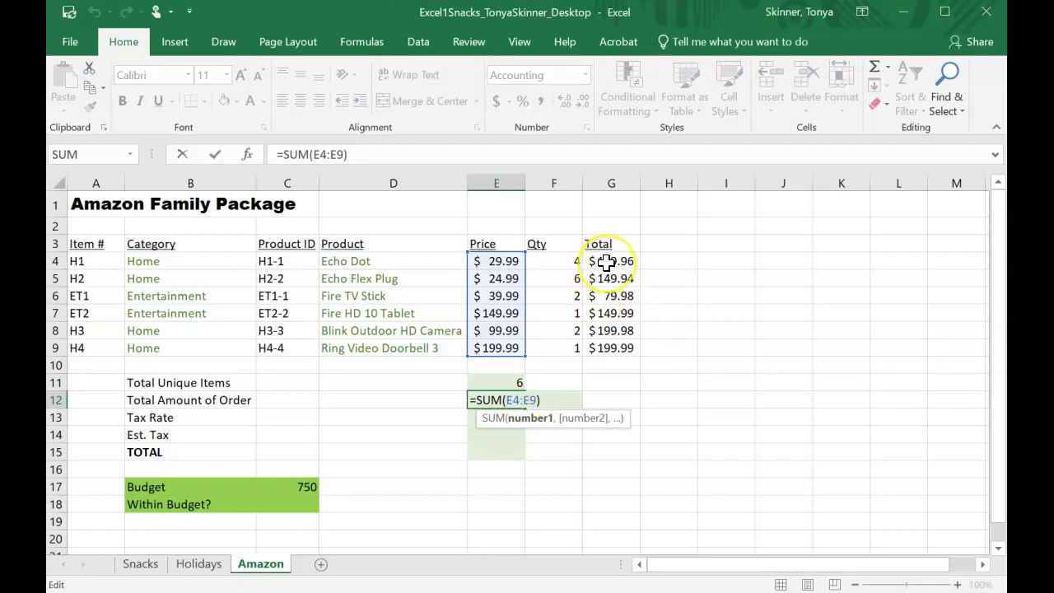
drag(606, 262, 606, 351)
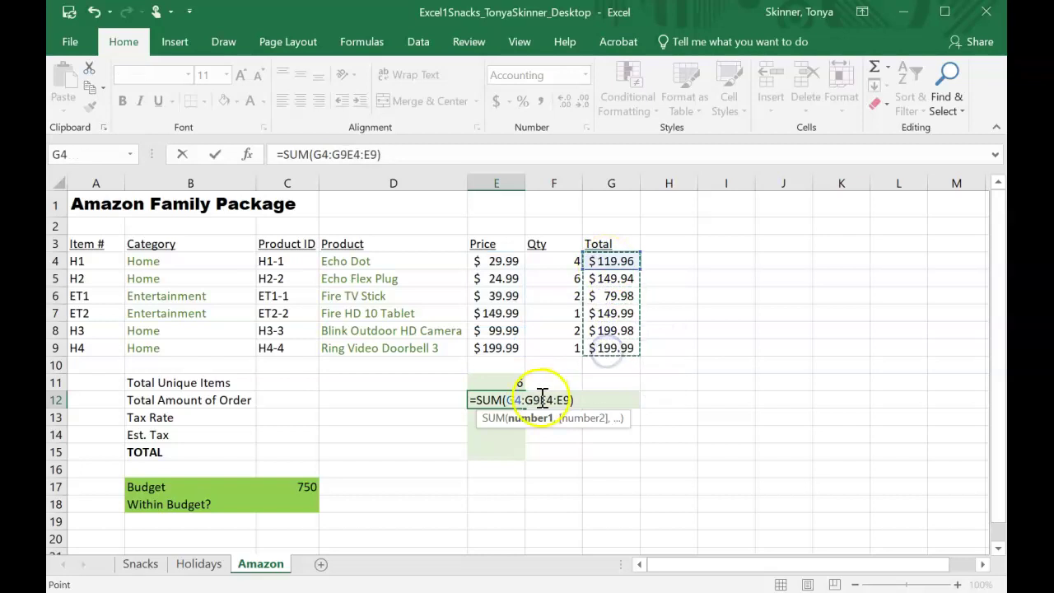
drag(563, 400, 506, 400)
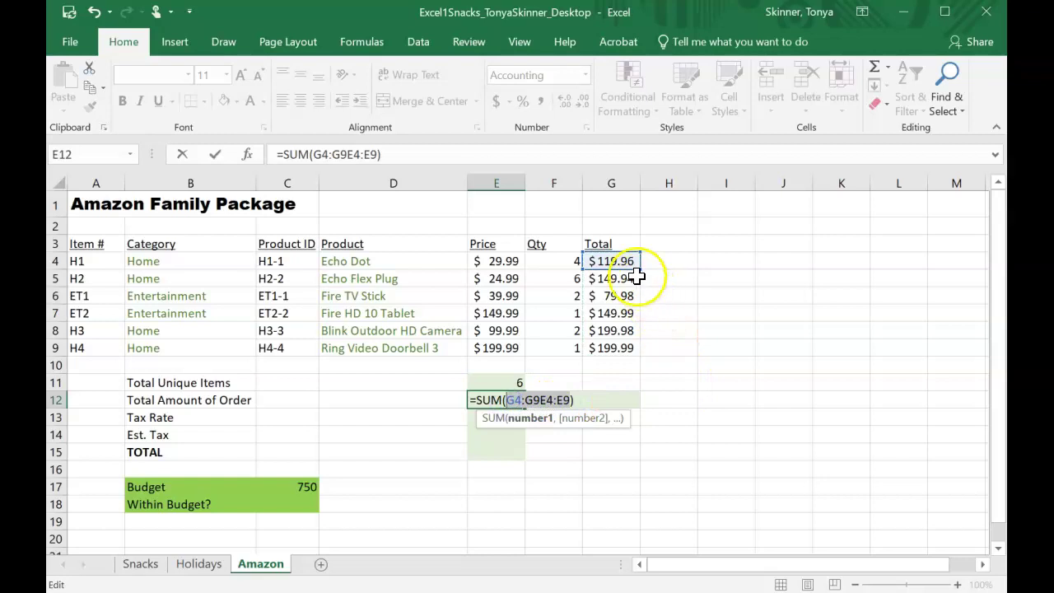
drag(626, 262, 617, 349)
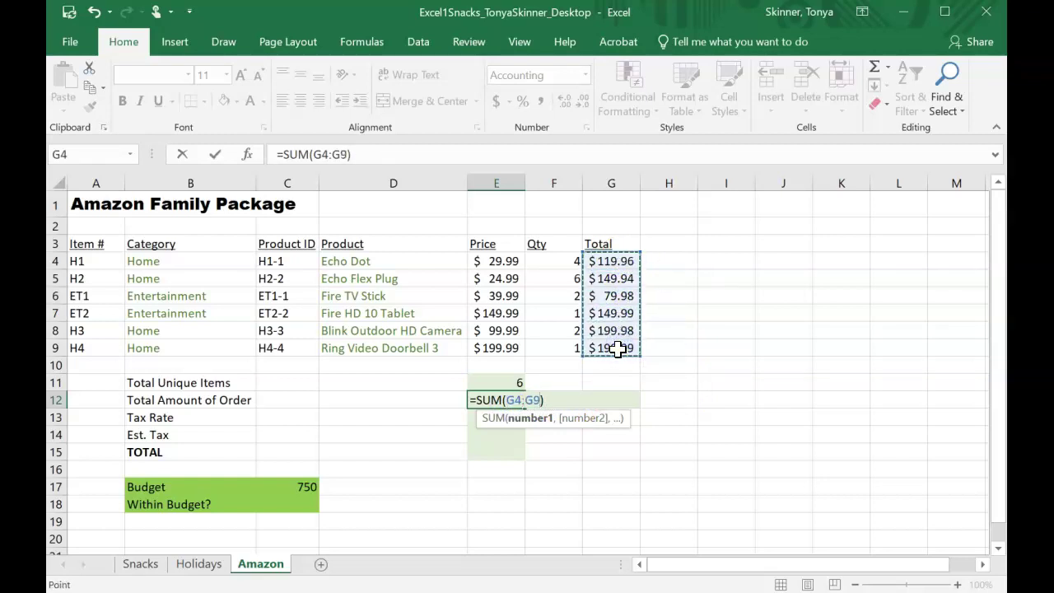
key(Return)
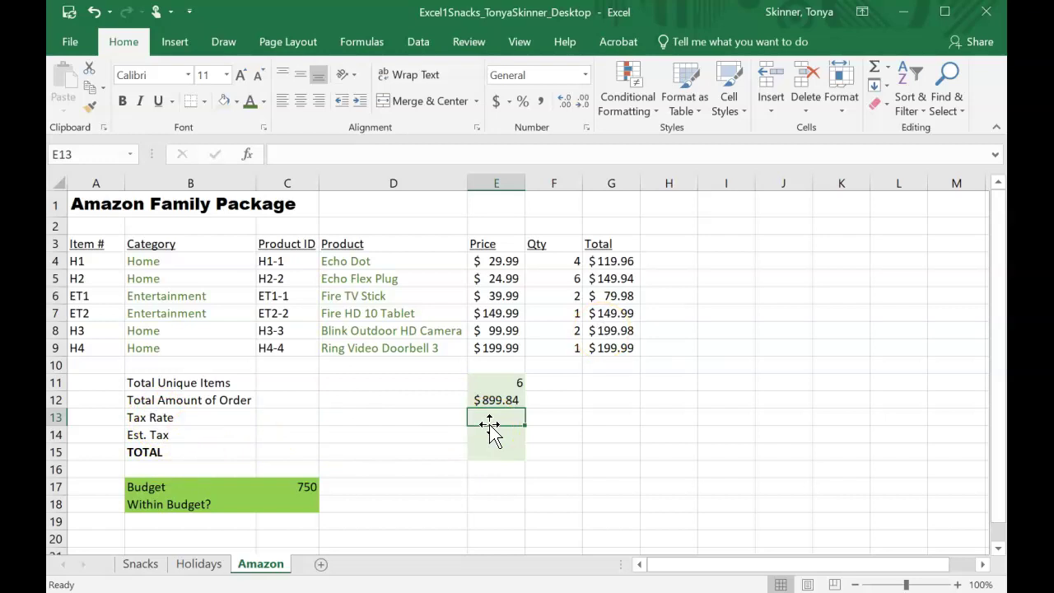
- Enter a Tax Rate of 5% in E13 and calculate Est. Tax in E14 with =E12*E13
text(5%)
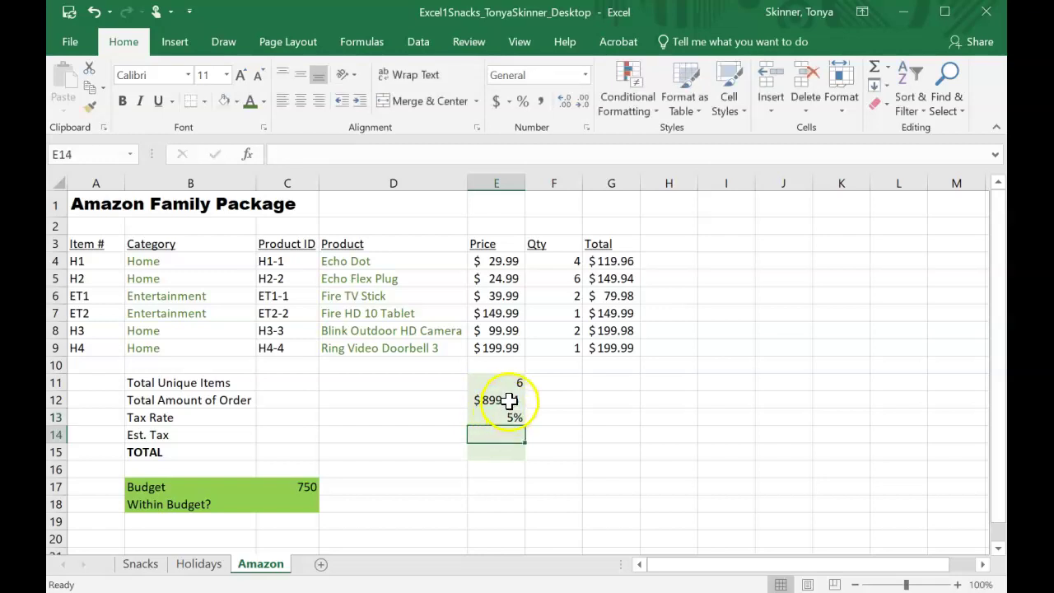
click(504, 400)
click(507, 418)
click(504, 436)
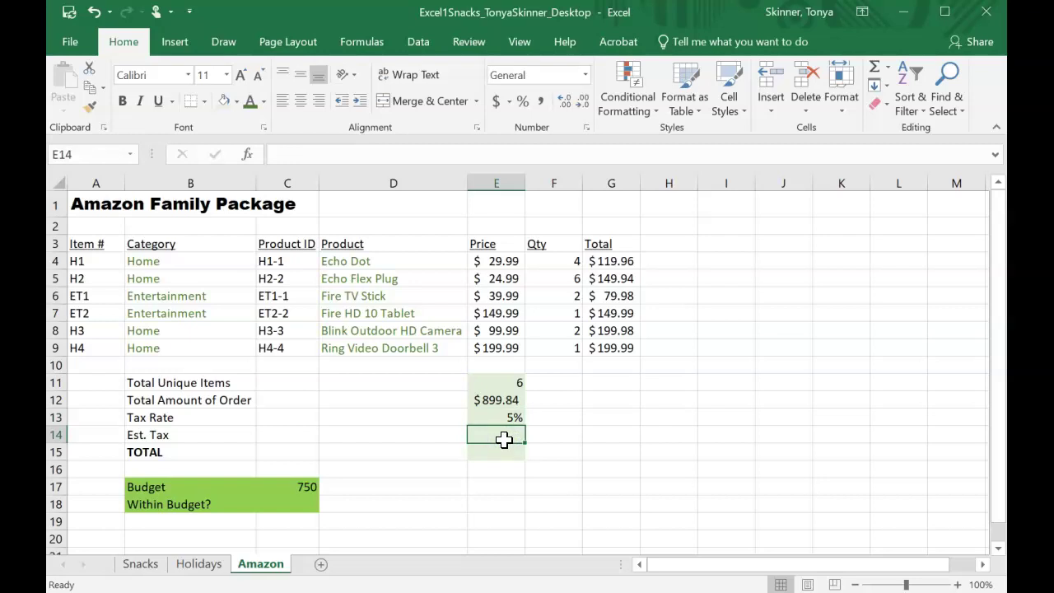
text(=)
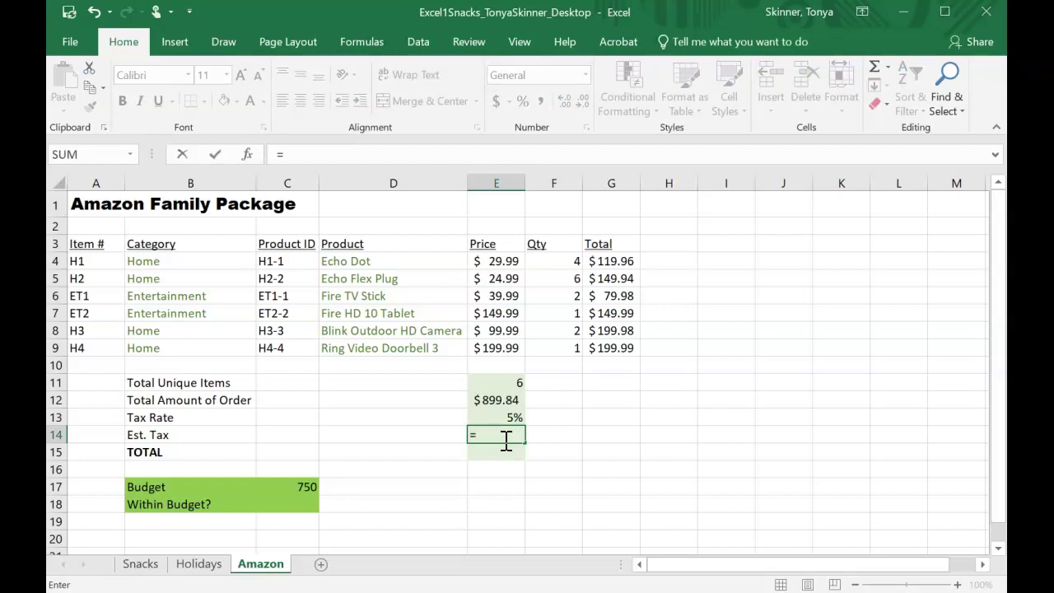
click(494, 400)
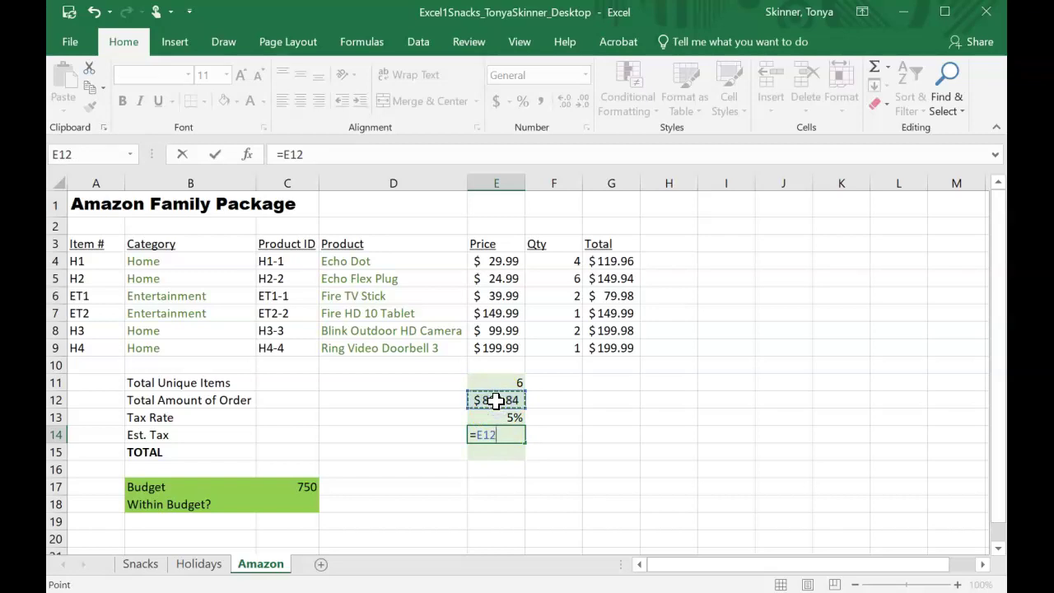
text(*)
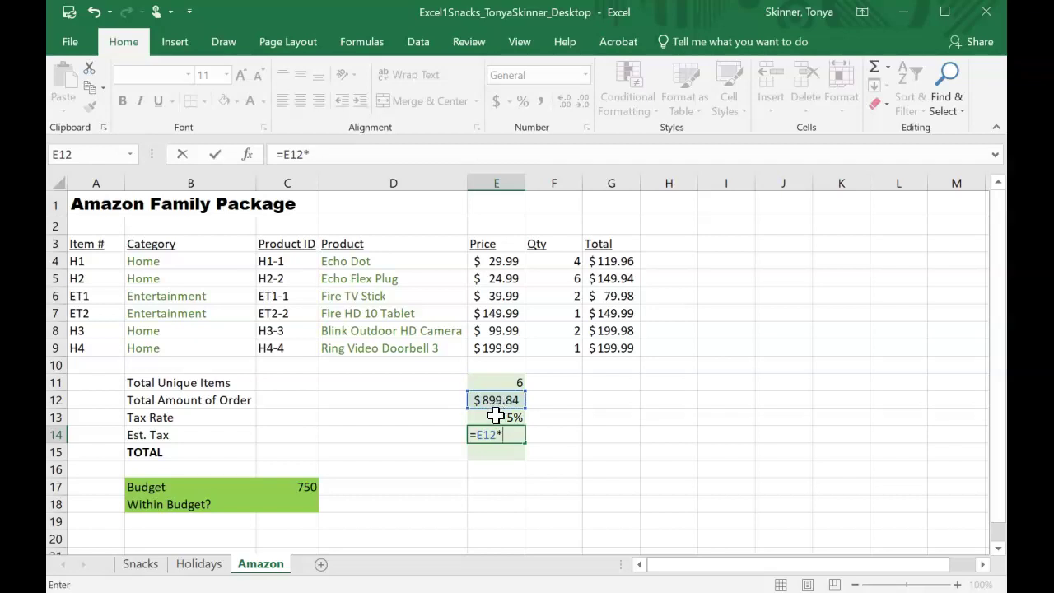
click(513, 418)
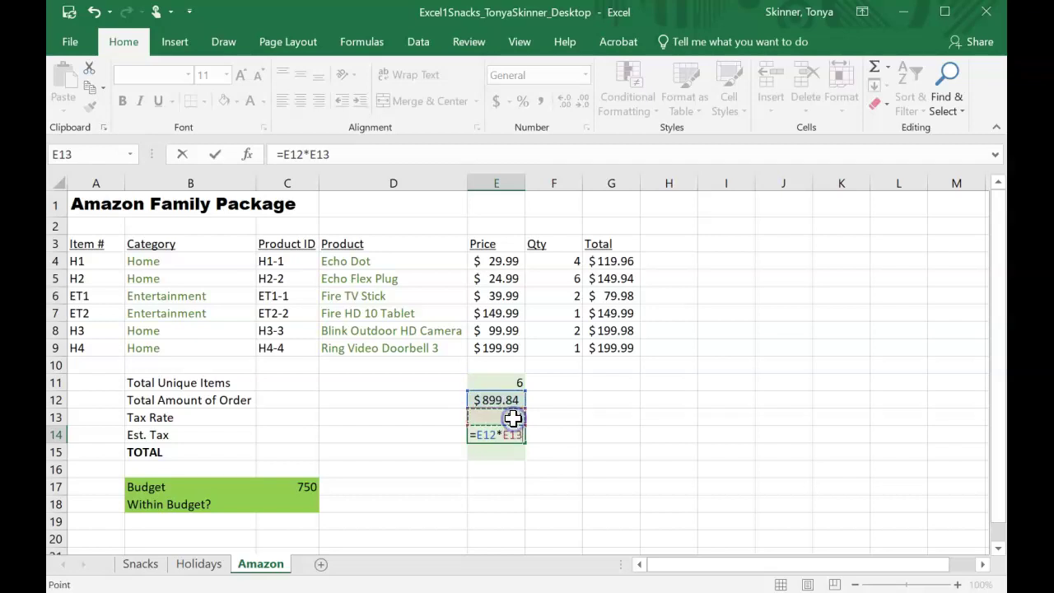
key(Return)
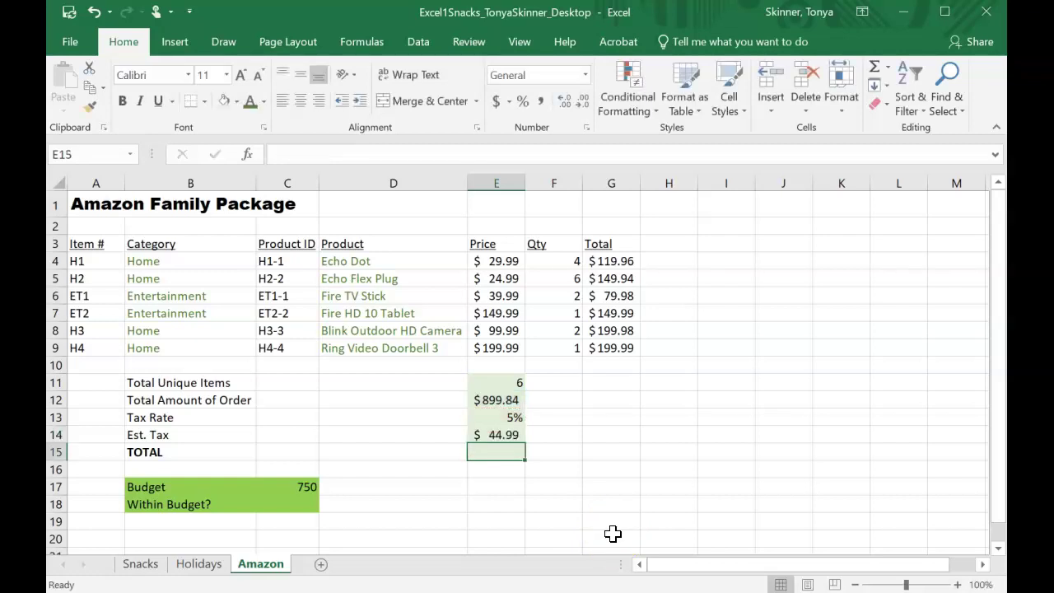
- Check which cells the Est. Tax formula in E14 refers to, leaving the formula as it is
double_click(508, 434)
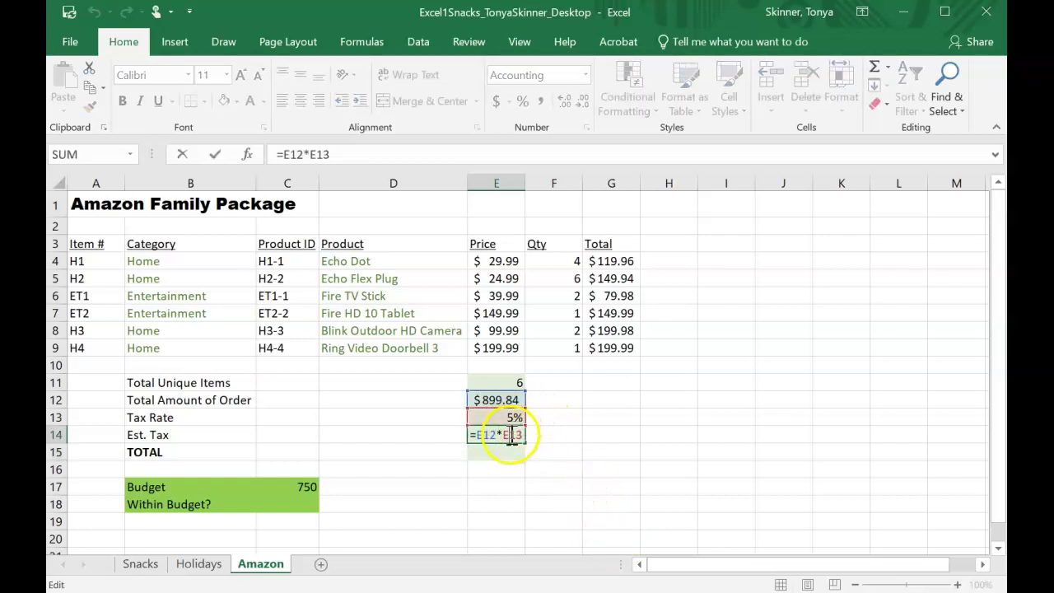
click(523, 434)
click(523, 435)
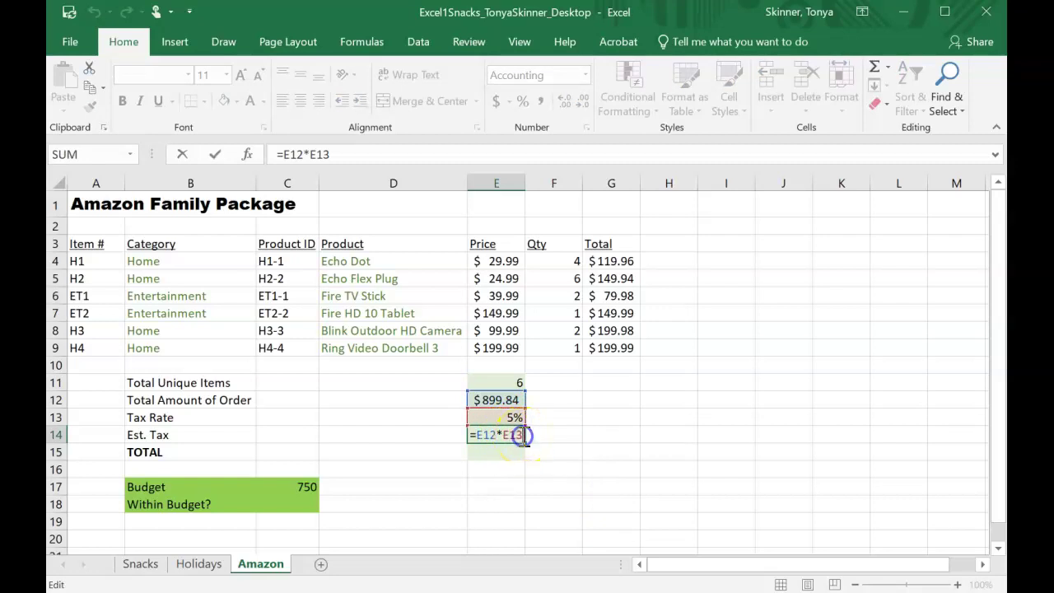
key(Return)
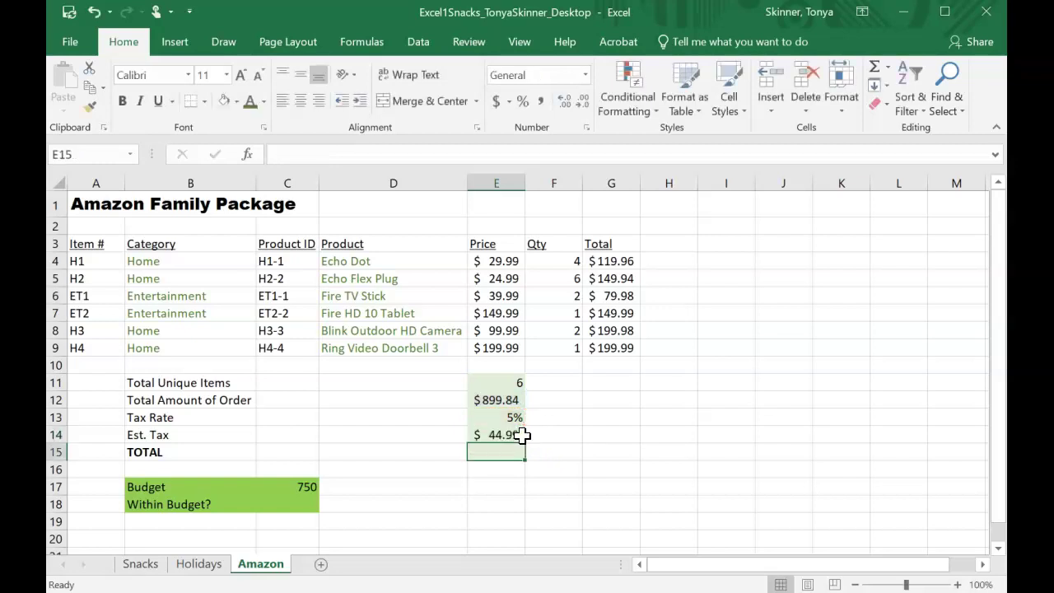
- Test the Est. Tax formula with a Tax Rate of 10% in E13, and set the rate back to 5%
click(515, 417)
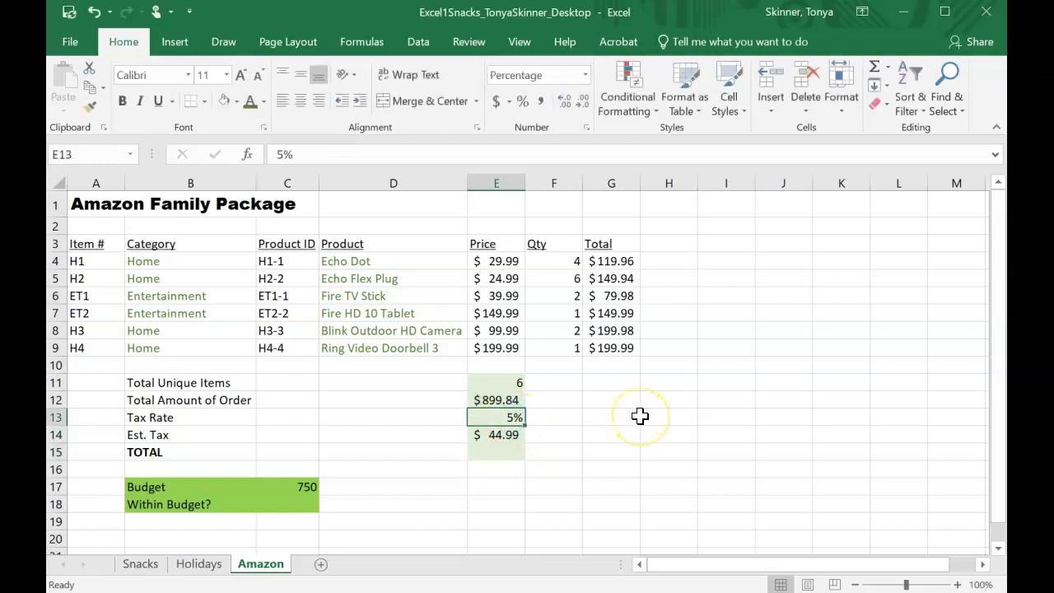
text(10)
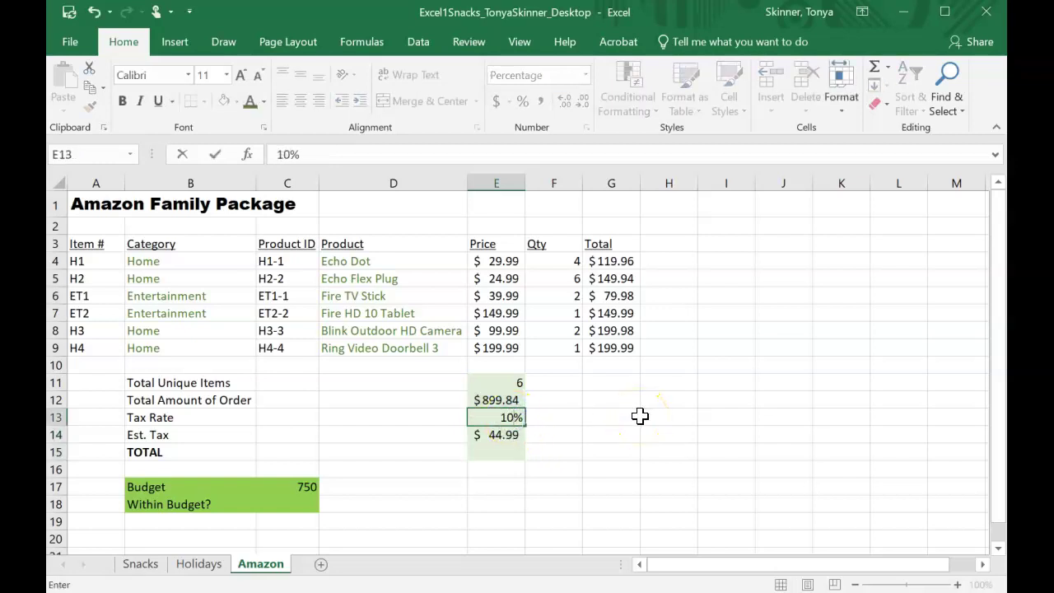
key(Return)
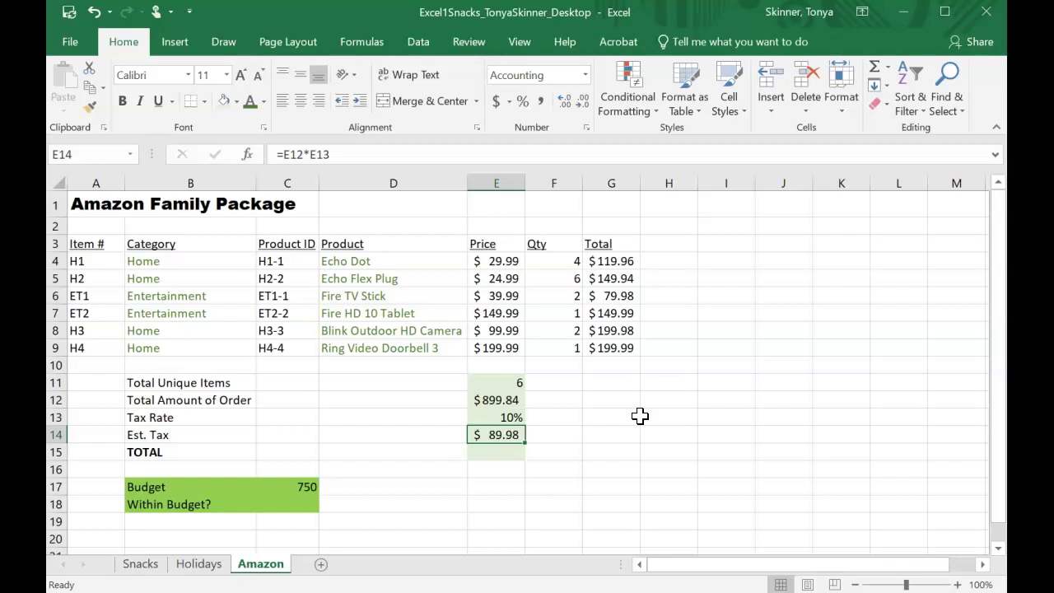
click(510, 418)
text(5)
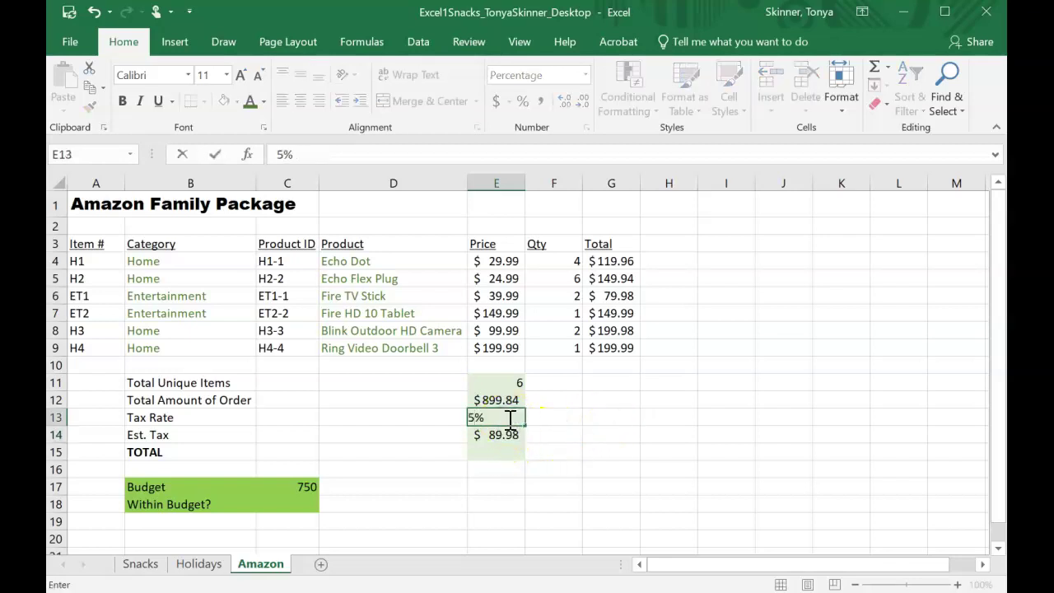
key(Return)
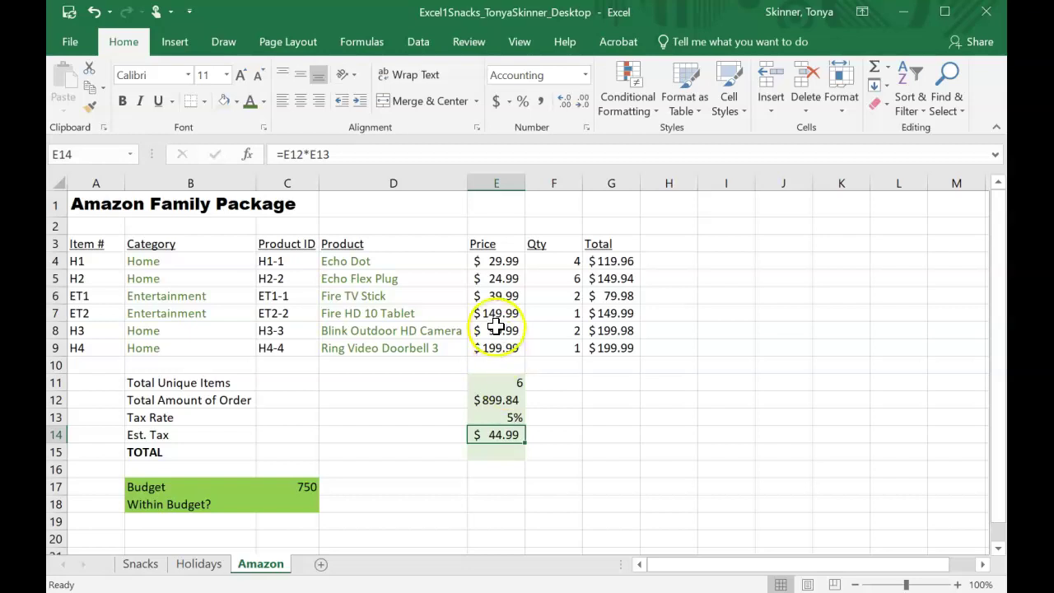
- Test the order calculations with an Echo Dot price of 1 in E4, and undo the price change
click(505, 260)
text(1)
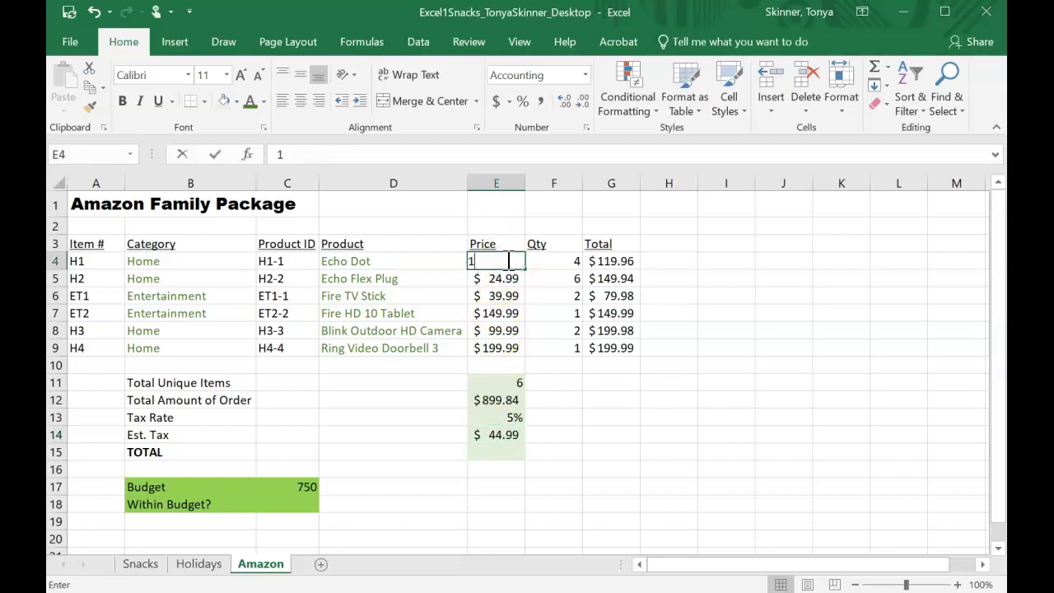
key(Return)
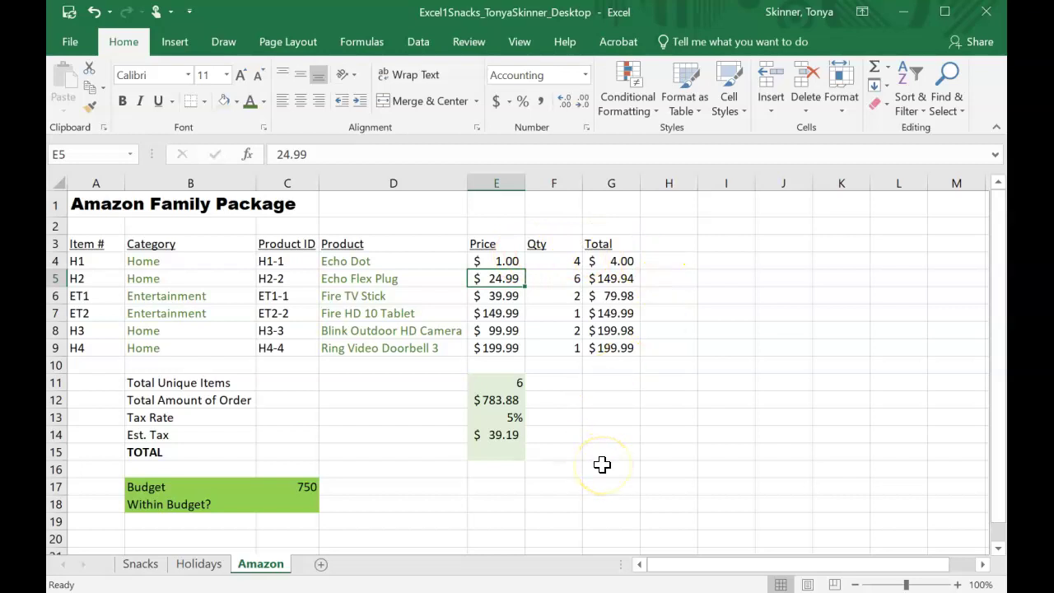
click(94, 11)
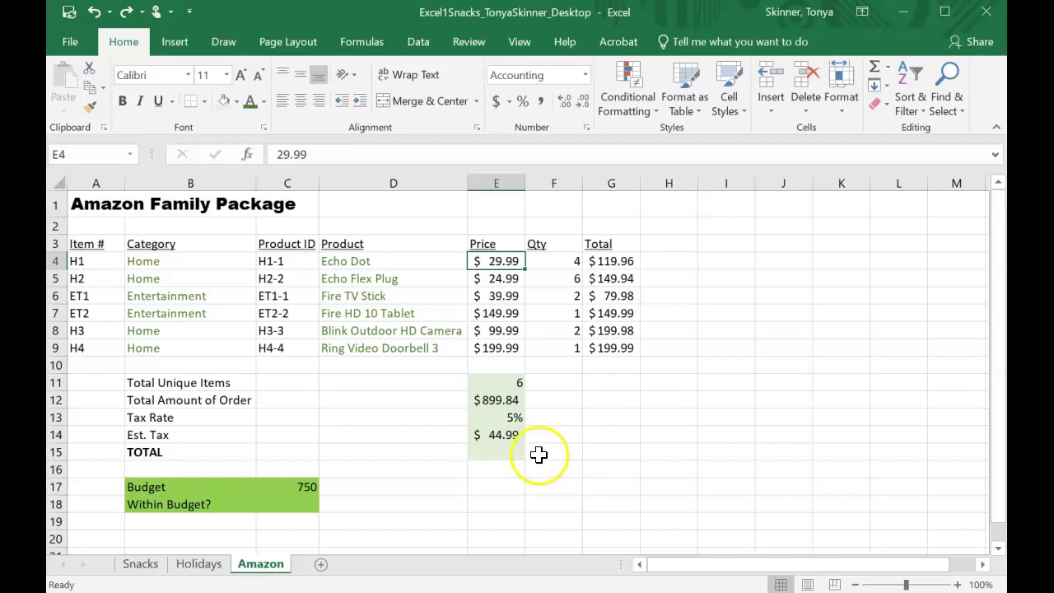
- Calculate the order TOTAL in E15 by adding the order amount and estimated tax with =E12+E14
click(512, 449)
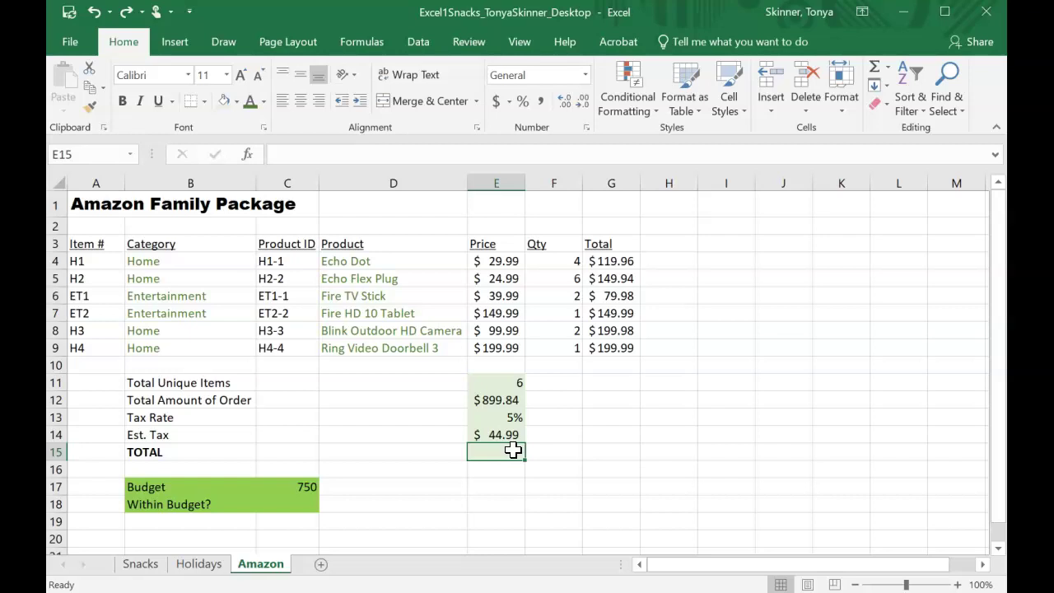
text(=)
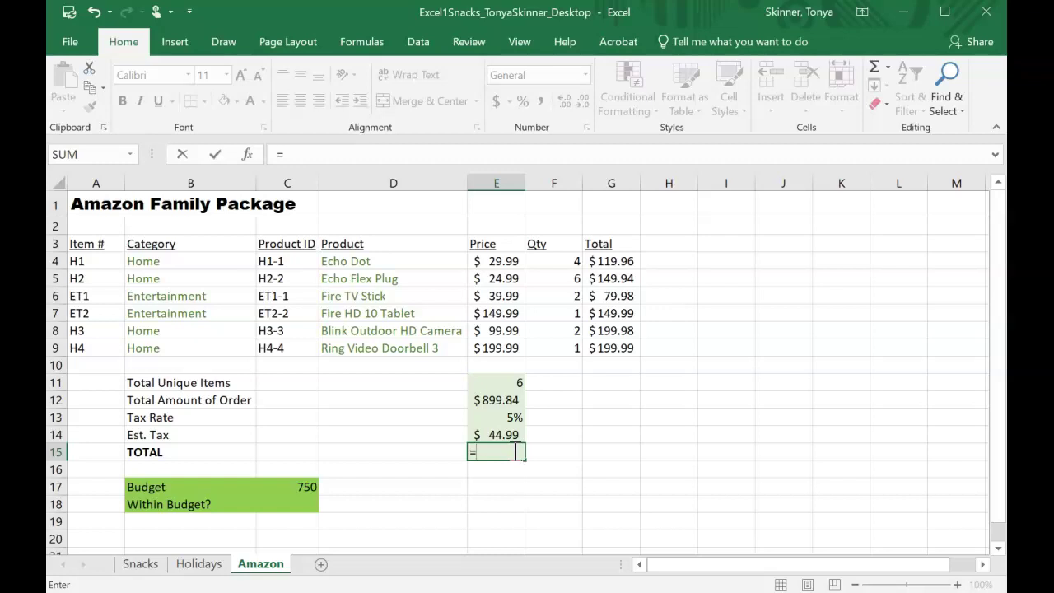
click(498, 399)
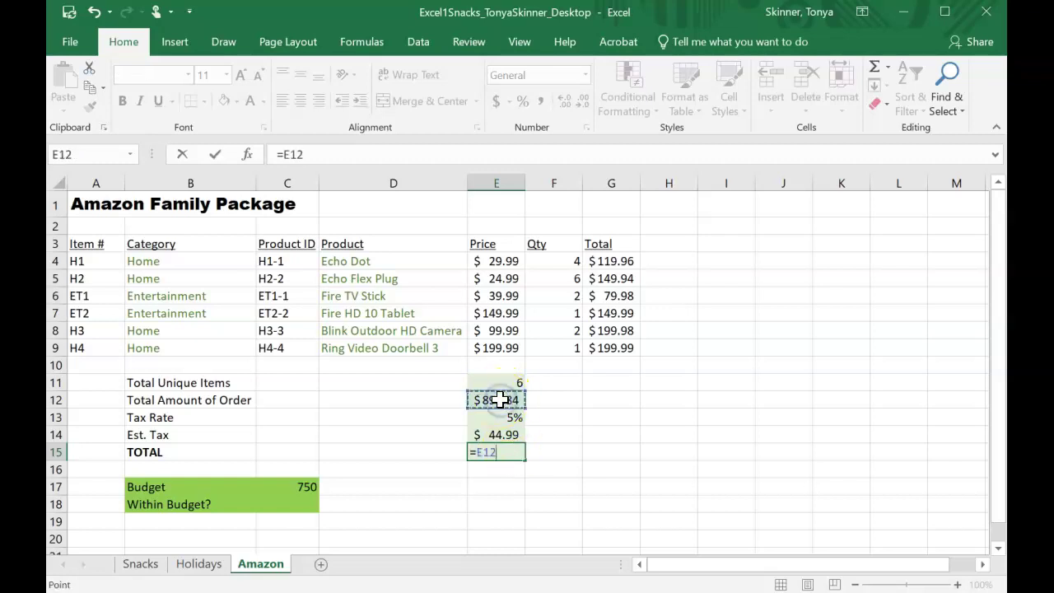
text(+)
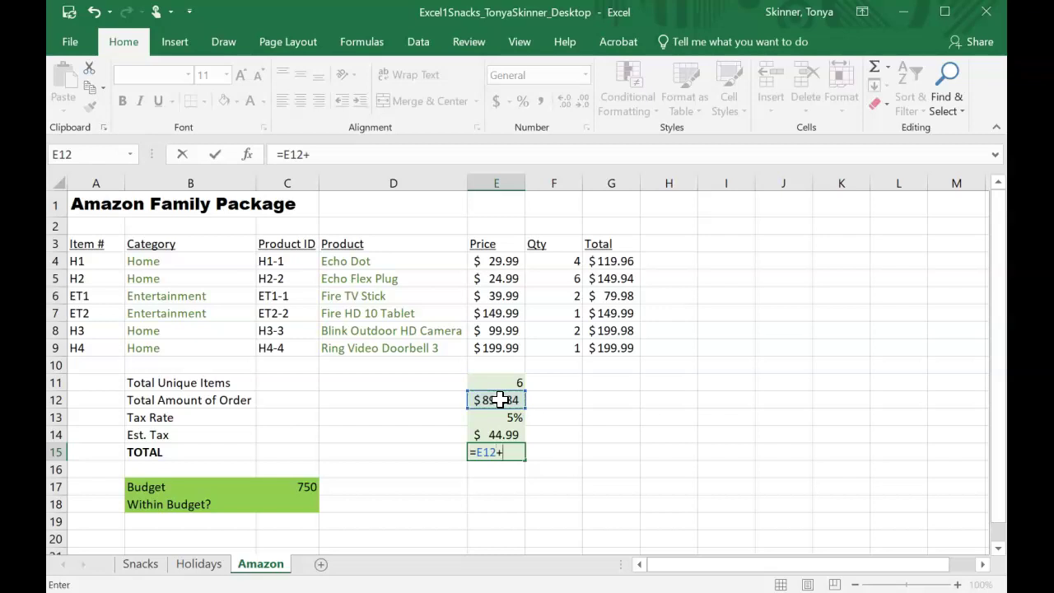
click(497, 434)
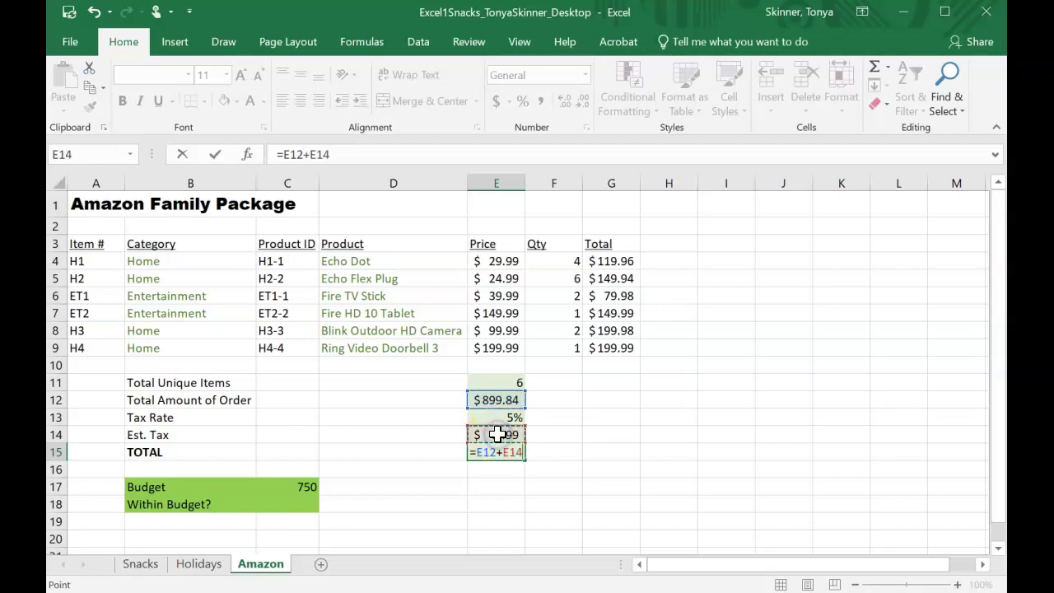
key(Return)
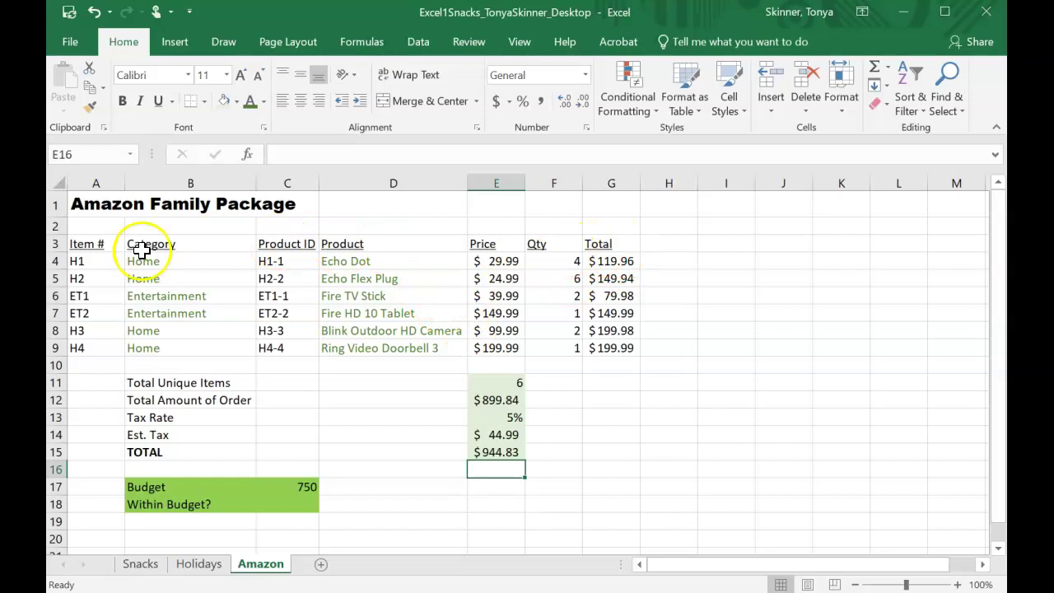
- Increase the row height of the heading row (row 3) to roughly double its standard height
click(62, 244)
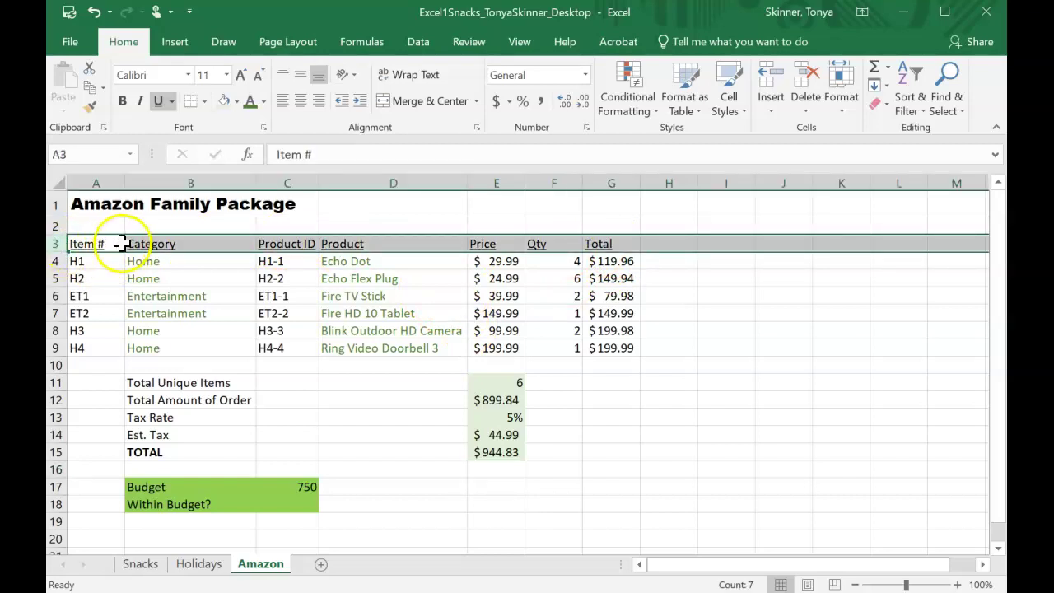
right_click(61, 245)
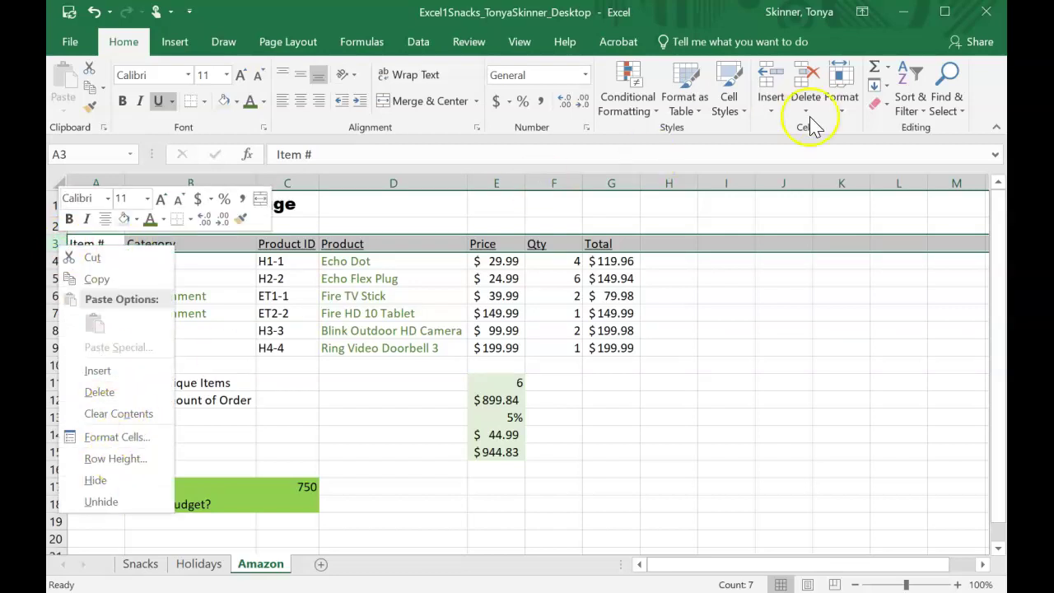
click(841, 105)
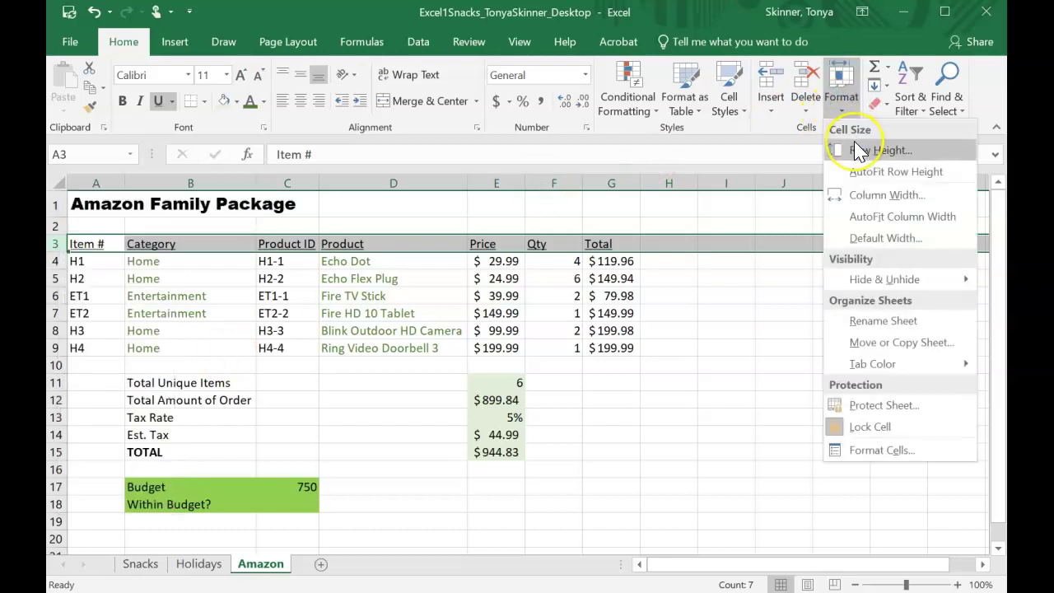
click(905, 153)
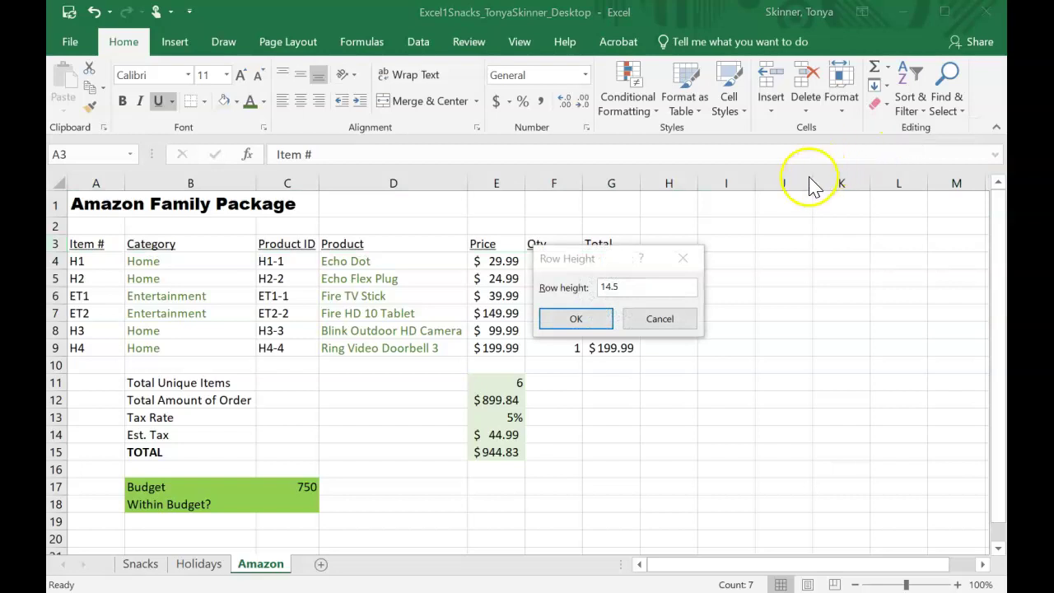
click(638, 287)
click(562, 288)
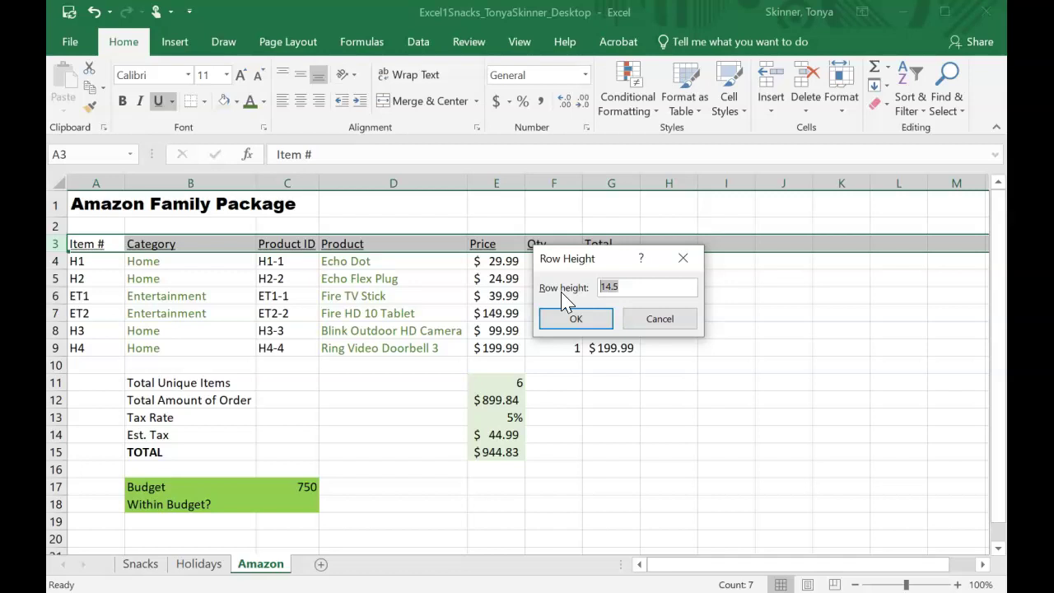
text(15)
click(575, 317)
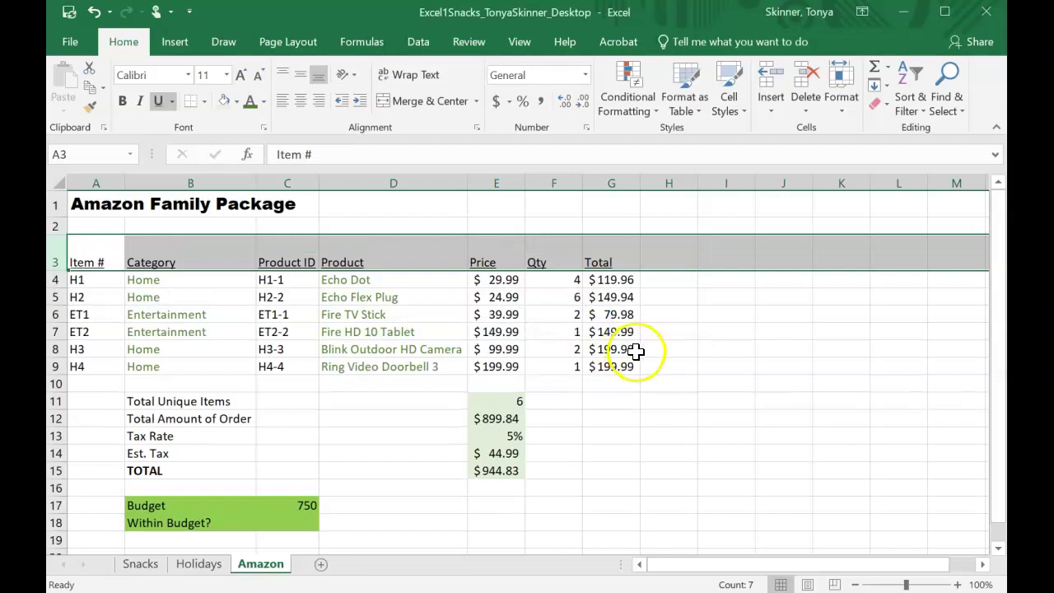
click(634, 350)
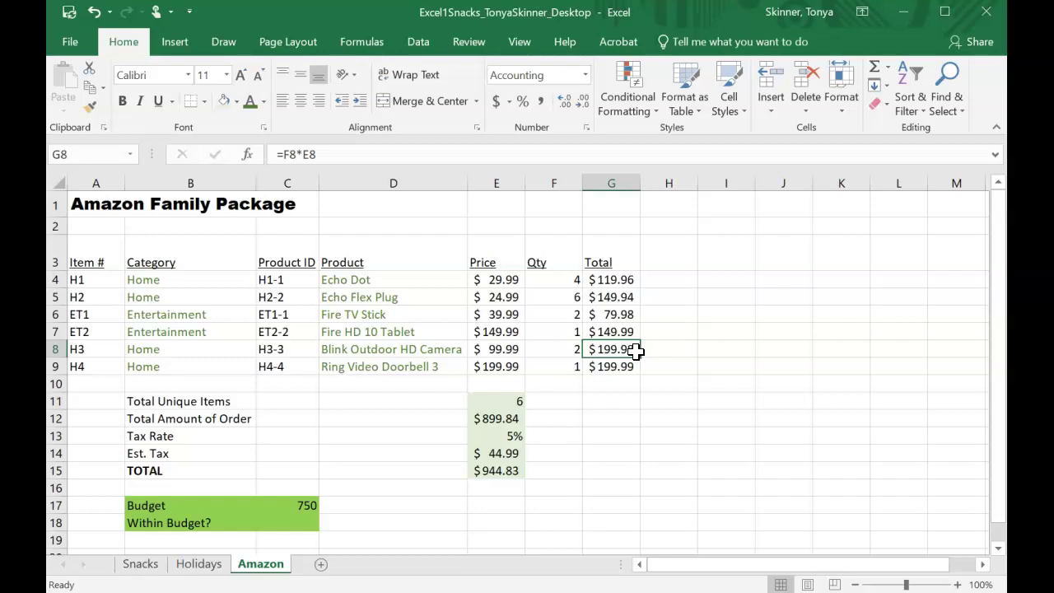
- Answer the Within Budget? question by entering "no" in C18, comparing it with the budget amount in C17
click(298, 522)
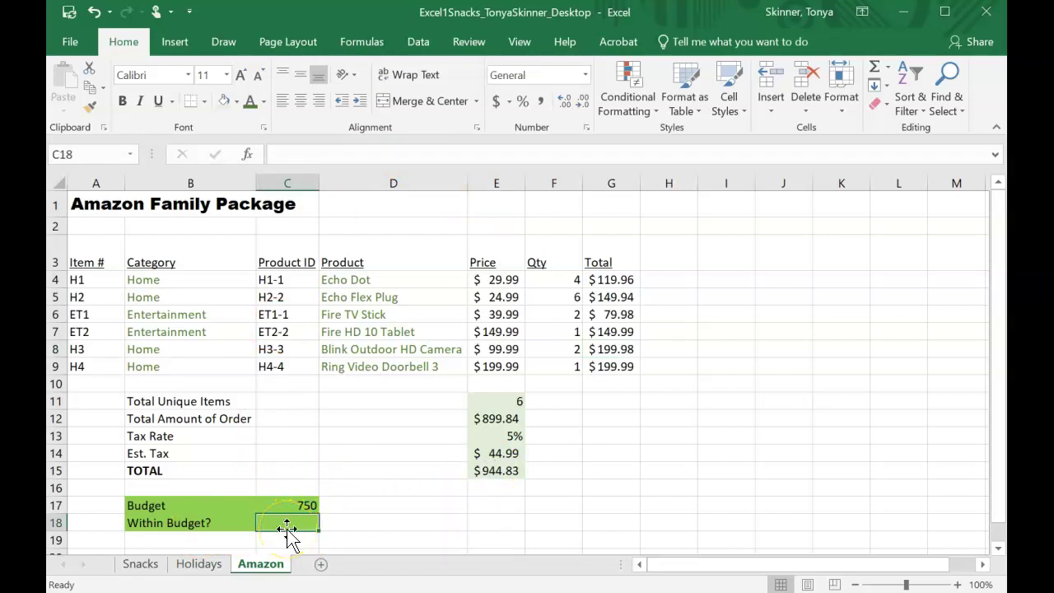
text(no)
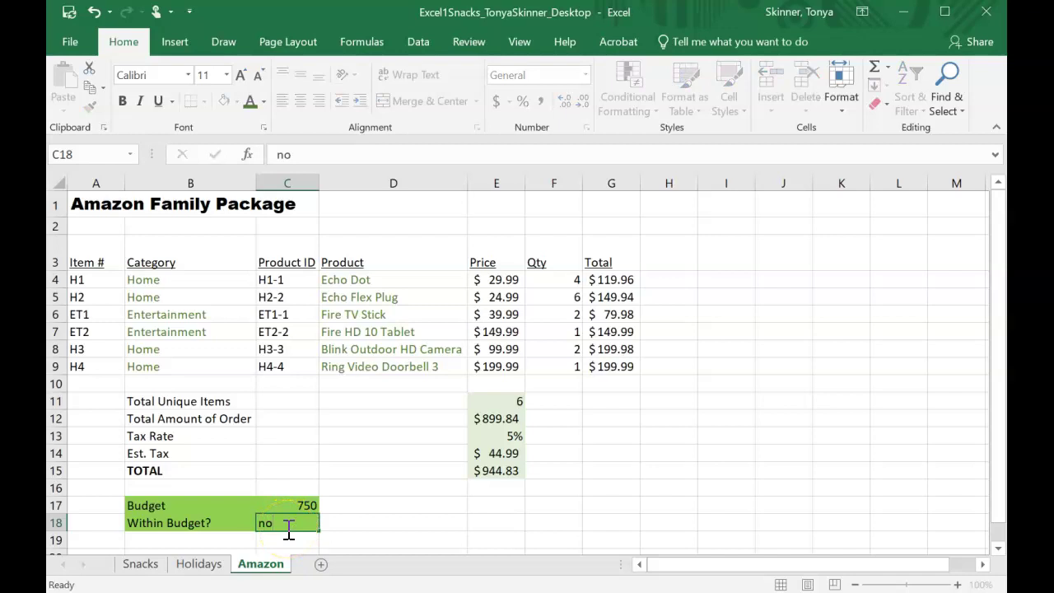
key(Return)
click(298, 506)
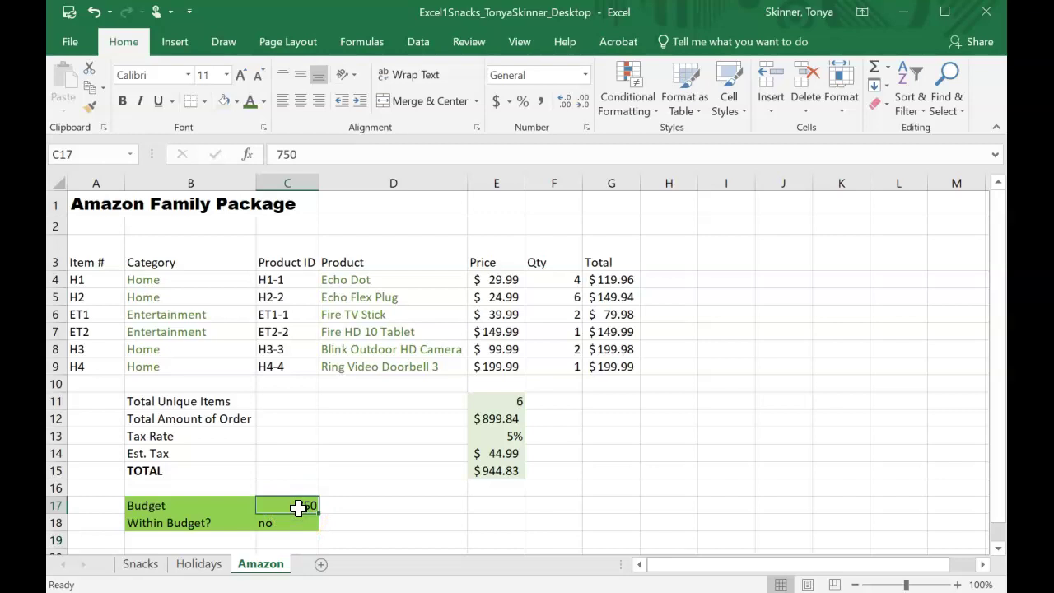
click(273, 523)
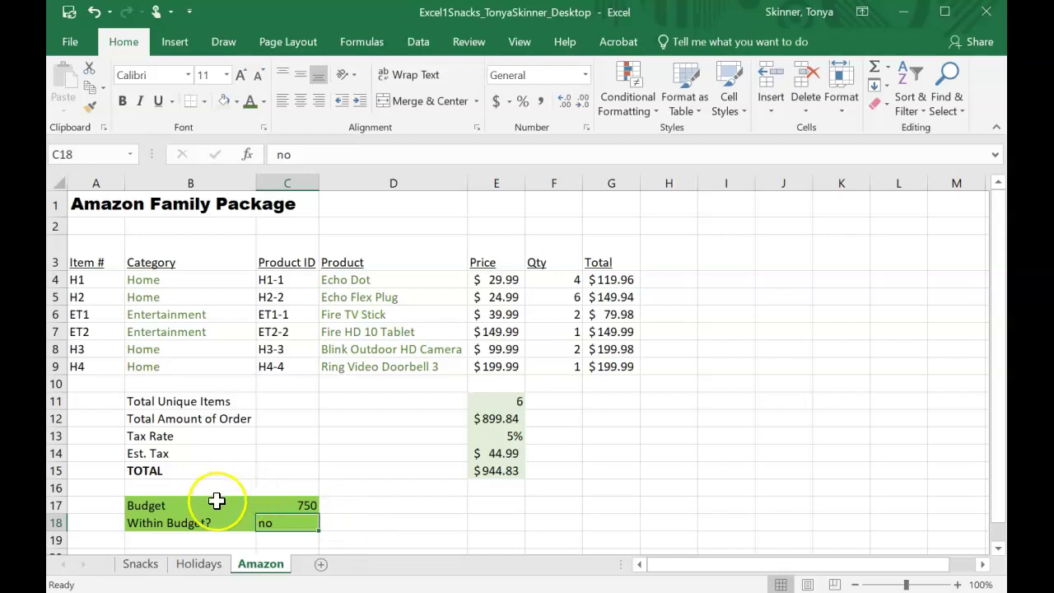
- Move the green budget block from B17:C18 to G14:H15, and autofit column G to its contents
click(183, 508)
drag(218, 512, 272, 517)
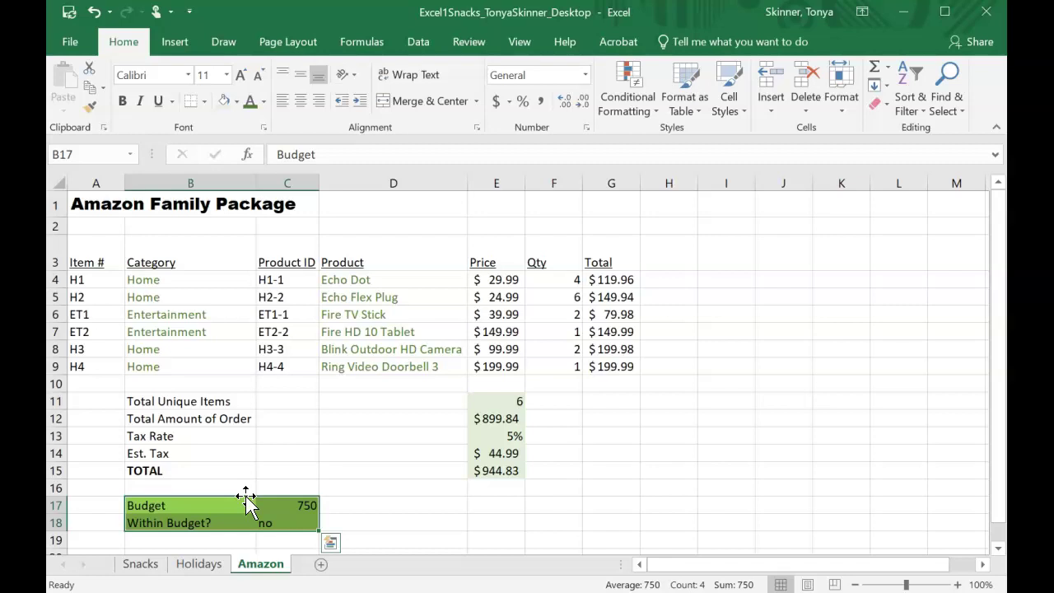
drag(246, 496, 627, 461)
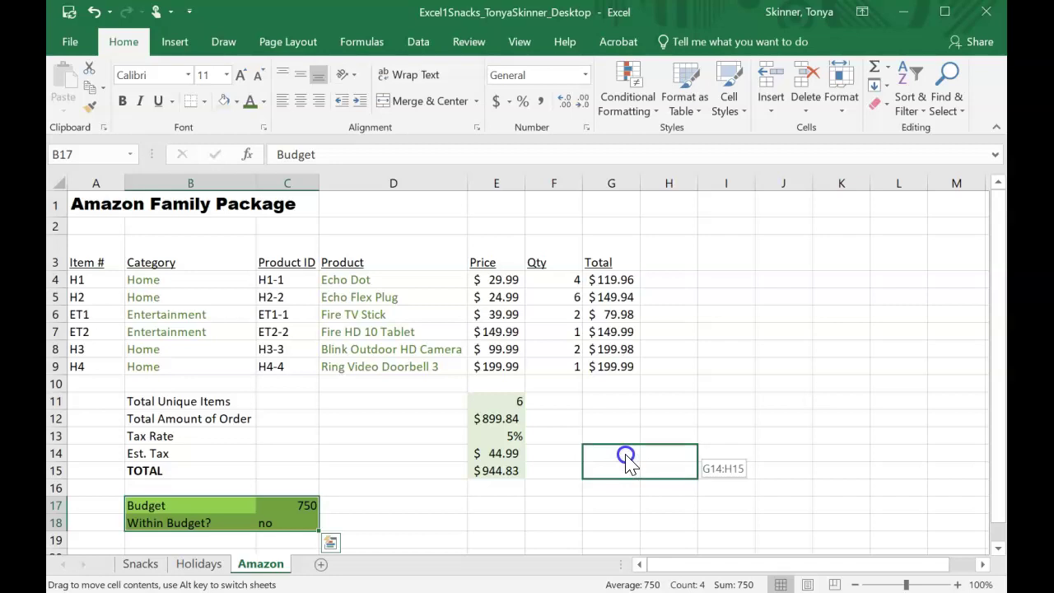
drag(626, 461, 625, 460)
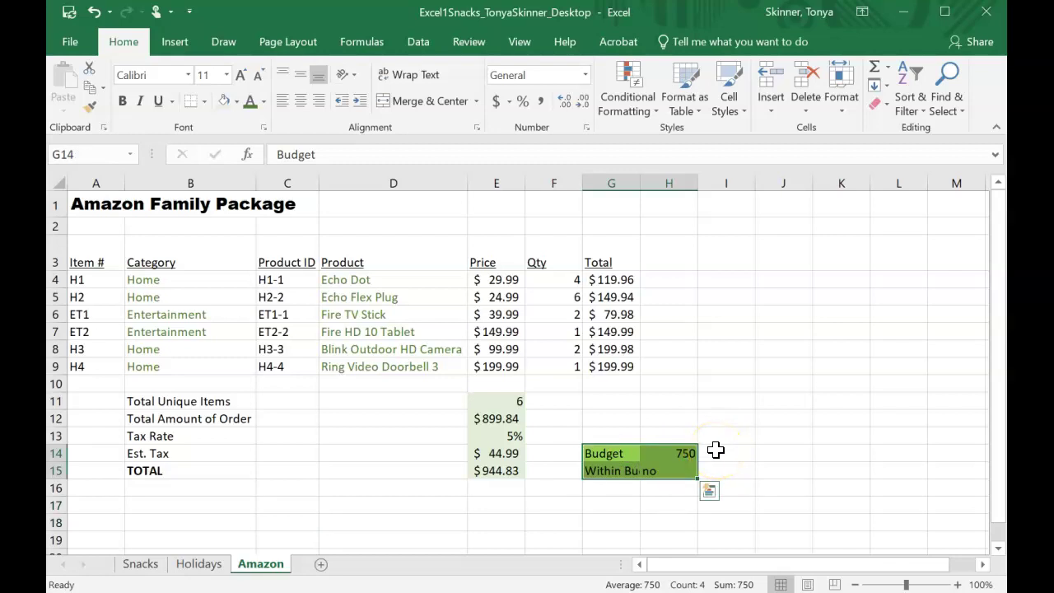
click(681, 381)
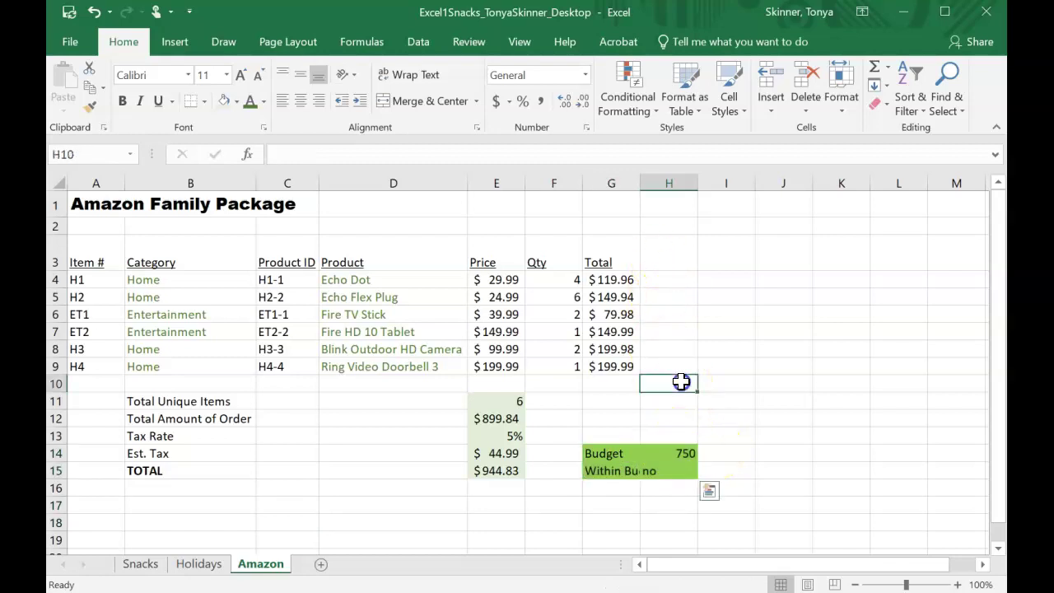
double_click(642, 183)
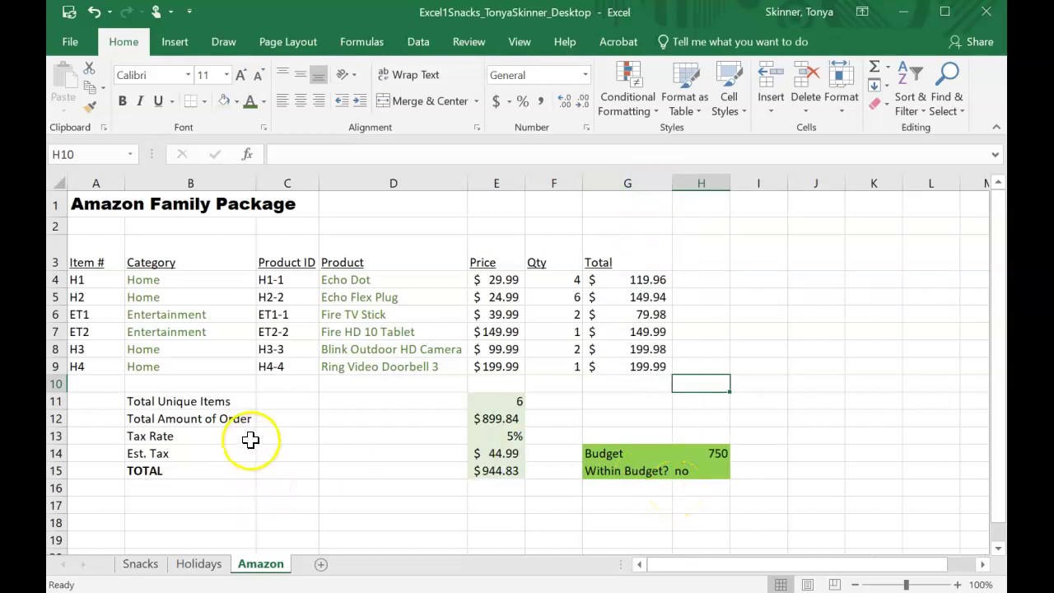
- Add up the product totals in G12 with the formula =SUM(G4:G9)
click(617, 422)
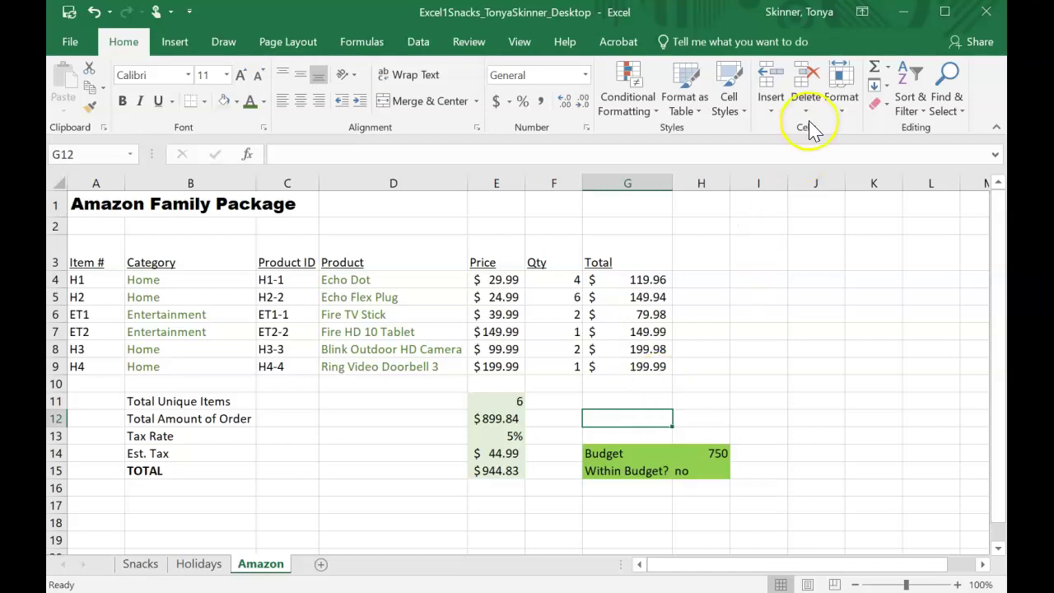
click(887, 69)
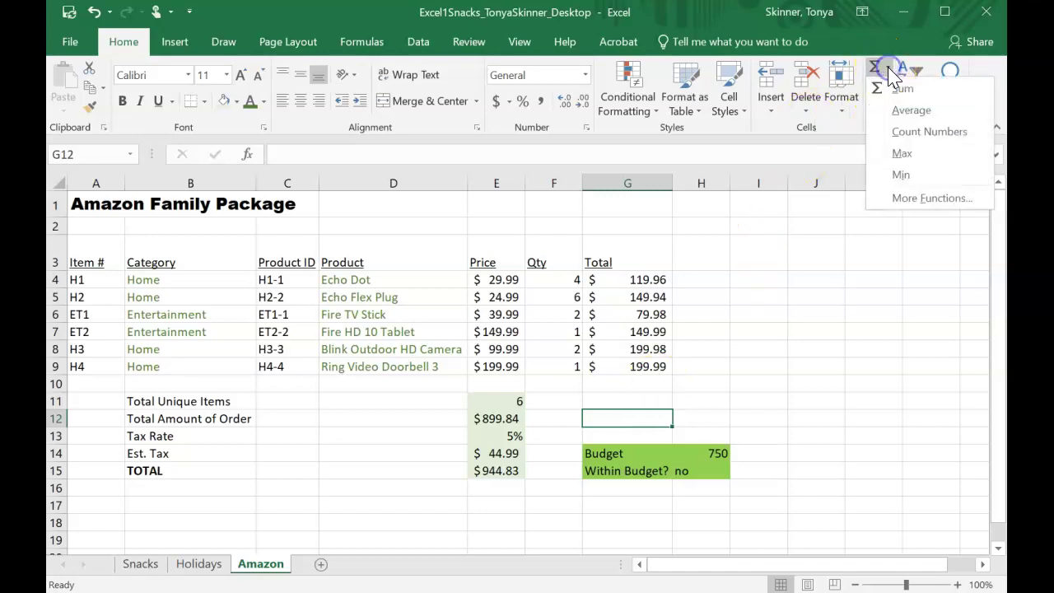
click(901, 89)
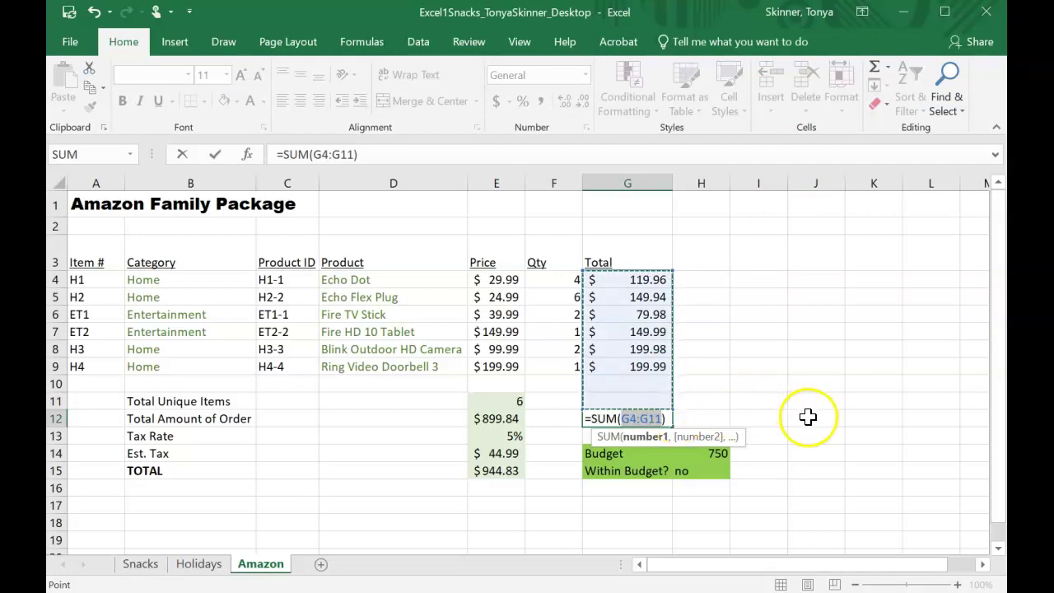
drag(643, 278, 649, 366)
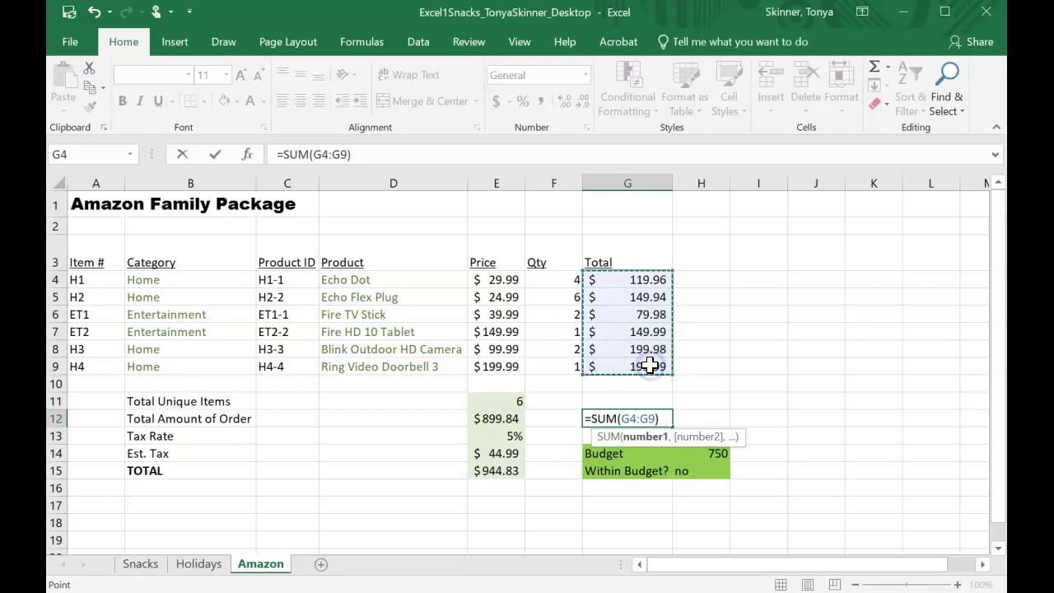
key(Return)
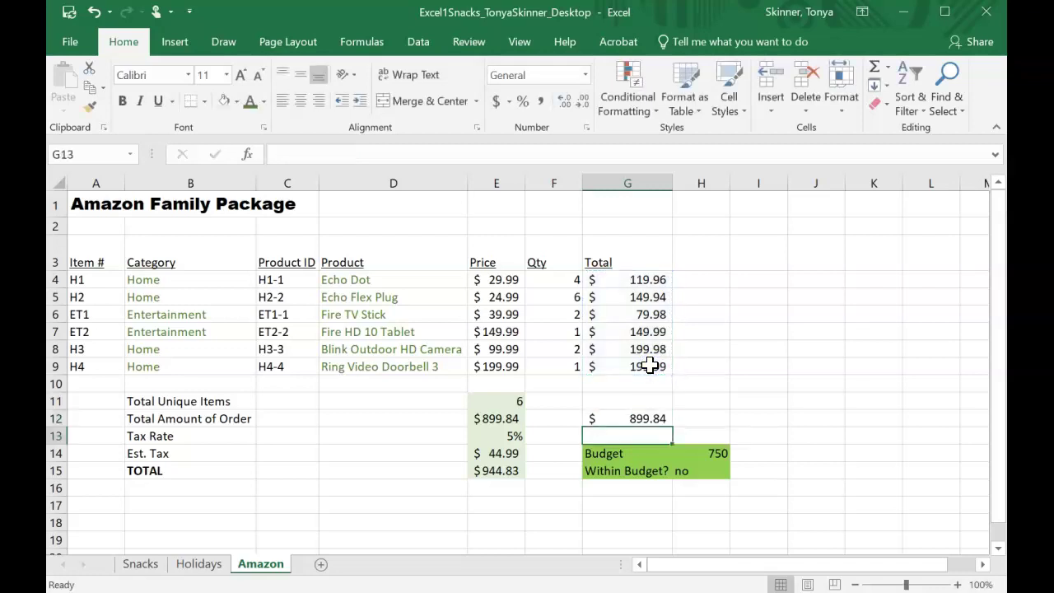
- Apply Thick Outside Borders to the sum in cell G12
click(625, 420)
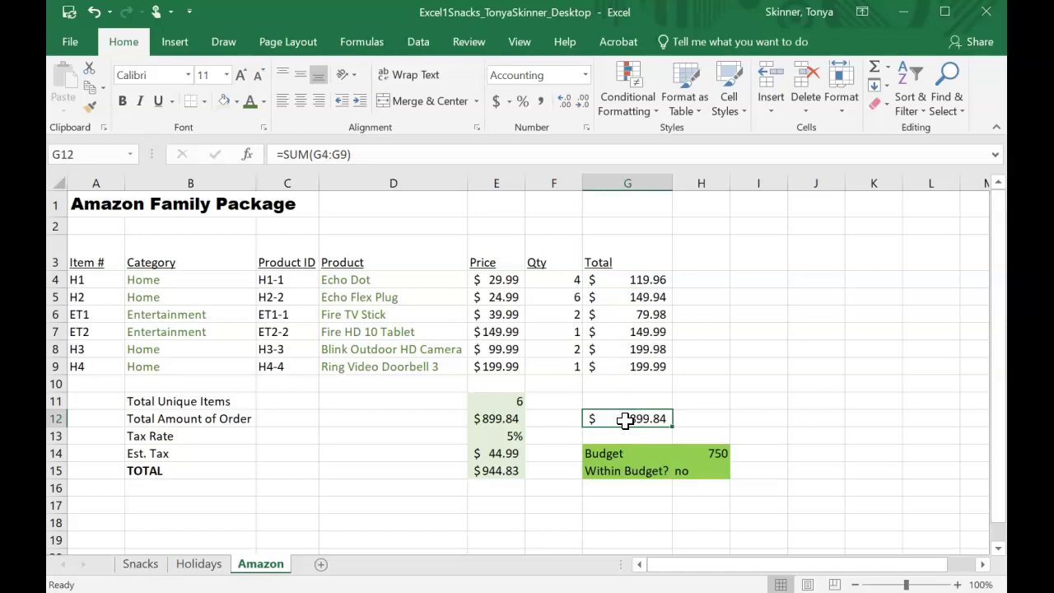
click(205, 102)
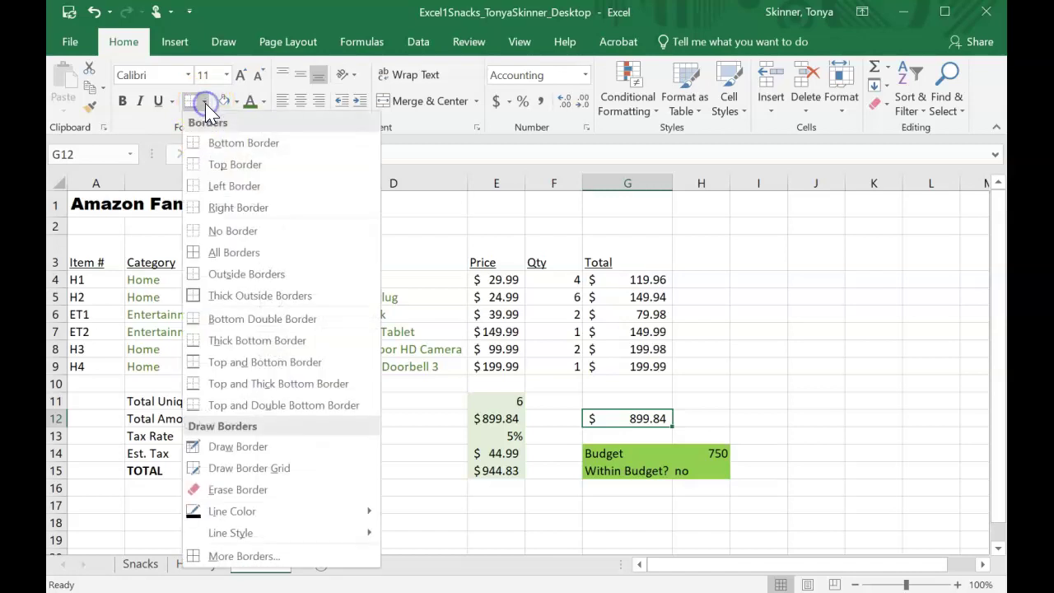
click(221, 297)
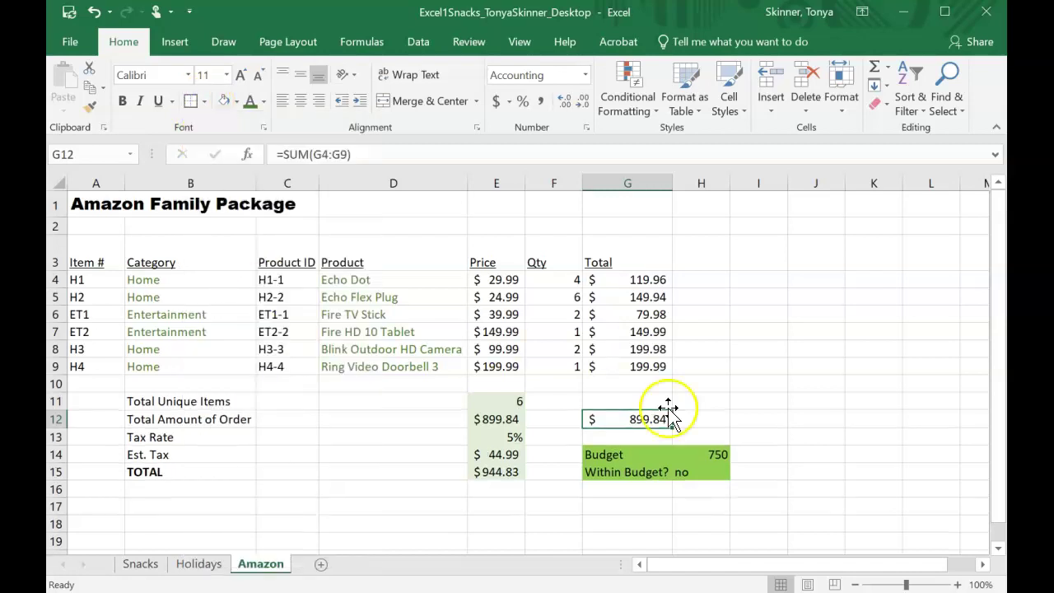
click(830, 422)
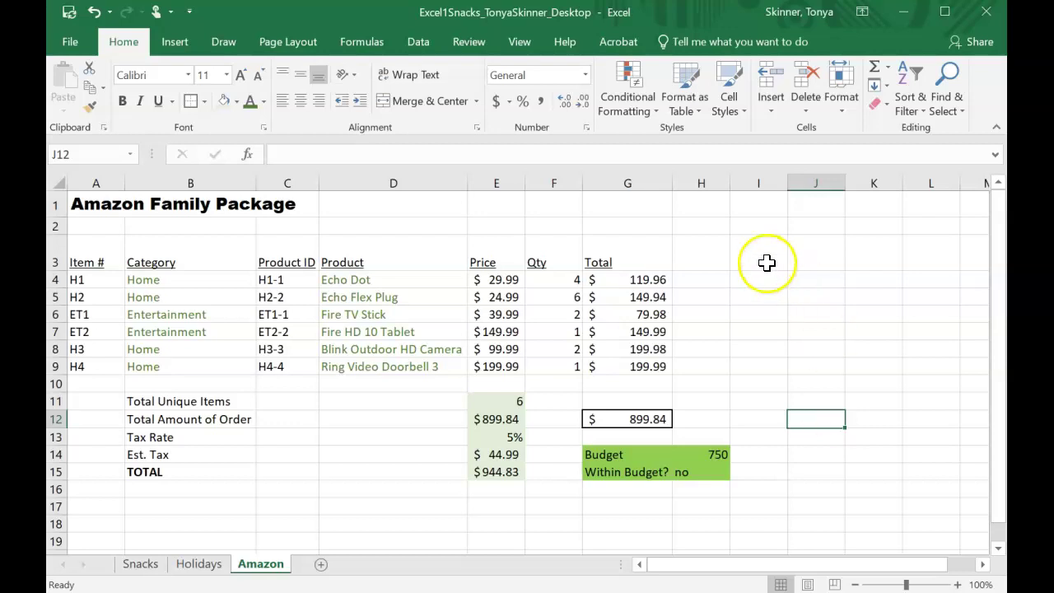
- Check both pages of the Amazon sheet's print preview, and return to the worksheet to see the page break
click(74, 45)
click(111, 287)
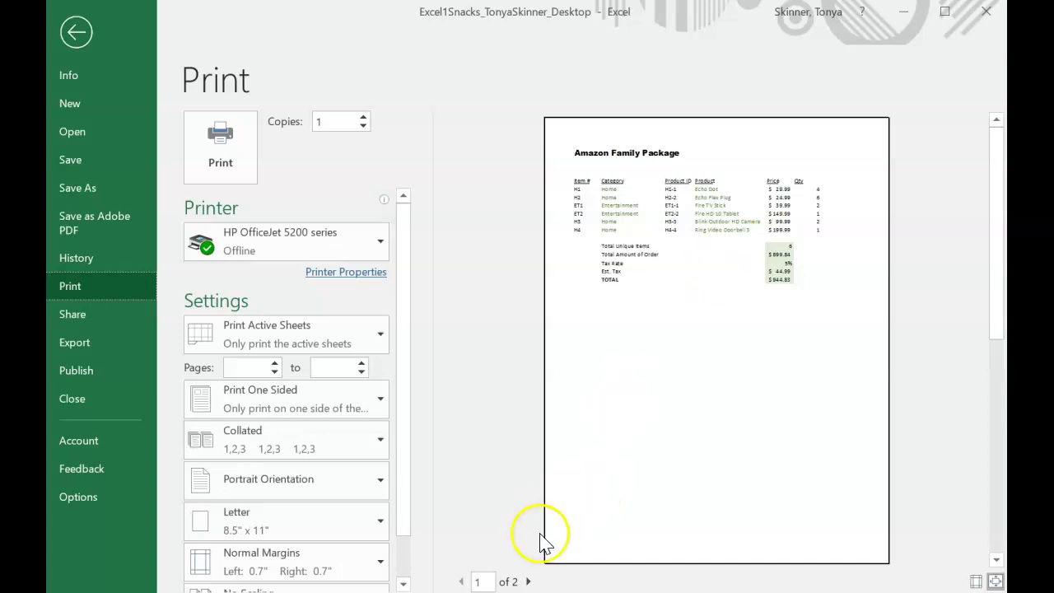
click(528, 581)
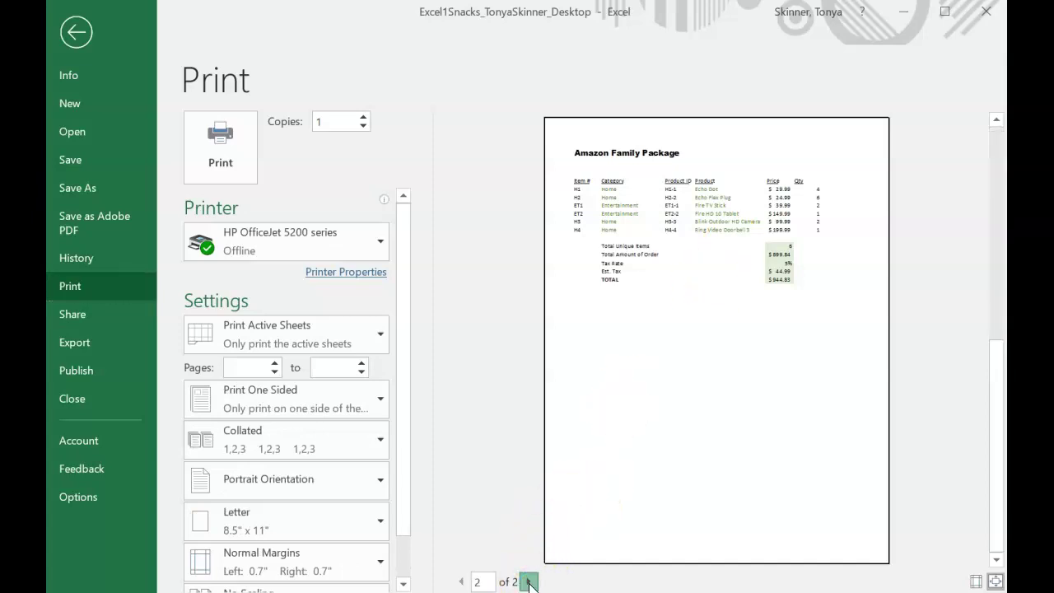
click(462, 581)
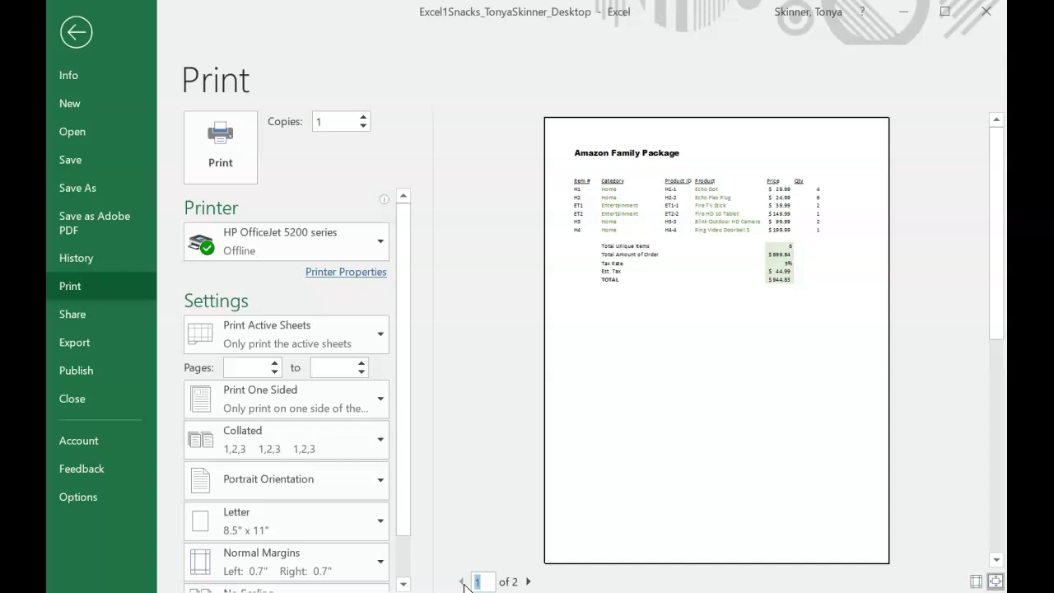
click(82, 33)
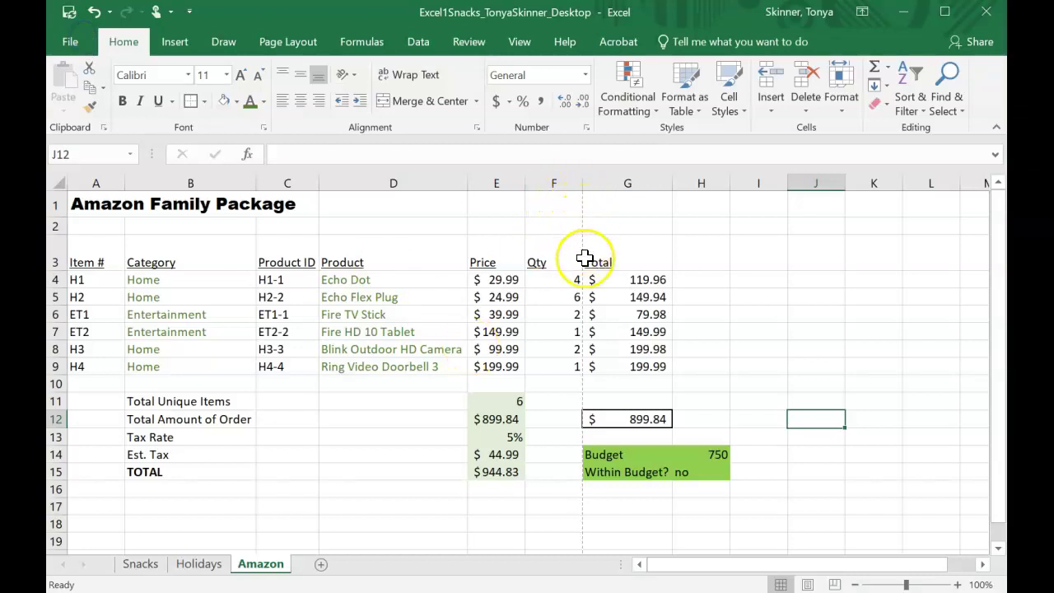
mouse_move(1001, 512)
mouse_down()
mouse_move(1000, 526)
mouse_move(1000, 494)
mouse_up()
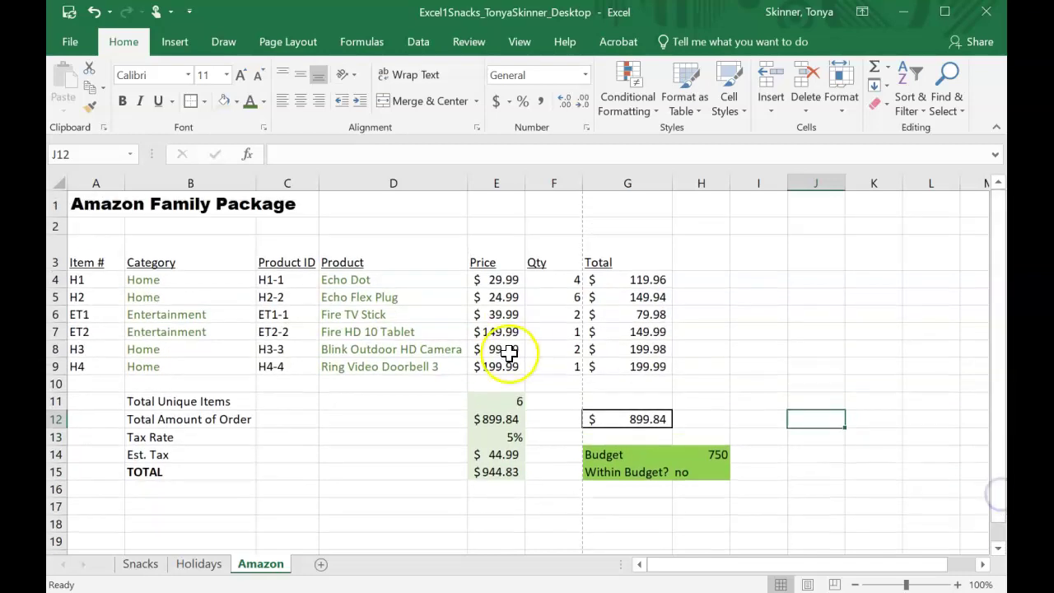
- Set the page orientation of the Amazon sheet to Landscape
click(291, 42)
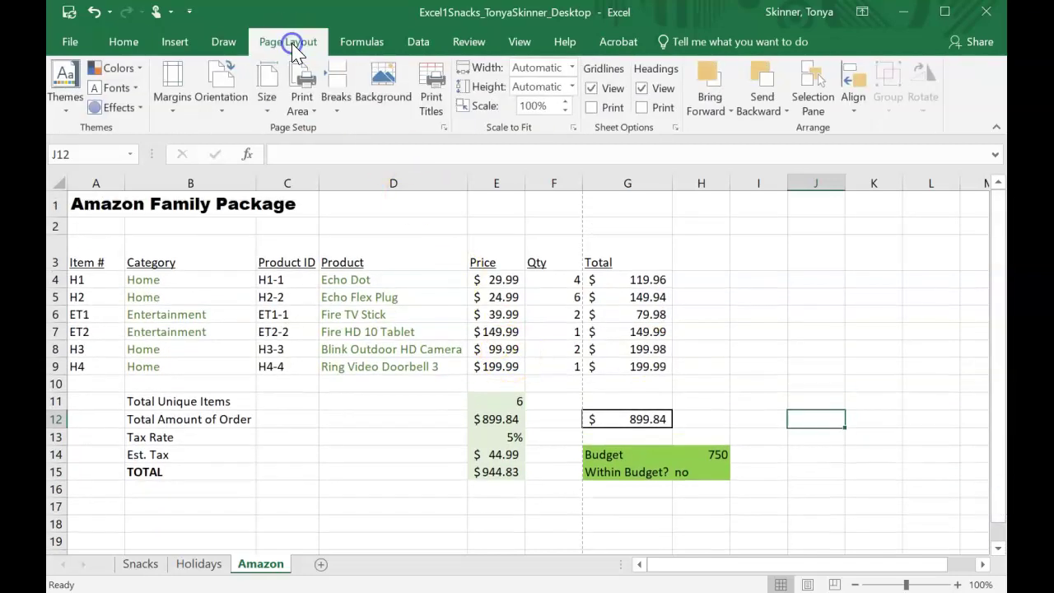
click(227, 98)
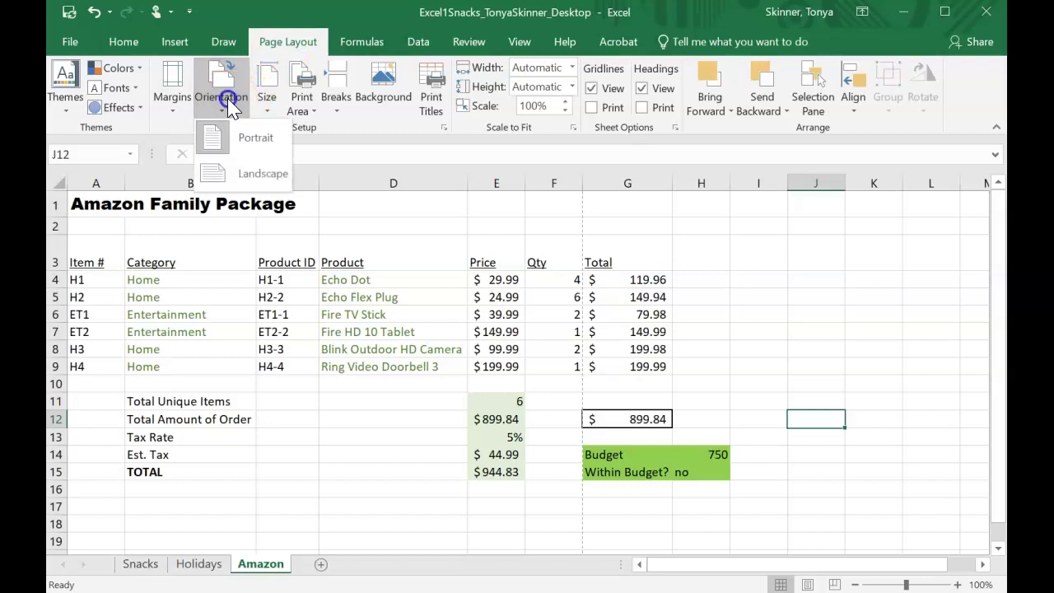
click(232, 182)
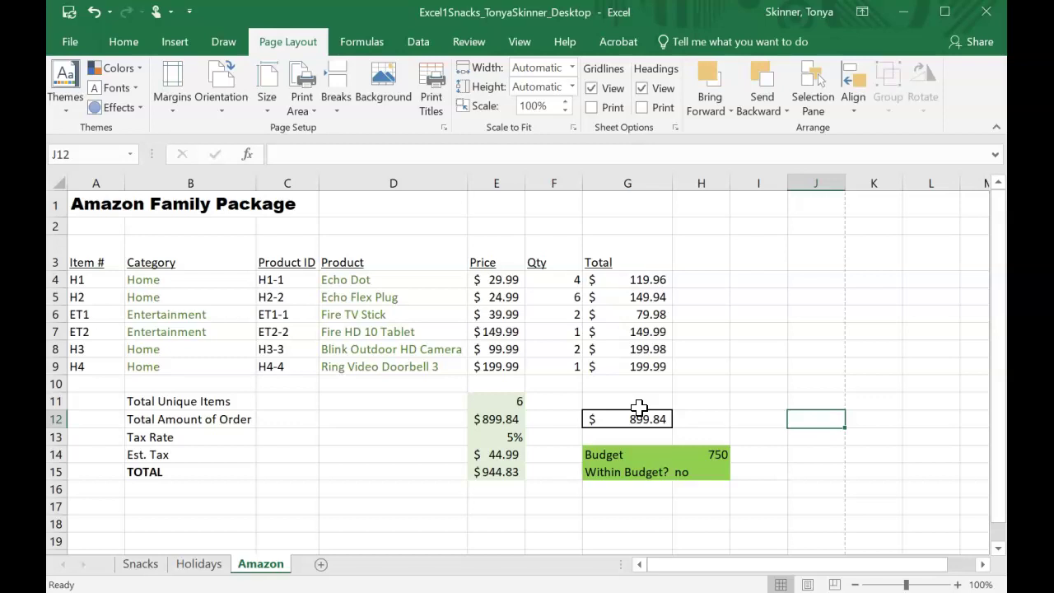
- Examine where the horizontal page break falls in the rows below the Amazon data
click(997, 548)
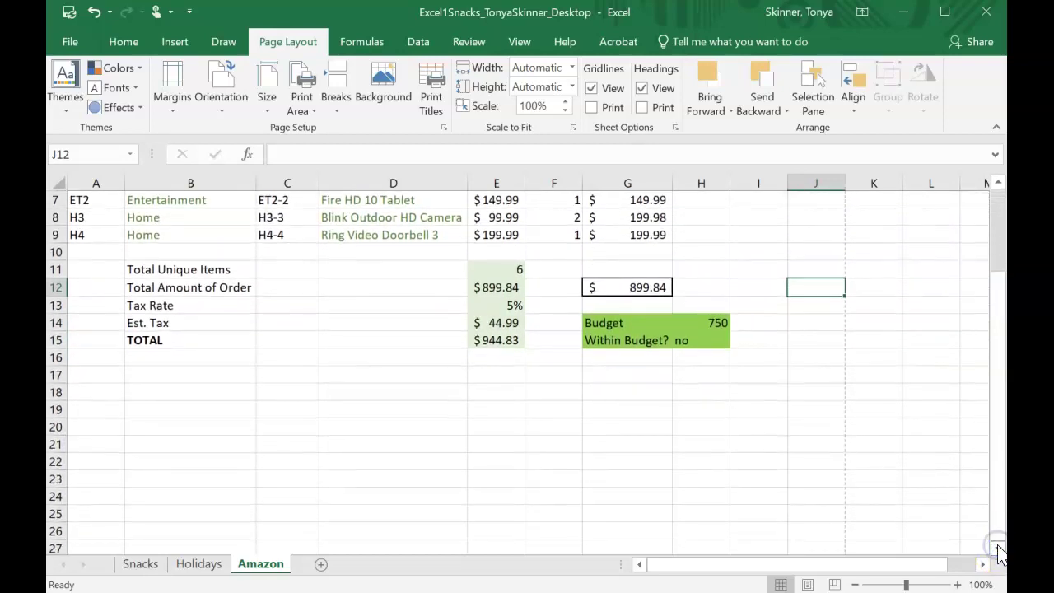
click(997, 546)
click(997, 546)
click(997, 546)
click(997, 546)
click(998, 547)
click(998, 546)
click(997, 546)
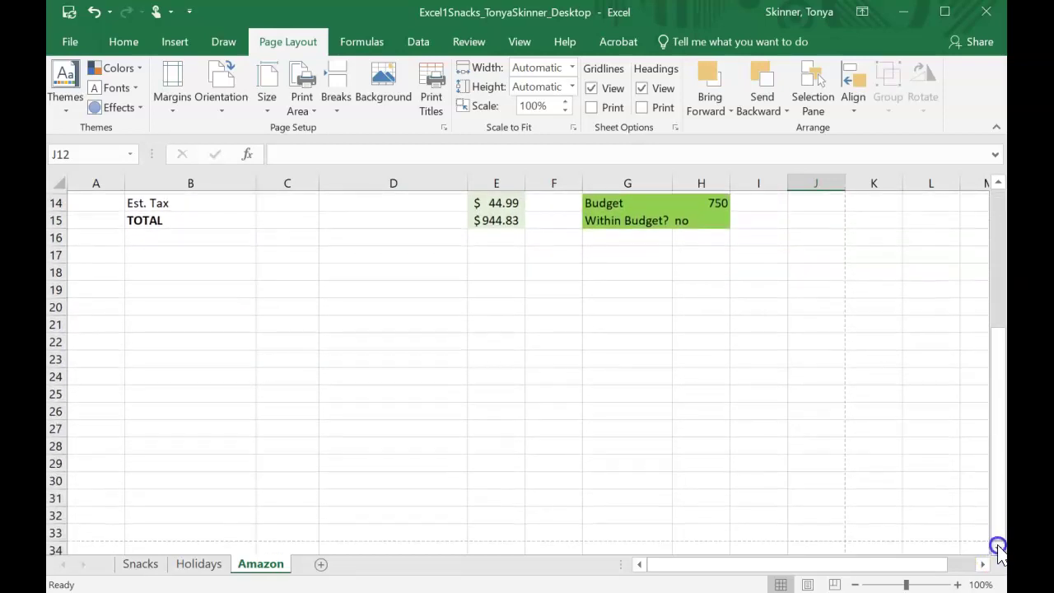
- Enter "Help Me" in cell A40 of the Amazon sheet, below the horizontal page break
click(997, 546)
click(998, 546)
click(997, 546)
click(998, 546)
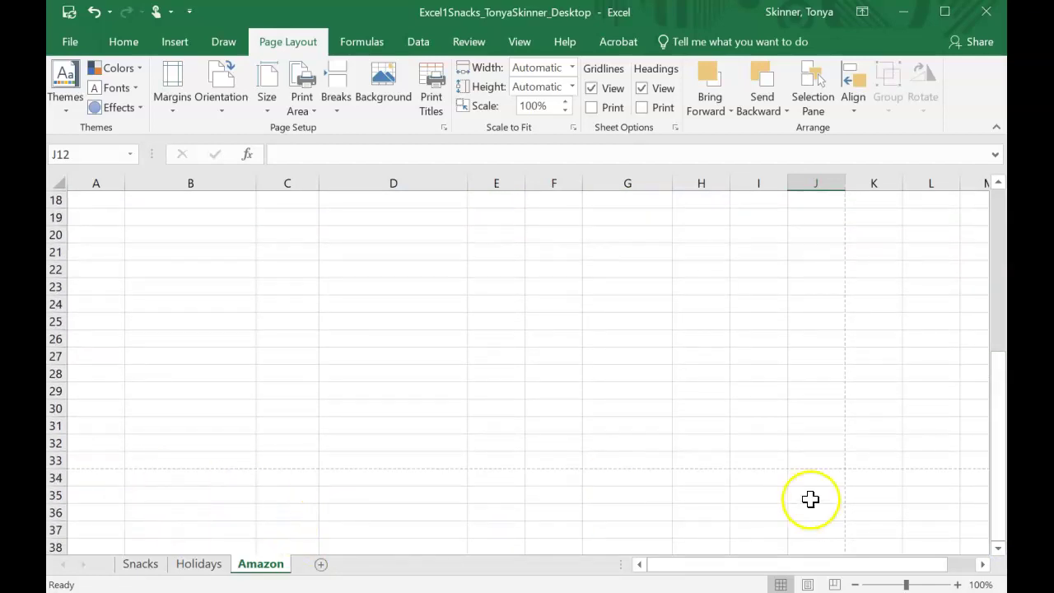
click(997, 547)
click(998, 546)
click(997, 547)
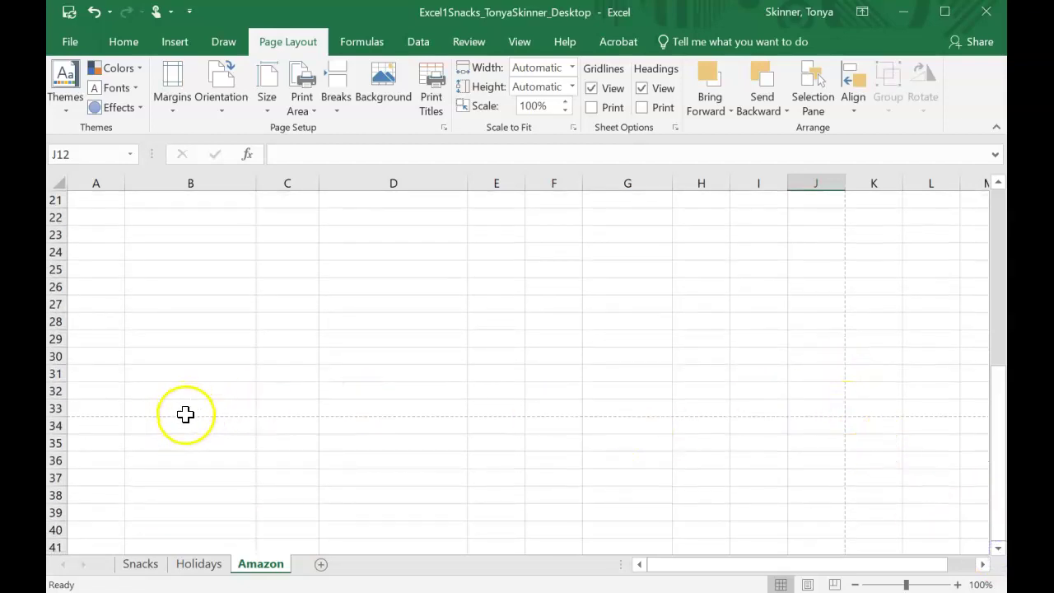
click(98, 531)
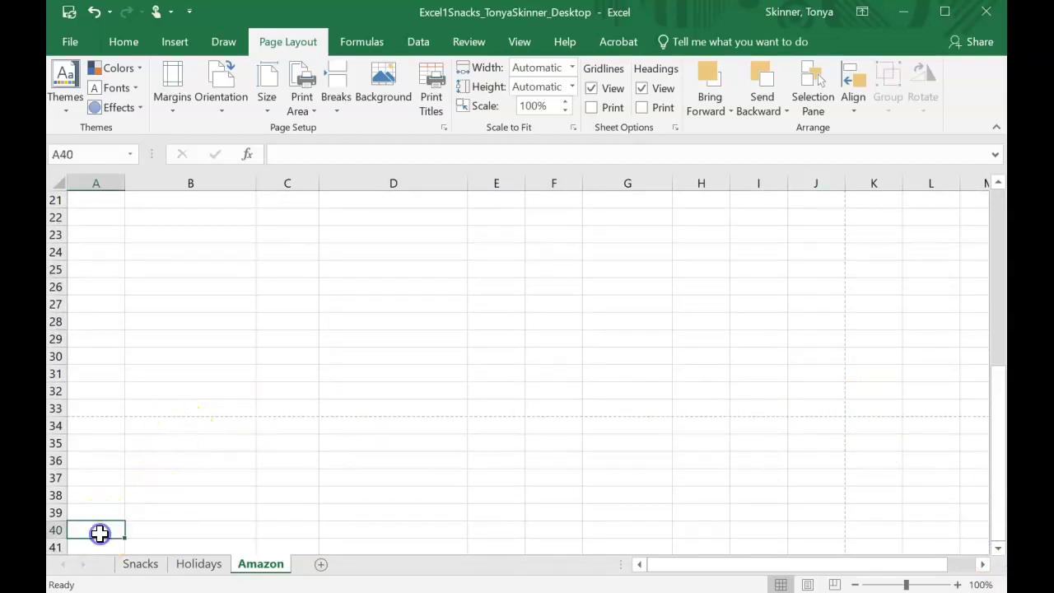
text(Help Me)
key(Return)
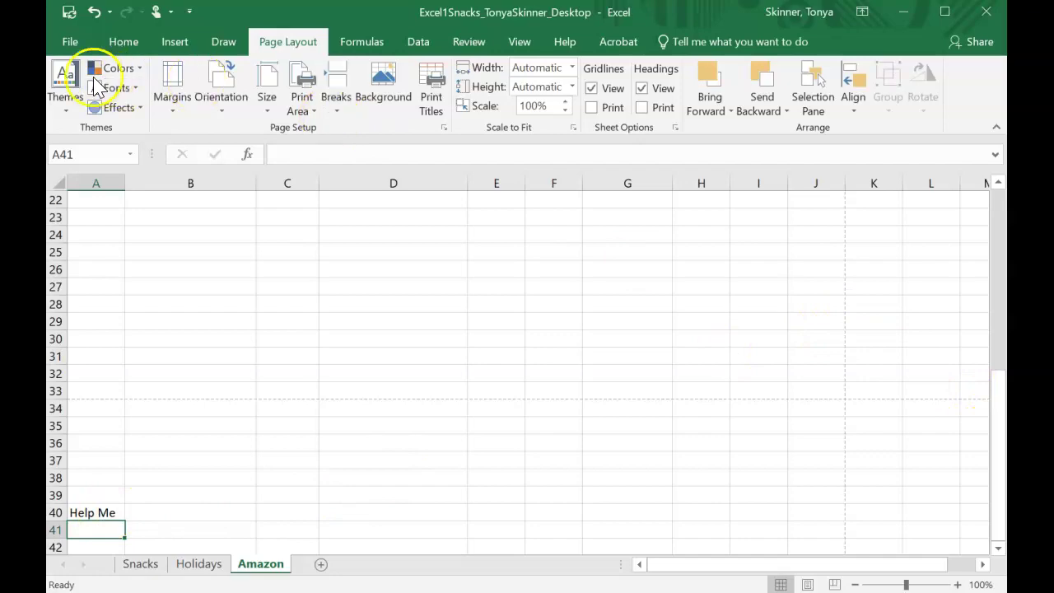
- Check both pages of the Amazon sheet in the print preview
click(68, 47)
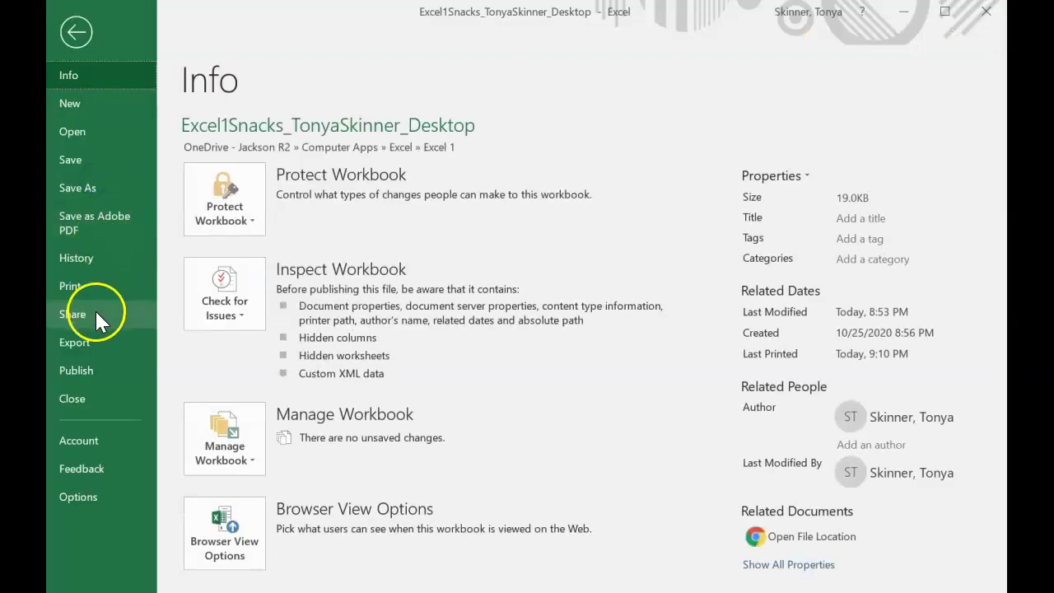
click(95, 285)
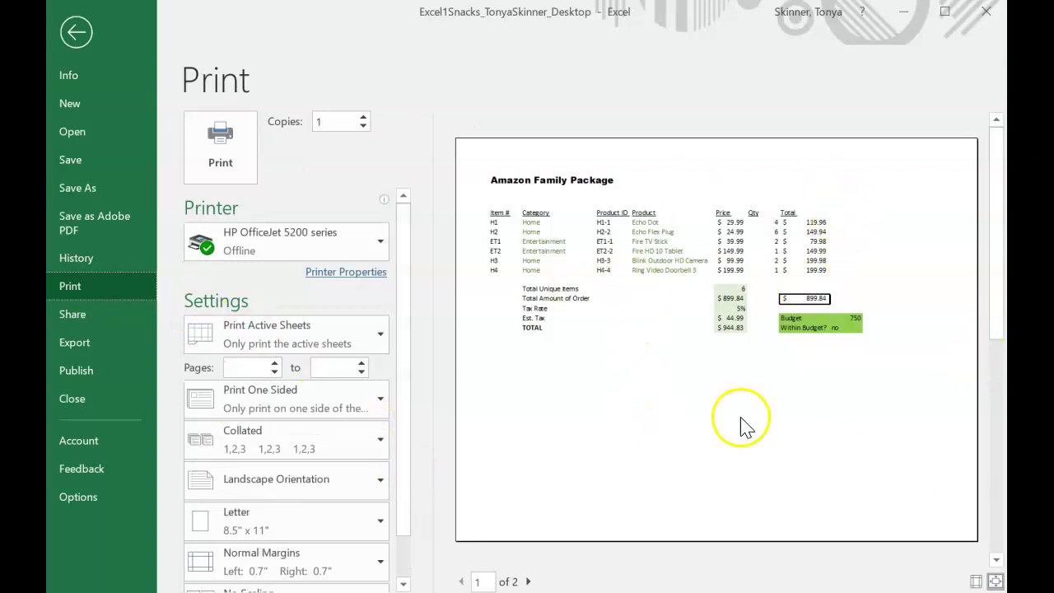
click(529, 581)
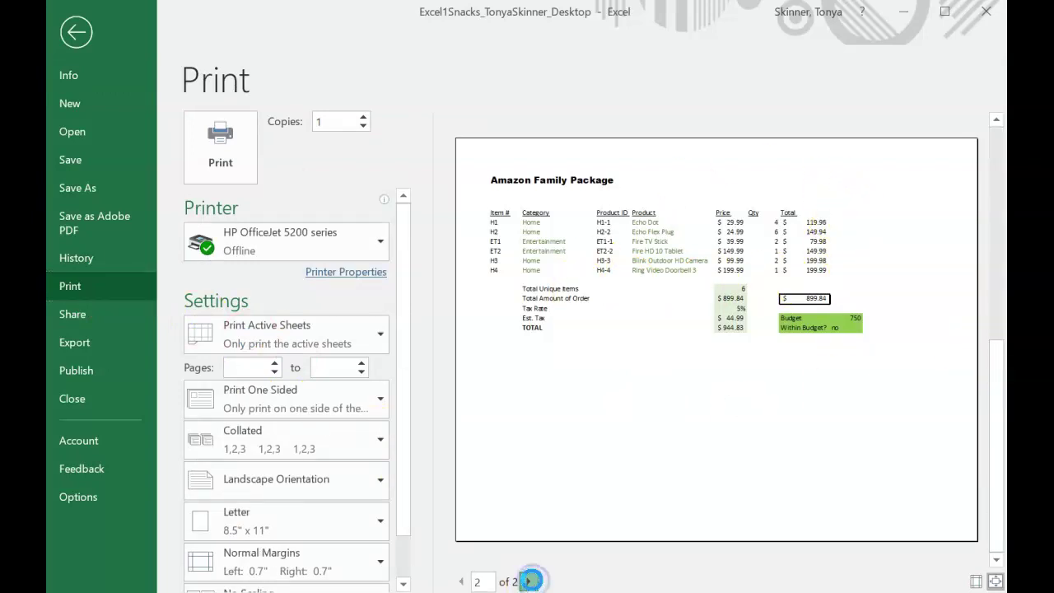
click(461, 581)
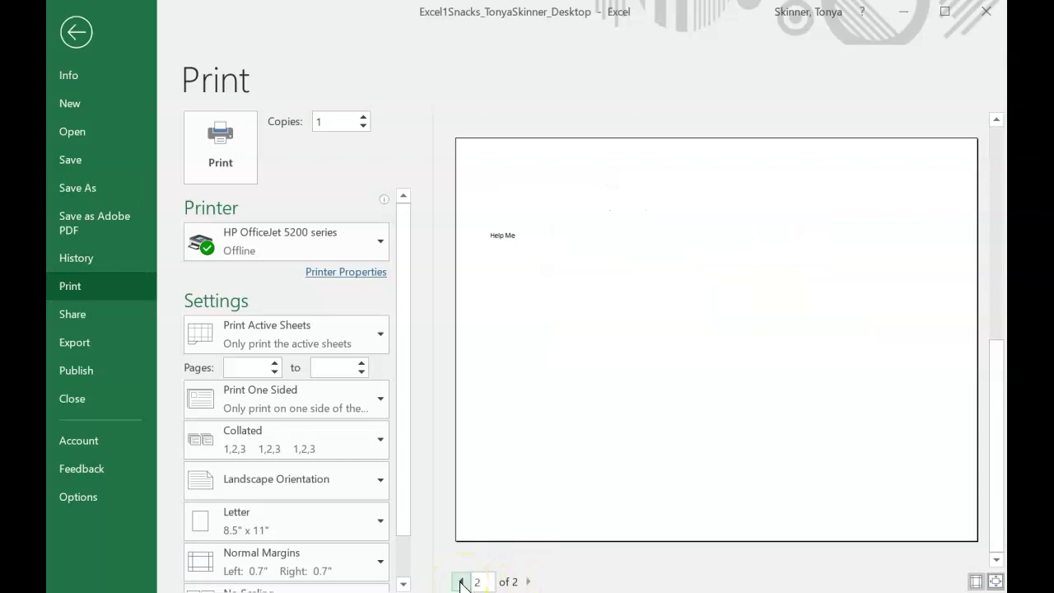
click(461, 581)
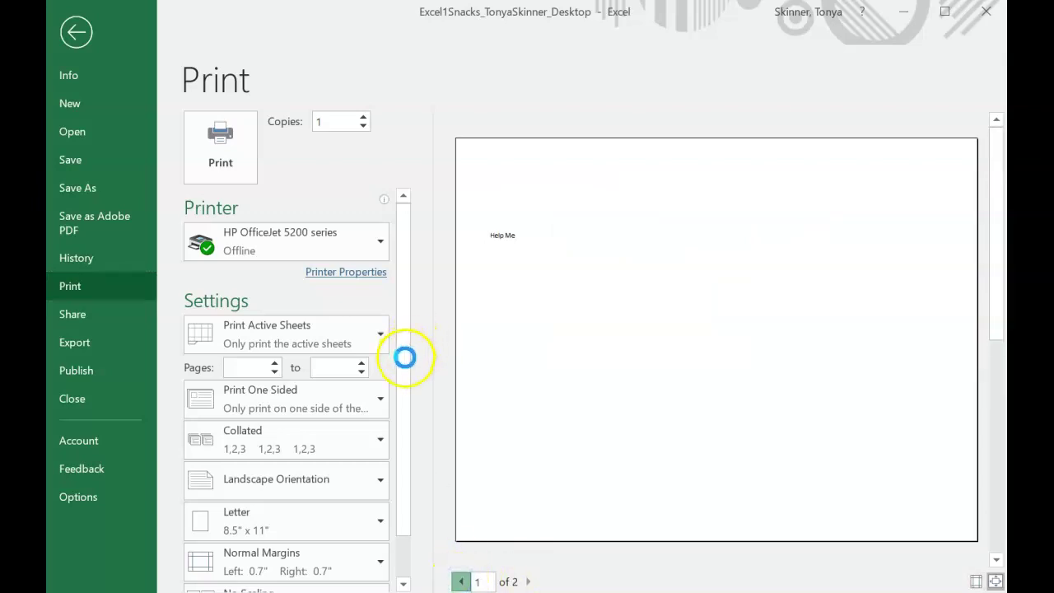
- Try Fit Sheet on One Page scaling in the print settings, restore No Scaling, and return to the worksheet
scroll(407, 349, down, 1)
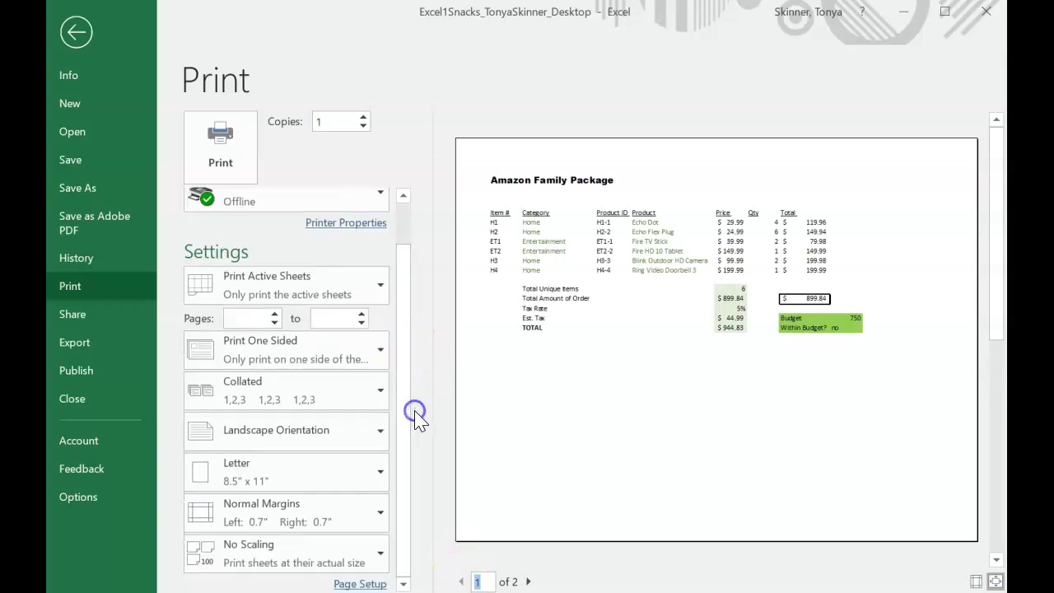
click(265, 558)
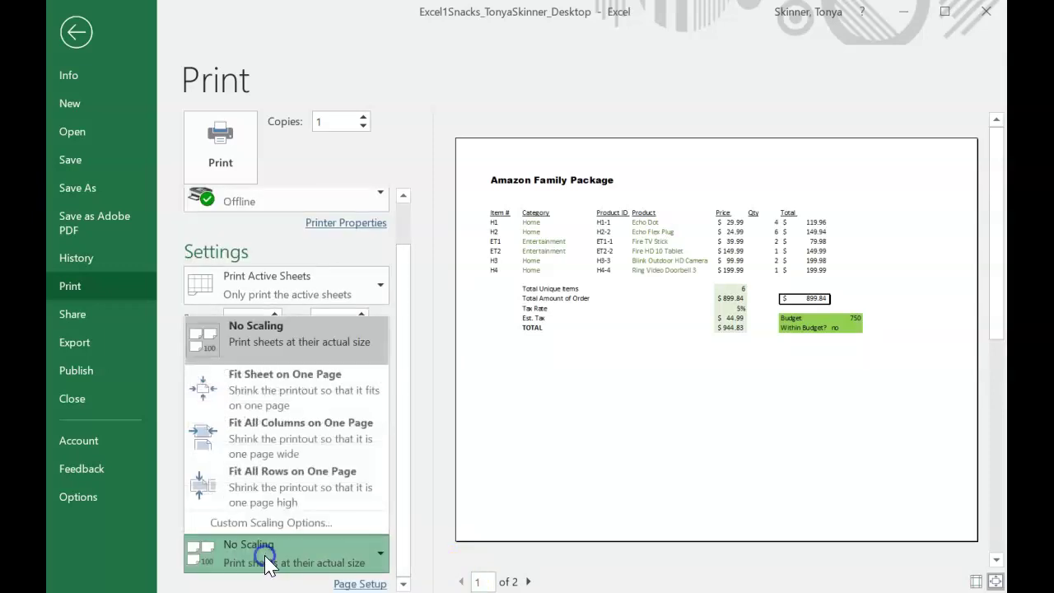
click(287, 388)
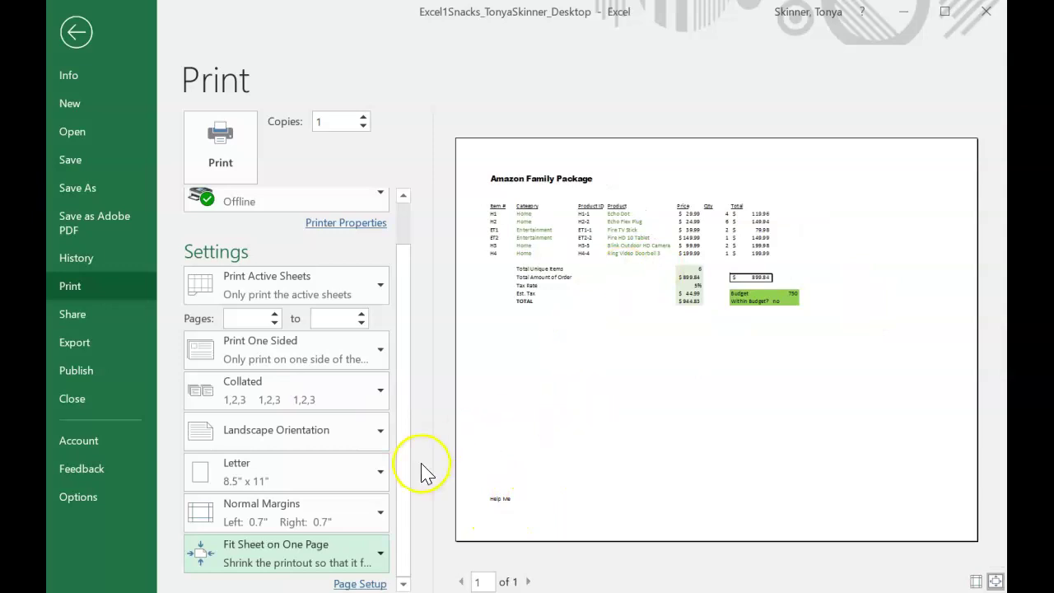
click(319, 558)
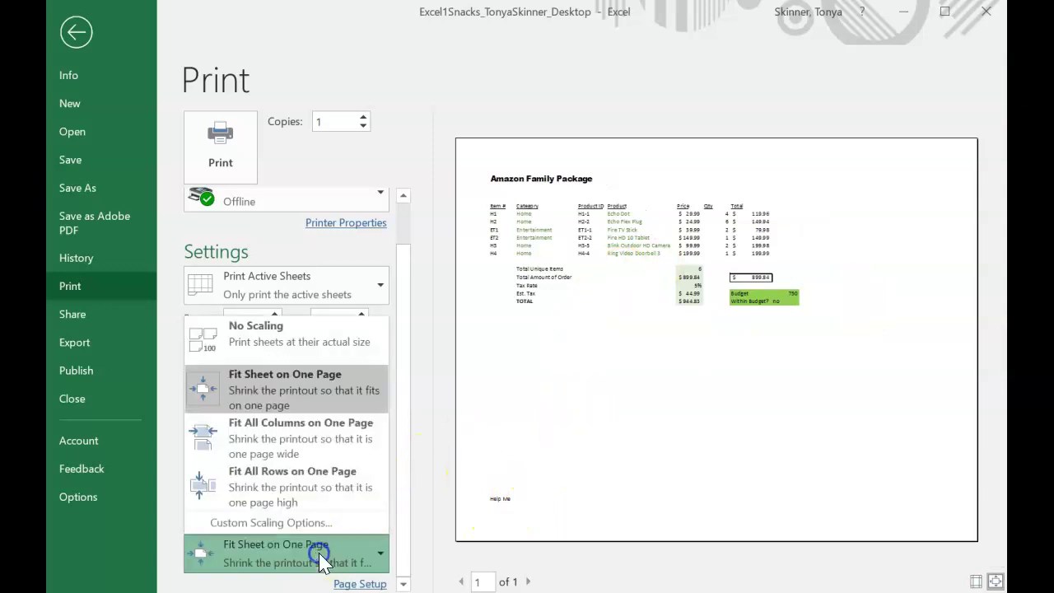
click(288, 340)
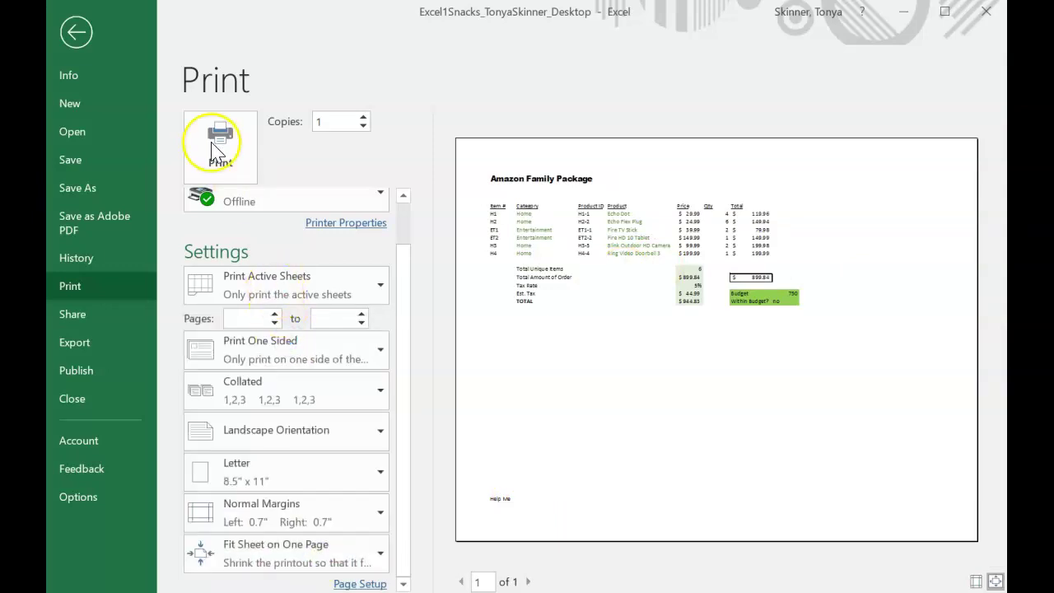
click(76, 33)
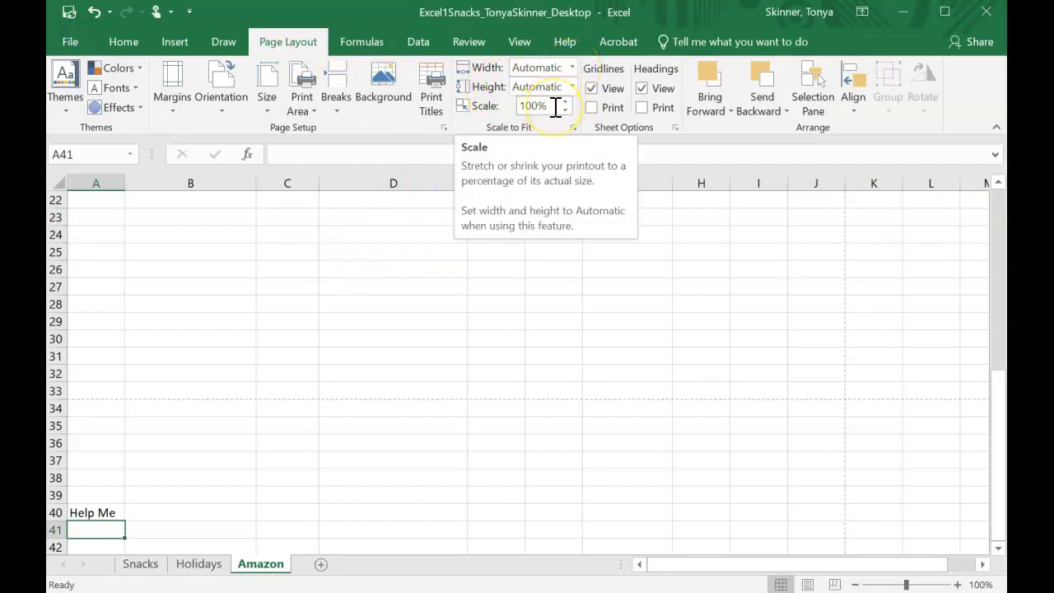
- Scale the Amazon sheet to fit a width of 1 page and a height of 1 page
click(574, 69)
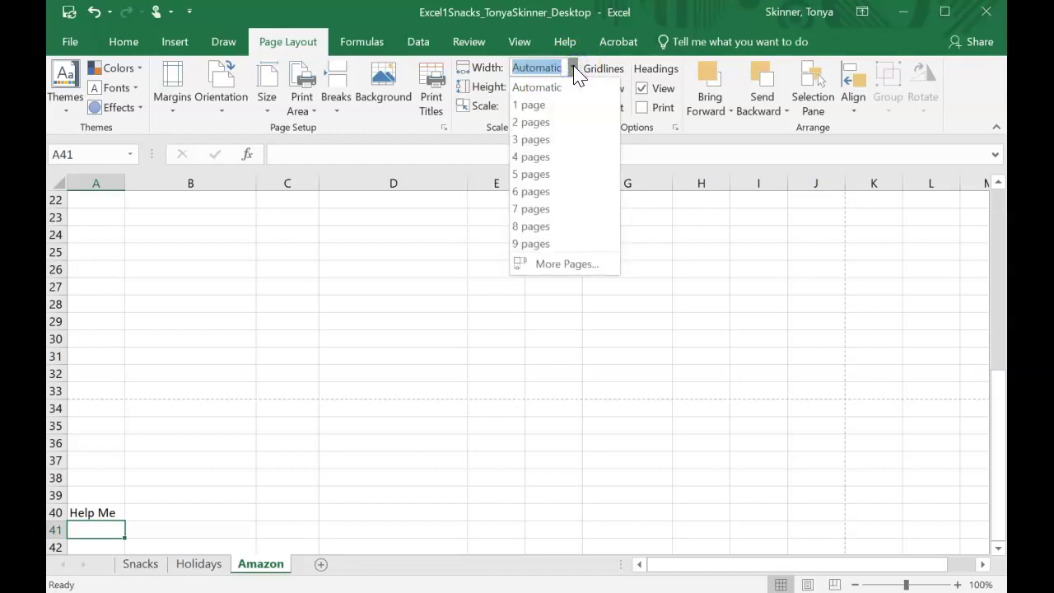
click(558, 105)
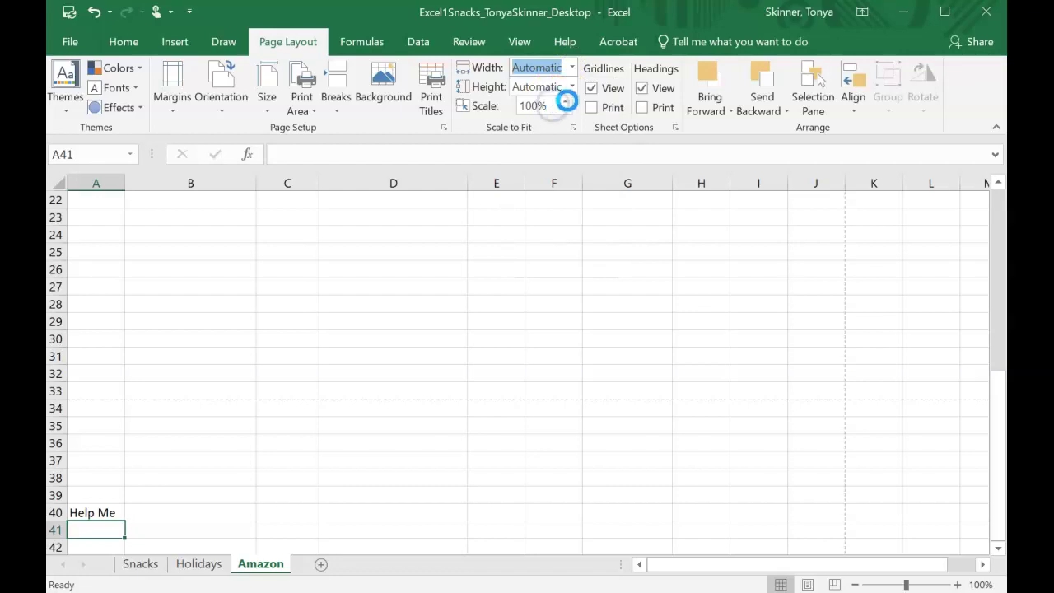
click(572, 86)
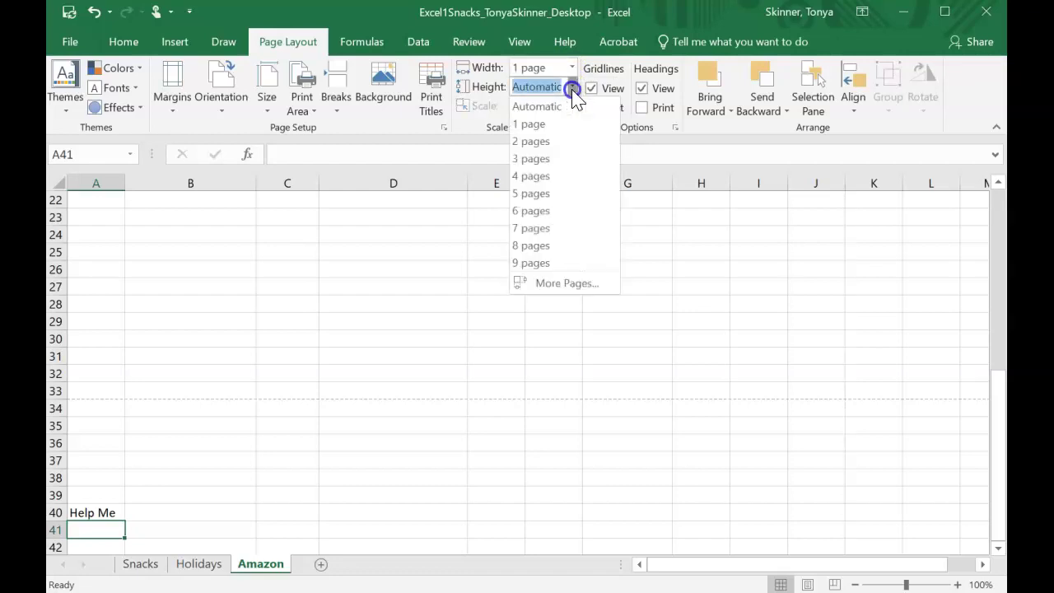
click(551, 122)
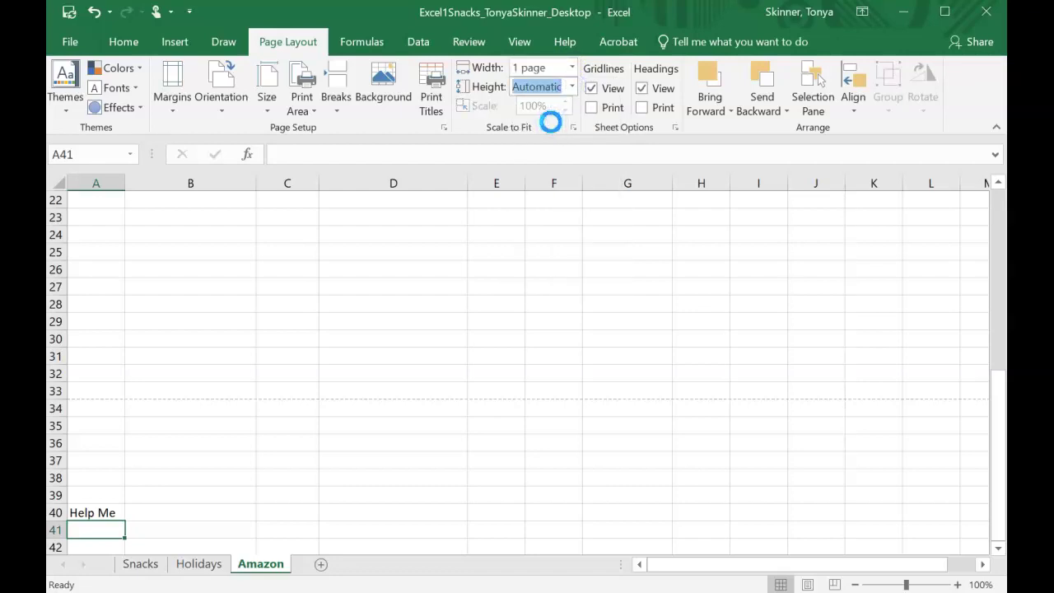
- Unhide the Hi sheet and move it in front of the Snacks sheet
drag(1002, 390, 997, 186)
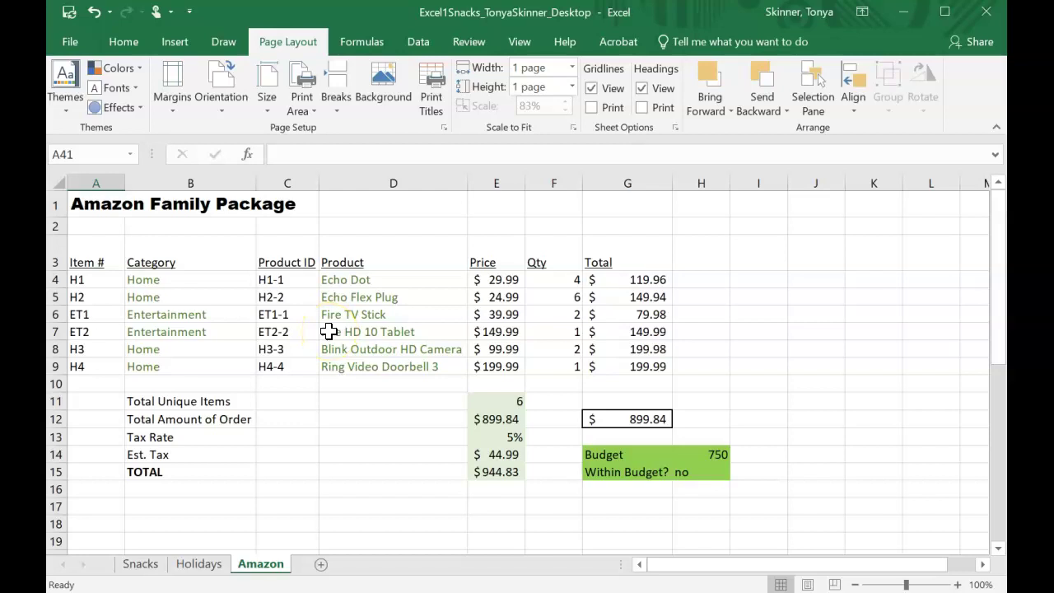
right_click(261, 566)
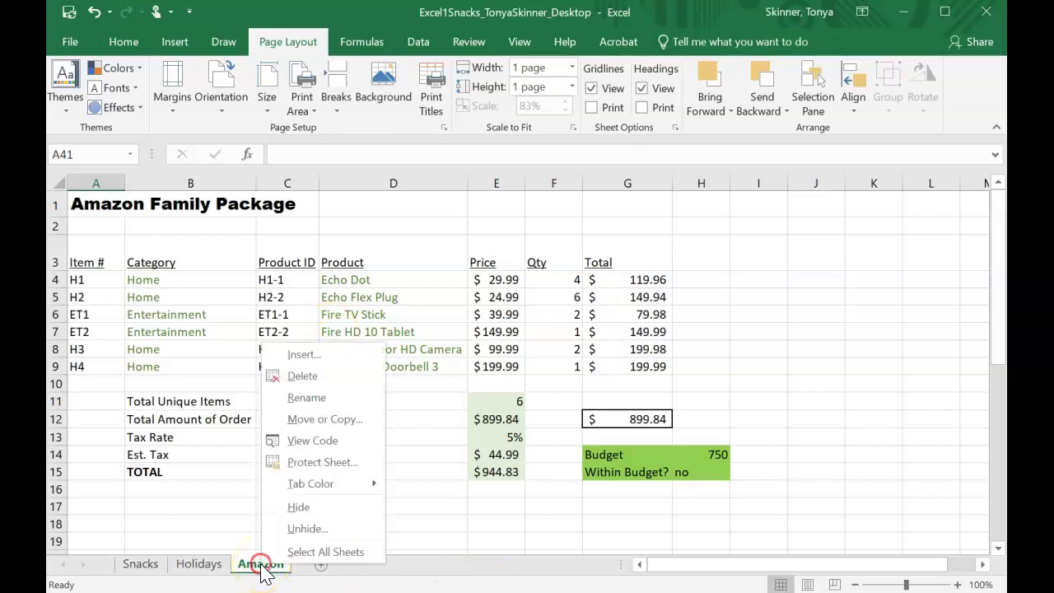
click(303, 528)
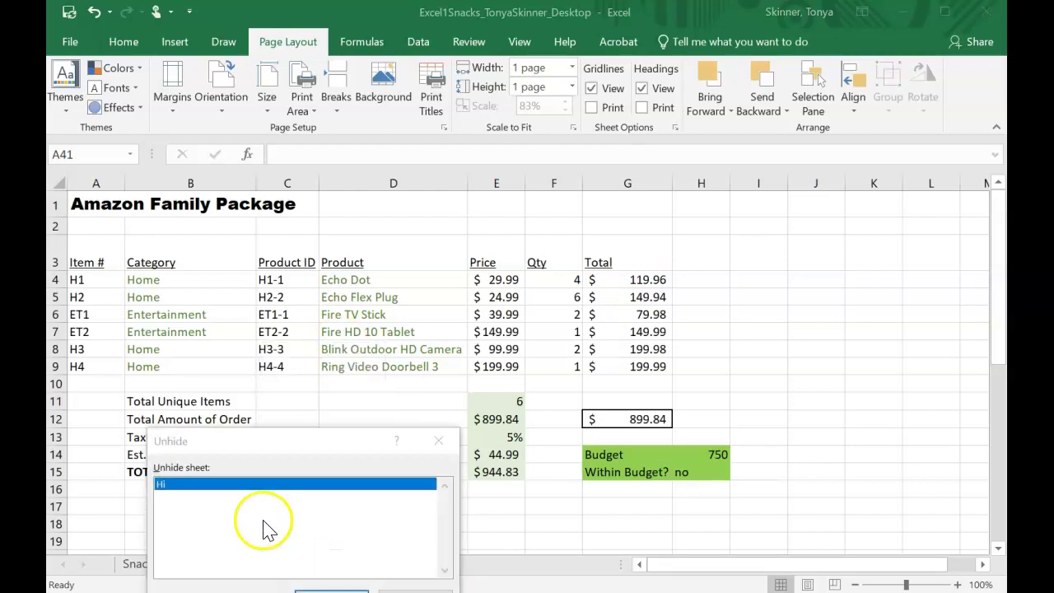
drag(296, 436, 294, 428)
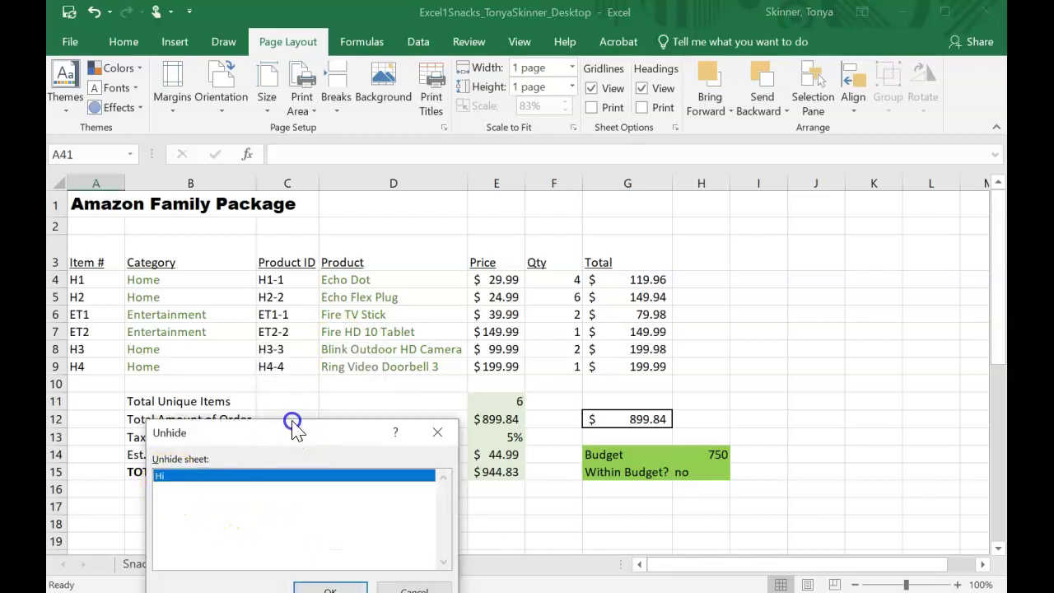
click(329, 543)
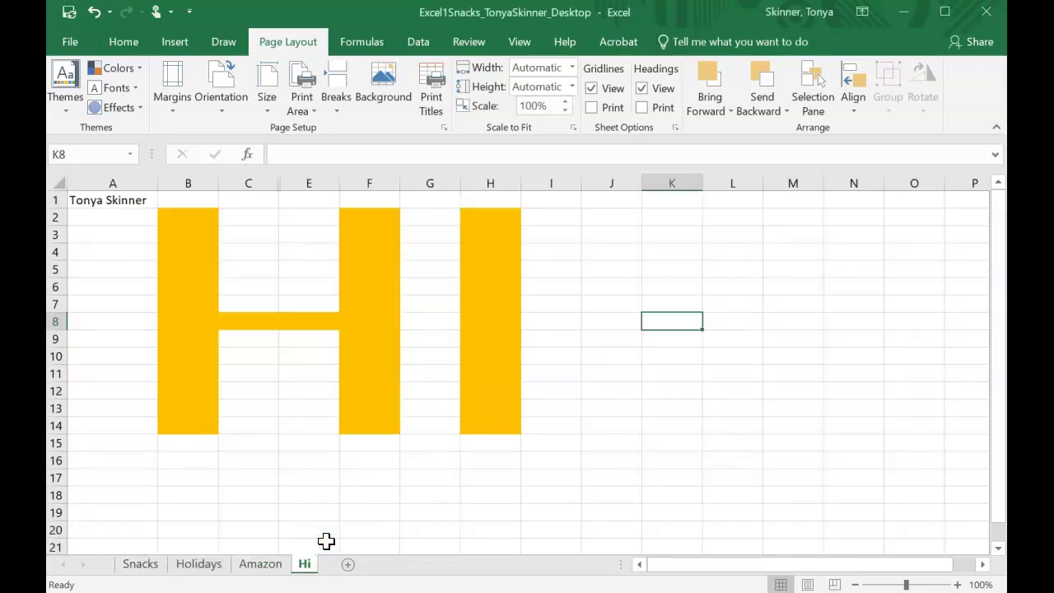
drag(306, 567, 140, 561)
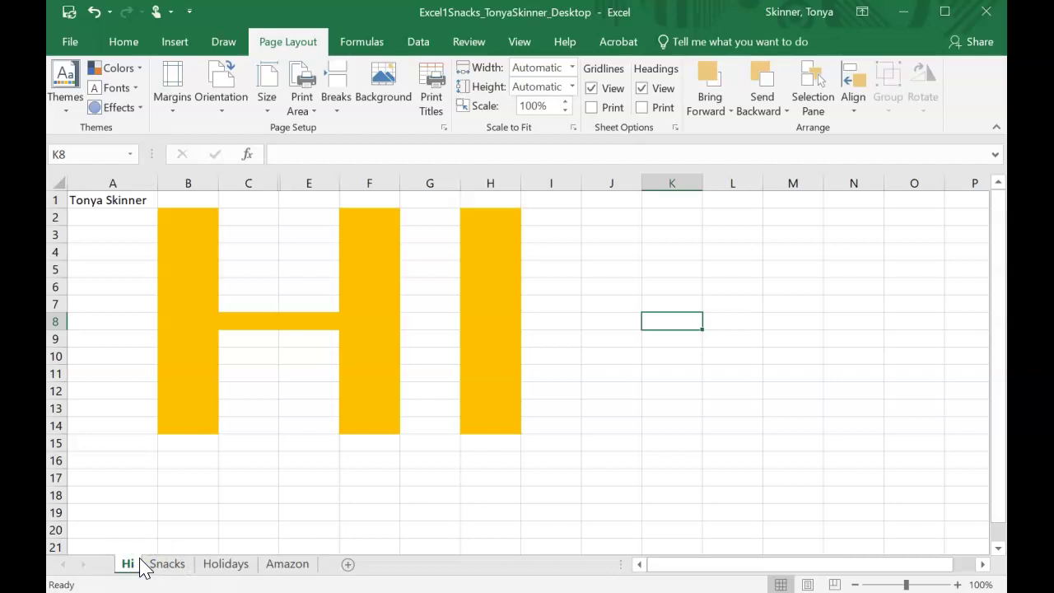
- Add a new worksheet to the workbook and rename it Bye
click(349, 564)
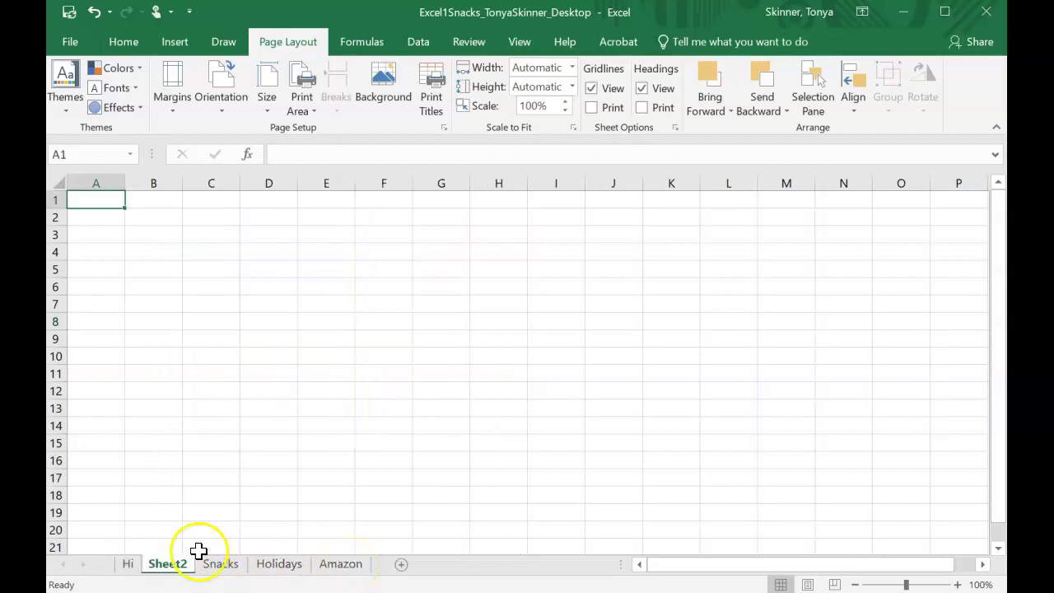
click(177, 568)
double_click(177, 568)
text(Bye)
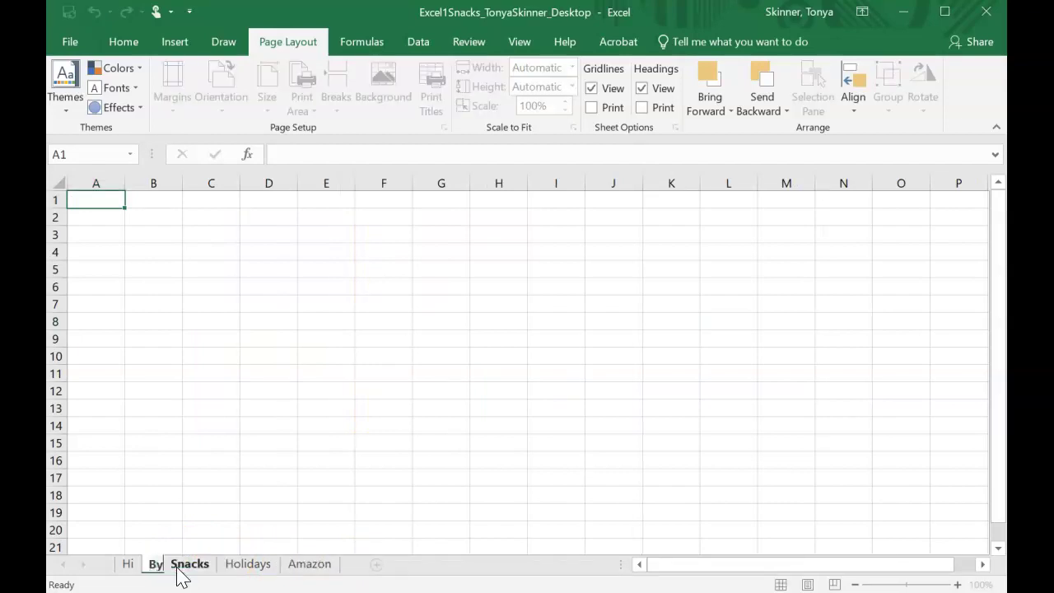
key(Return)
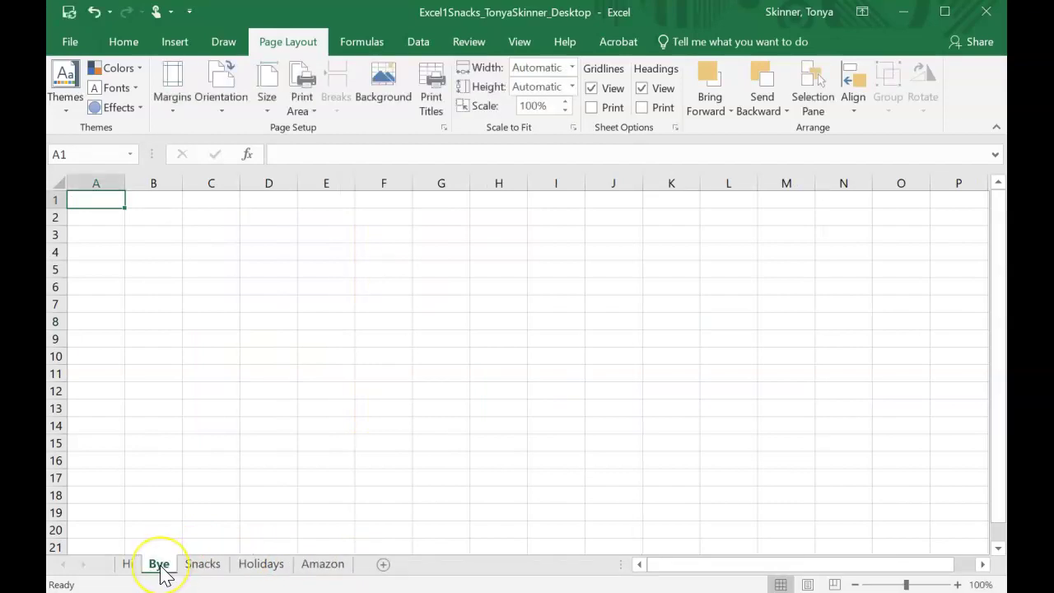
- Move the Bye sheet after the Amazon sheet, and delete it
click(160, 566)
drag(161, 566, 357, 565)
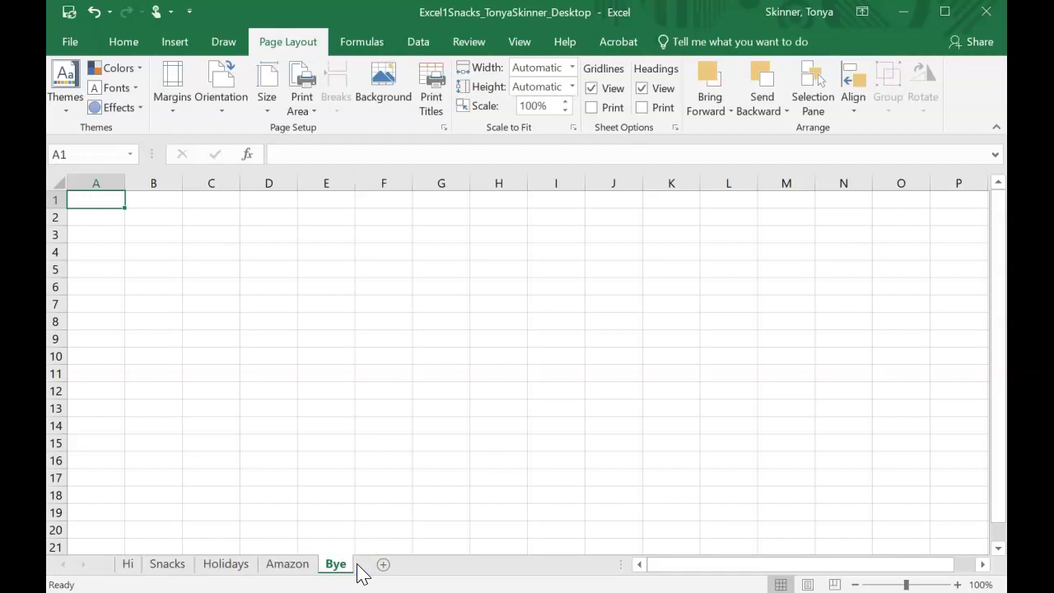
right_click(335, 566)
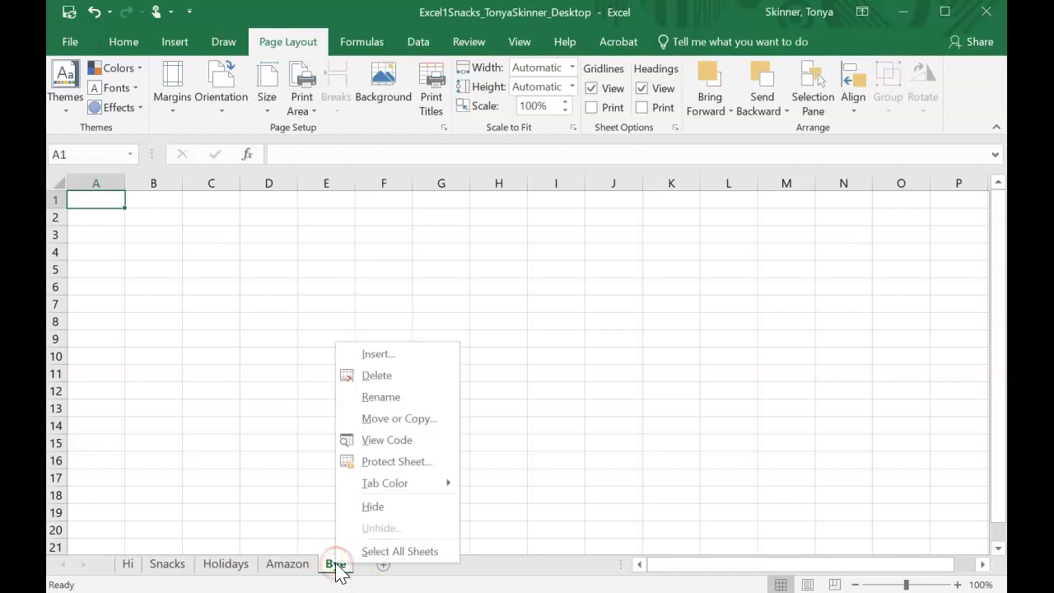
click(393, 376)
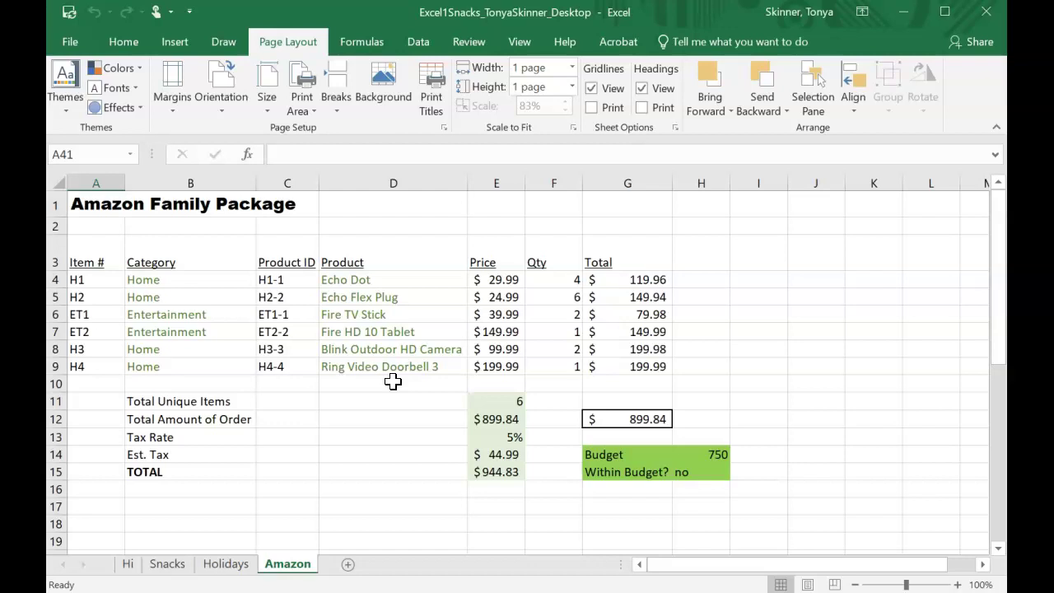
- Show the formulas on the Amazon sheet, examine those in the Price and Total columns, and return to displaying values
click(499, 418)
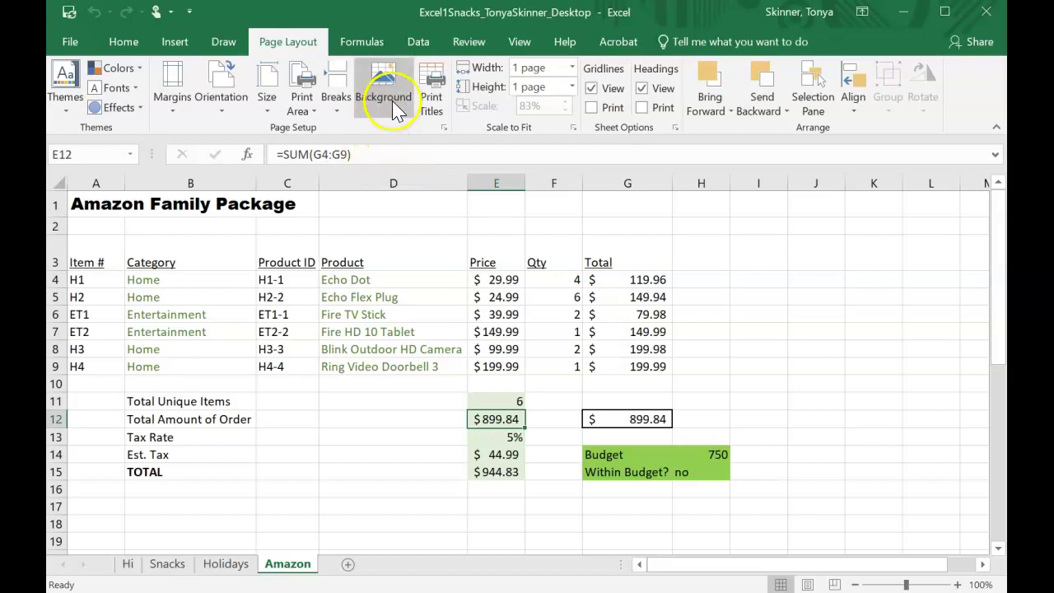
click(381, 46)
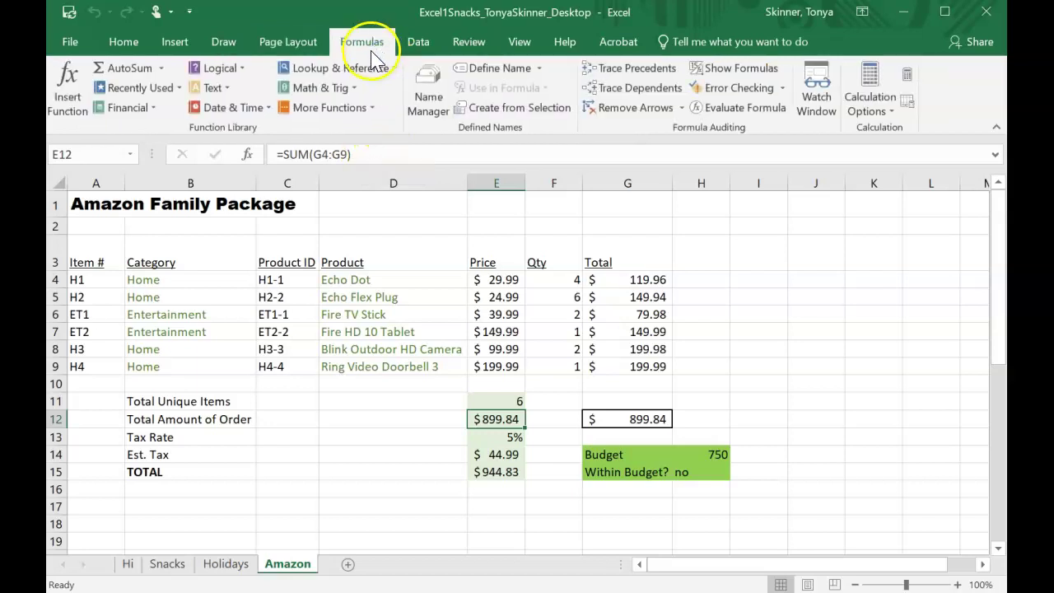
click(738, 74)
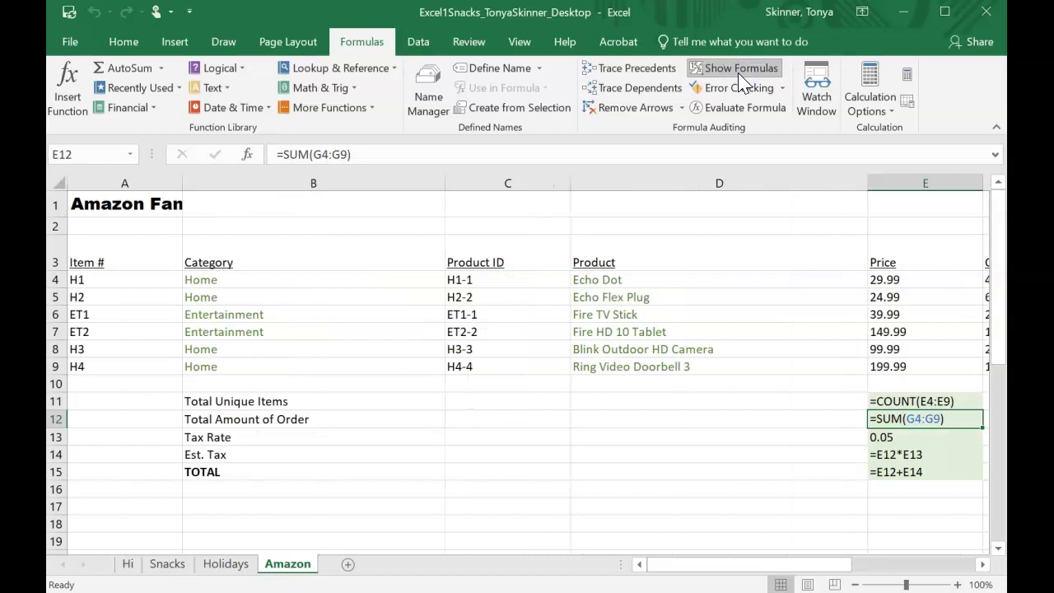
drag(721, 565, 796, 579)
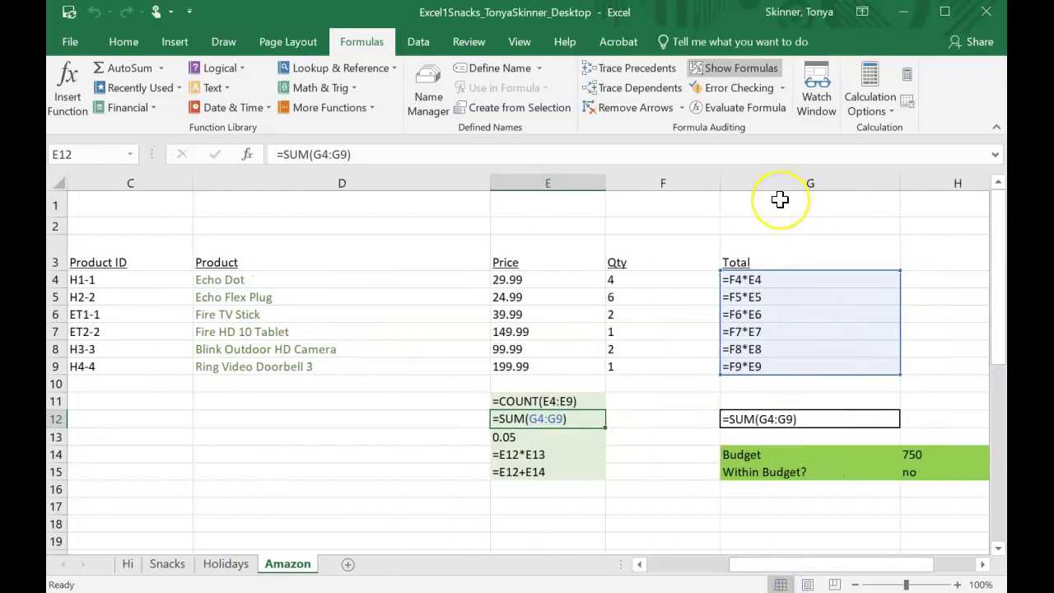
click(740, 77)
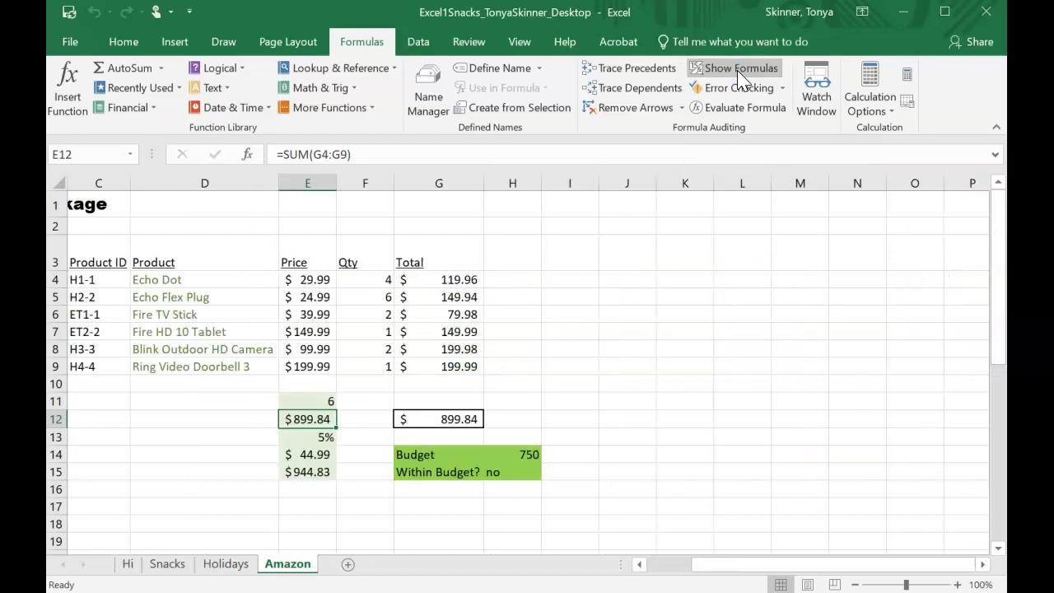
click(739, 74)
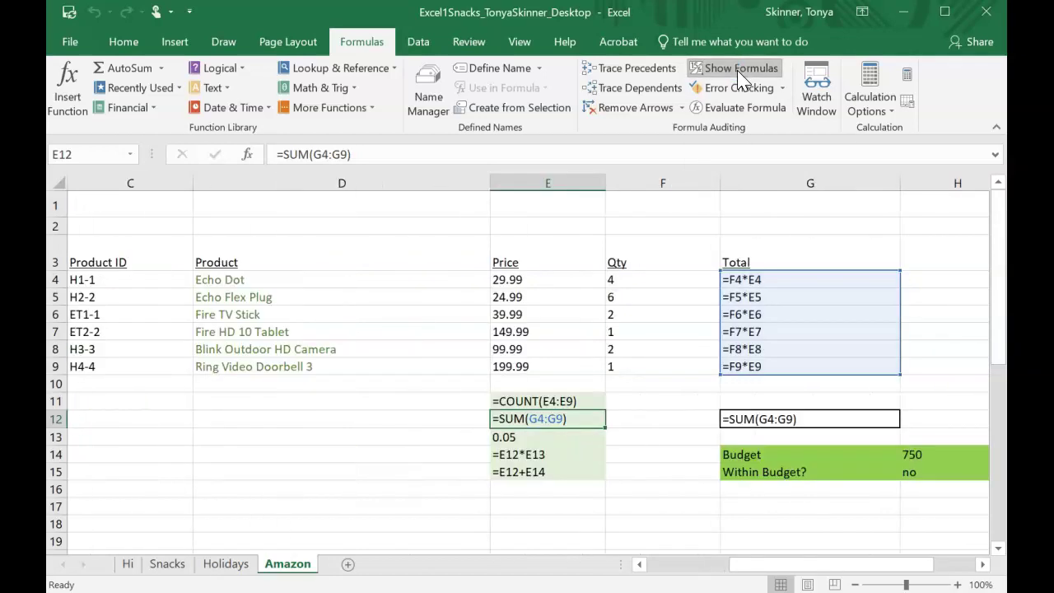
click(739, 78)
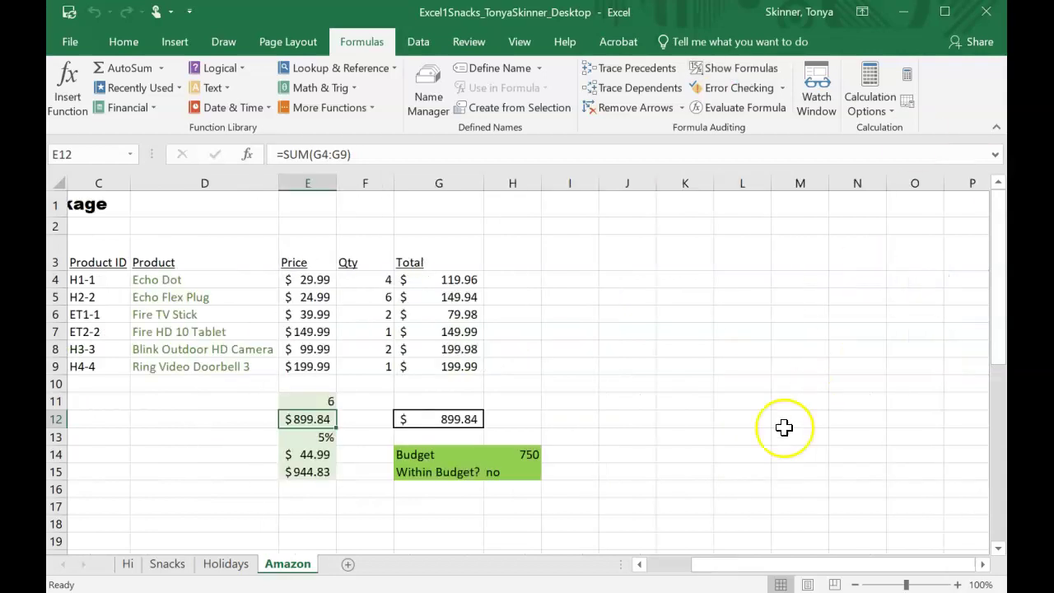
drag(705, 567, 653, 570)
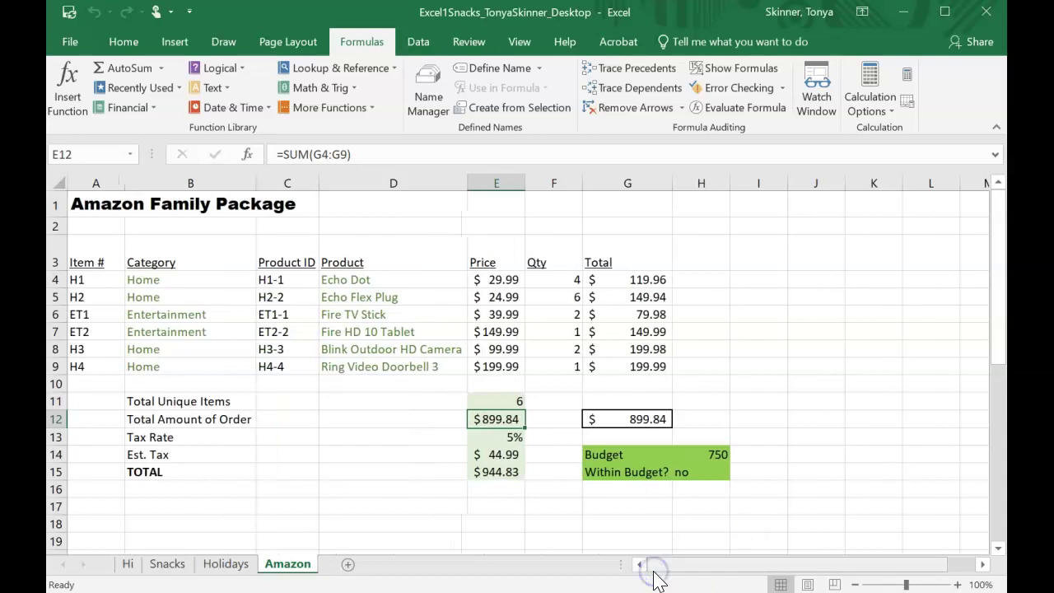